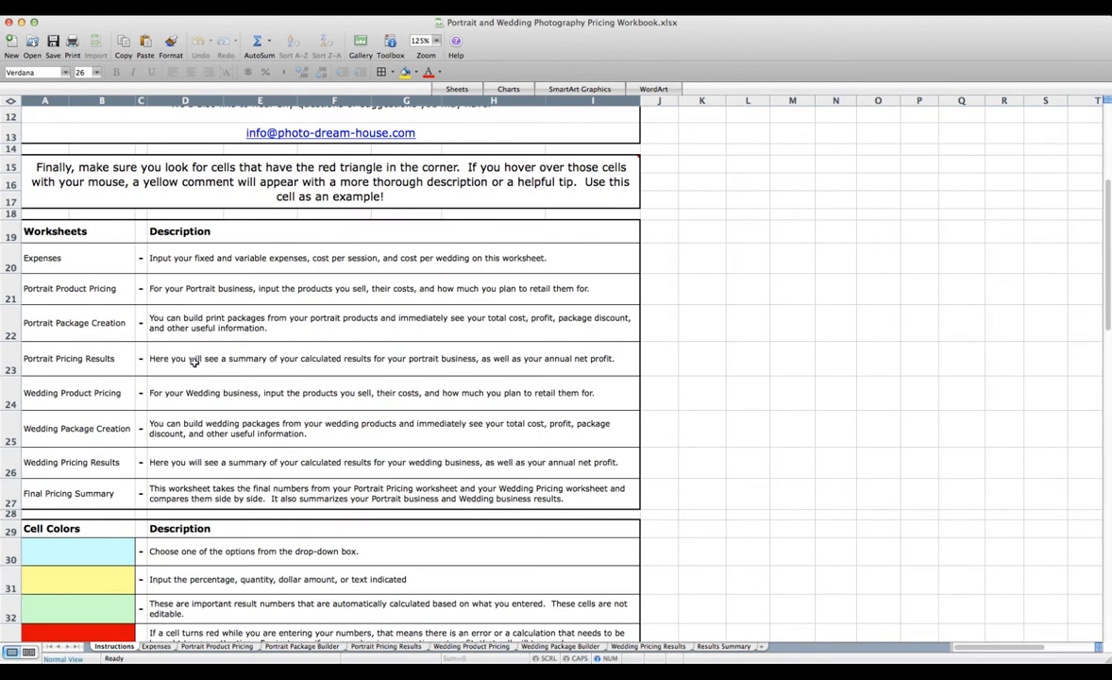
# On the Expenses worksheet, enter a cost of 200 for Rent
pyautogui.scroll(-2, 180, 333)
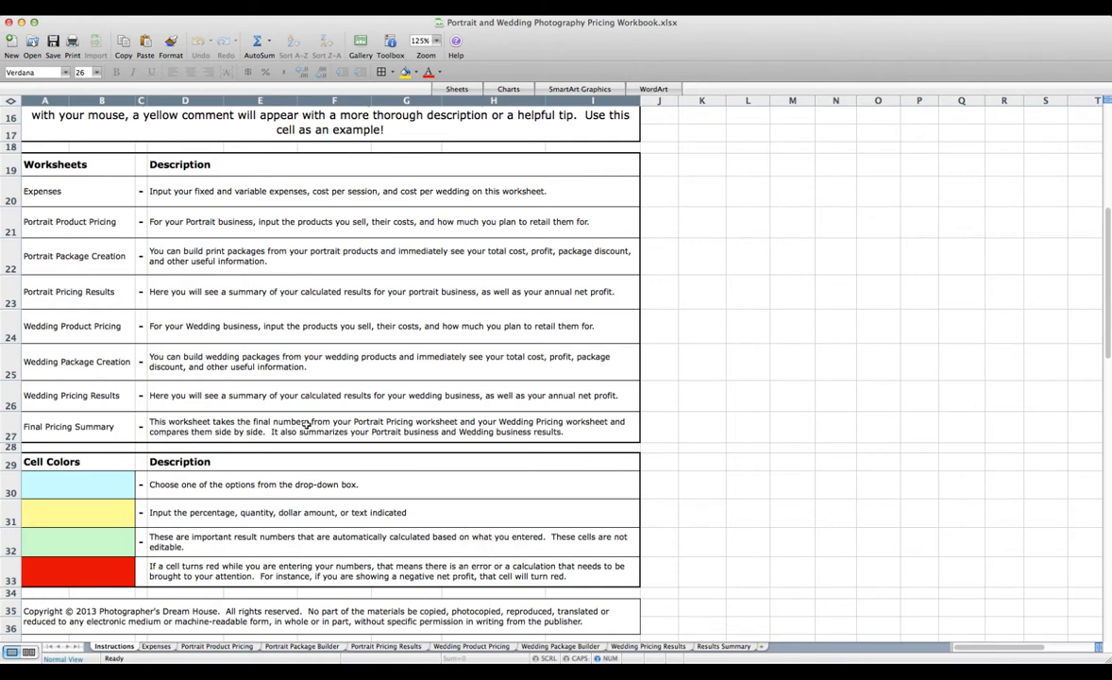
pyautogui.scroll(3, 310, 422)
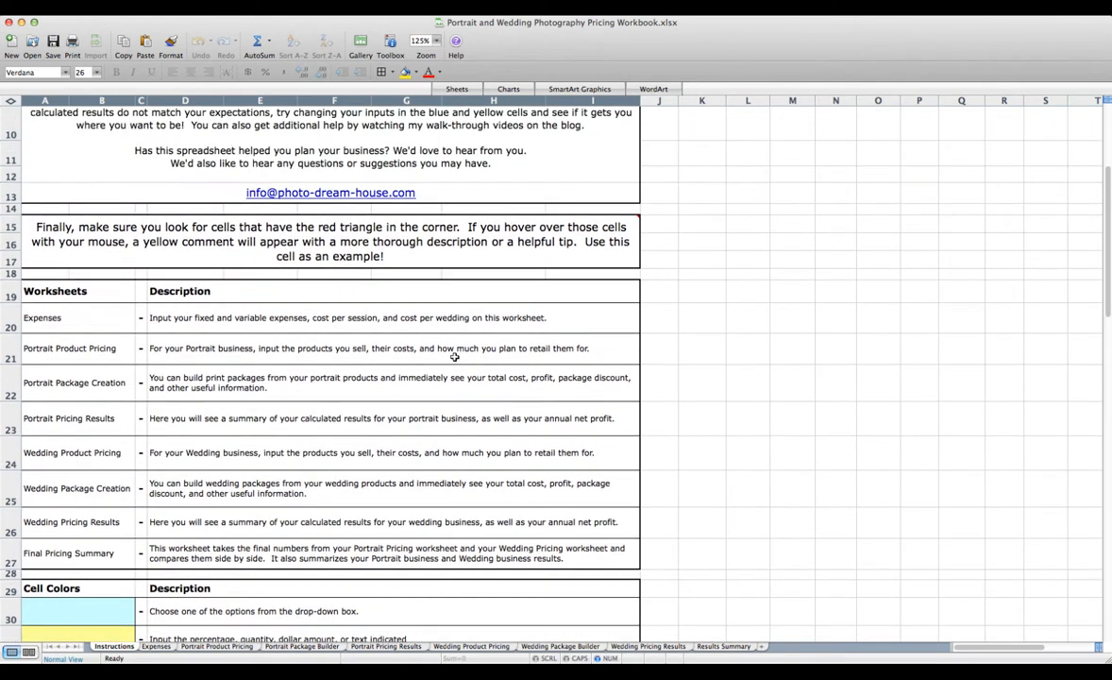
pyautogui.moveTo(620, 229)
pyautogui.click(156, 647)
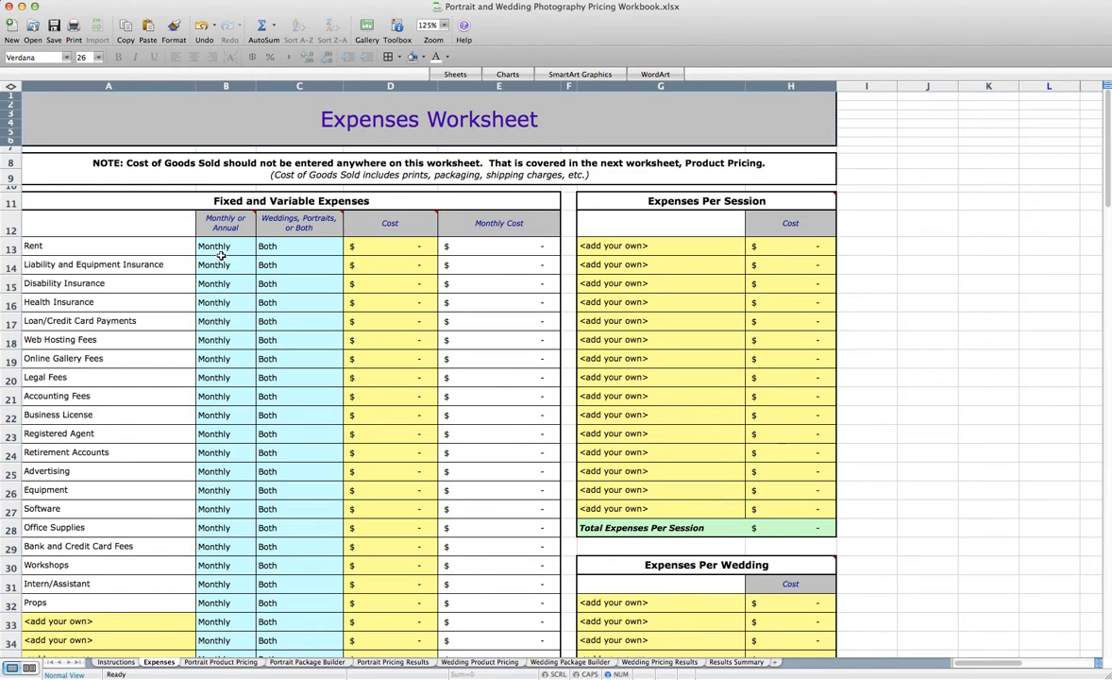
pyautogui.click(368, 248)
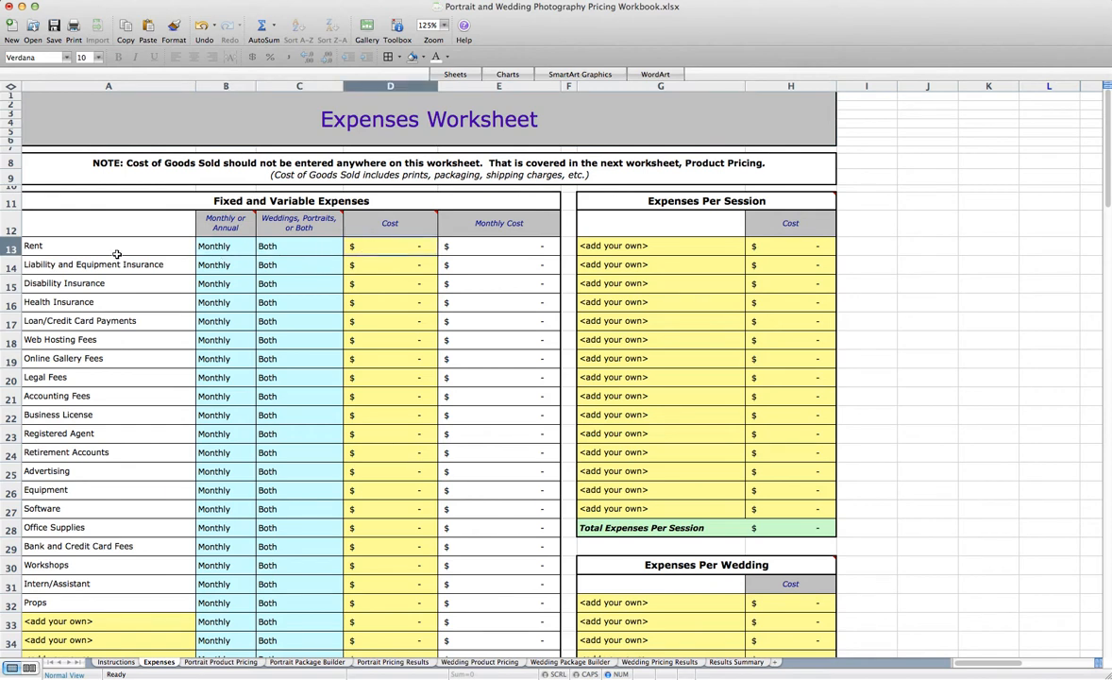
pyautogui.write('200')
pyautogui.press('Return')
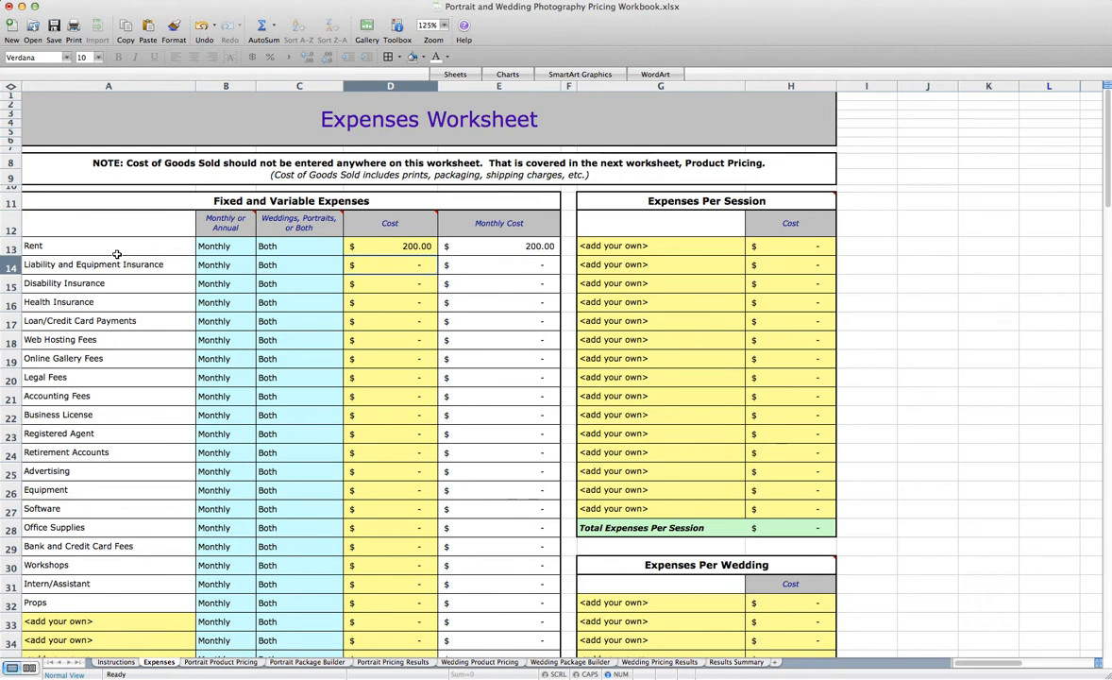
# Make the Liability and Equipment Insurance expense Annual and enter its cost as 250
pyautogui.click(203, 265)
pyautogui.click(262, 268)
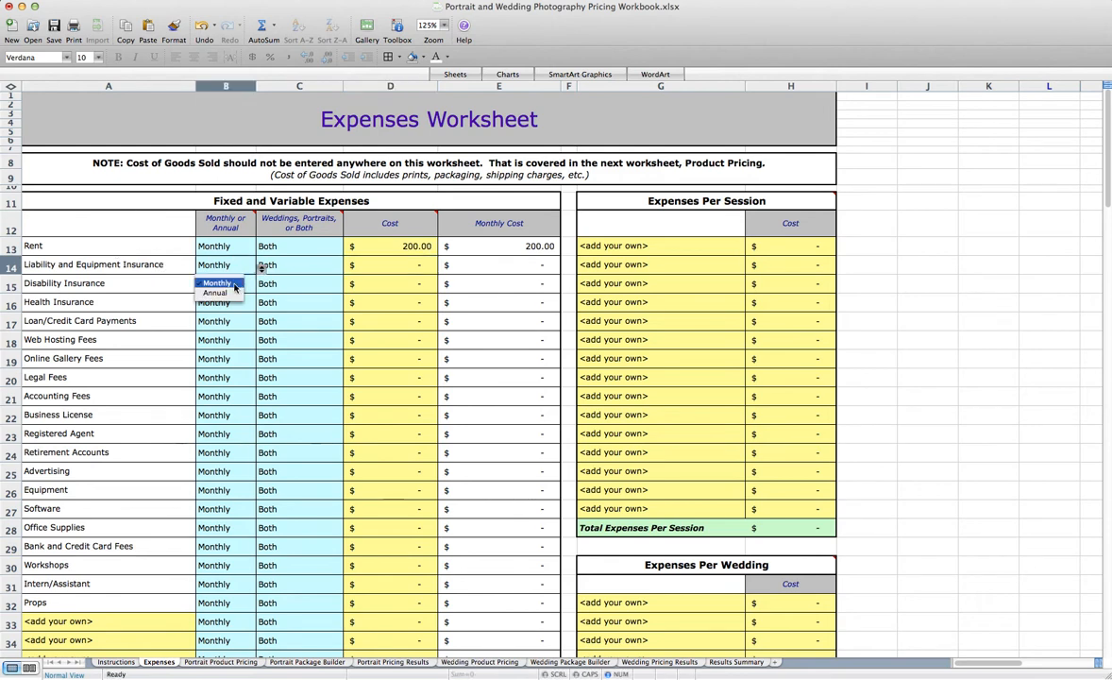
pyautogui.click(215, 293)
pyautogui.click(378, 264)
pyautogui.scroll(-3, 382, 176)
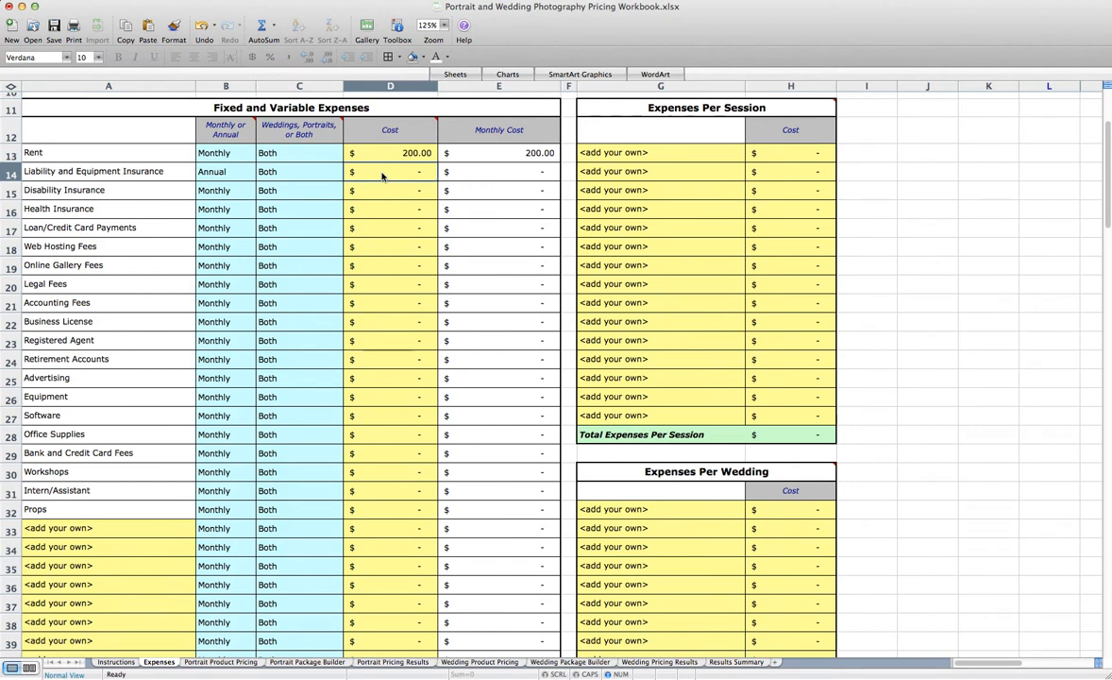
pyautogui.write('250')
pyautogui.press('Return')
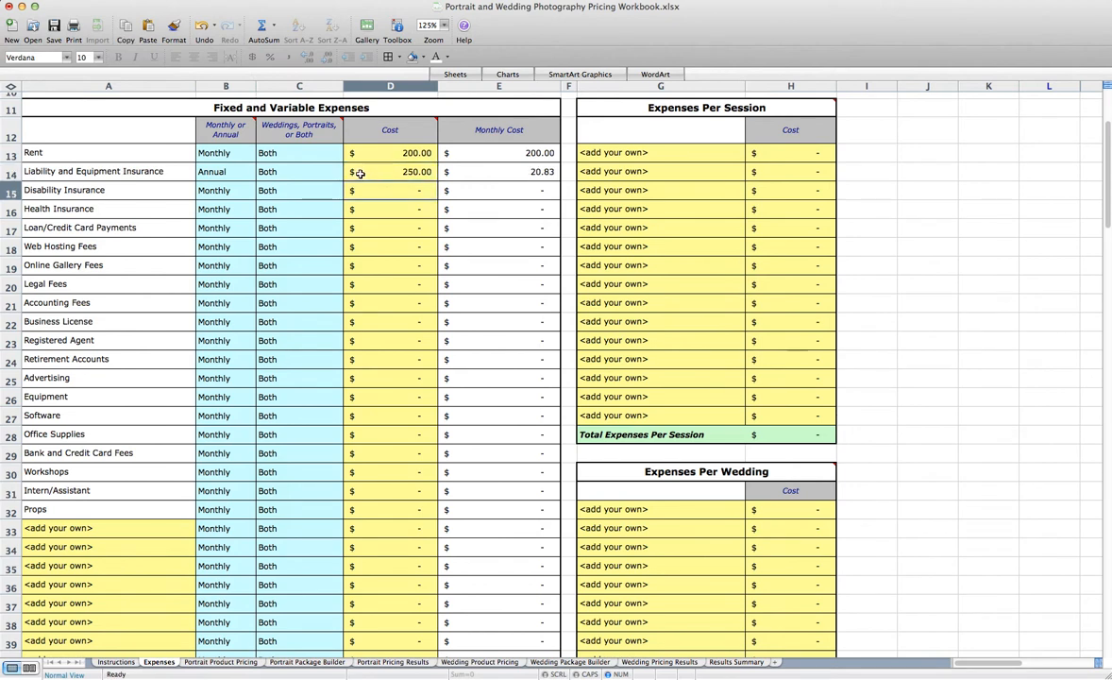
# Assign the Rent expense to Portraits only
pyautogui.click(292, 150)
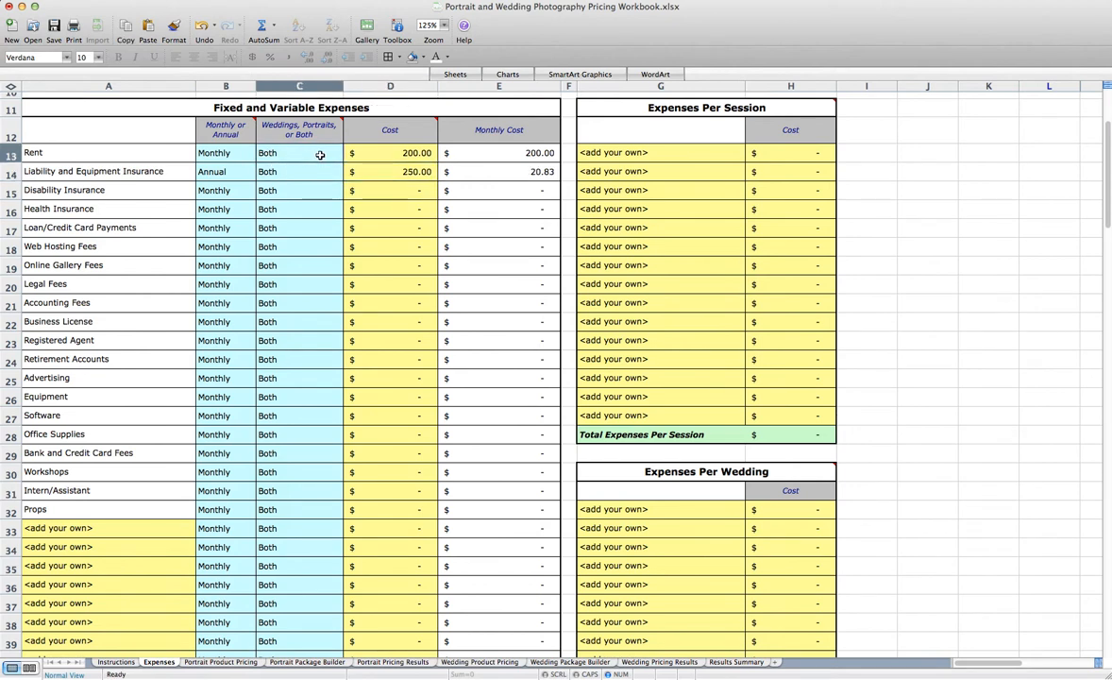
pyautogui.click(349, 154)
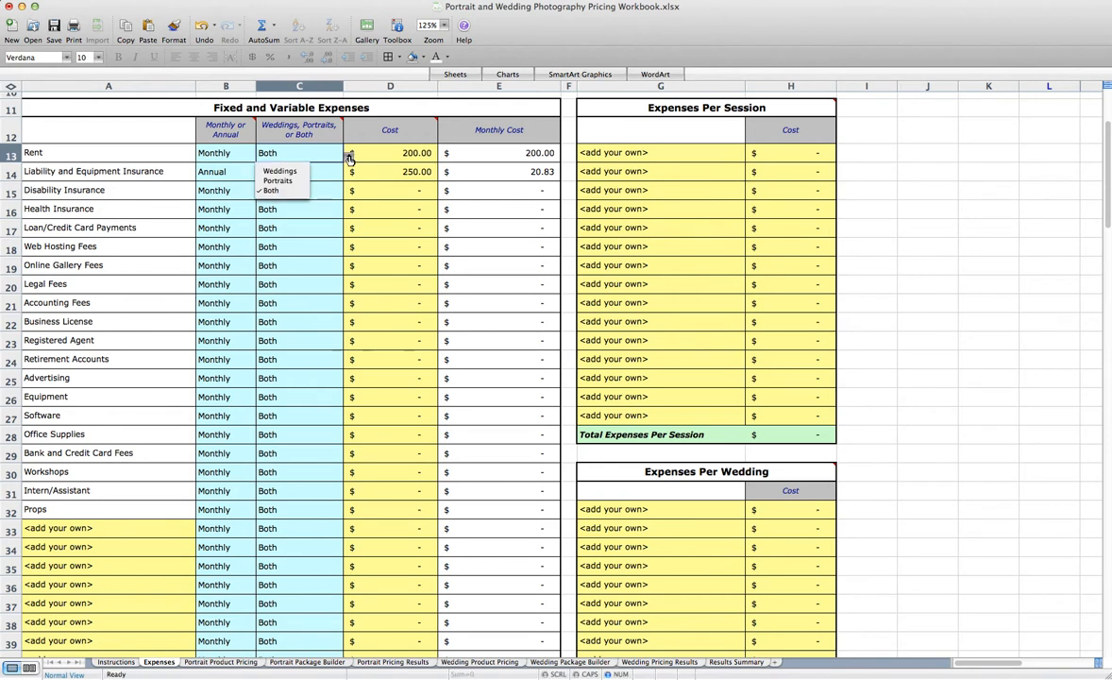
pyautogui.click(282, 180)
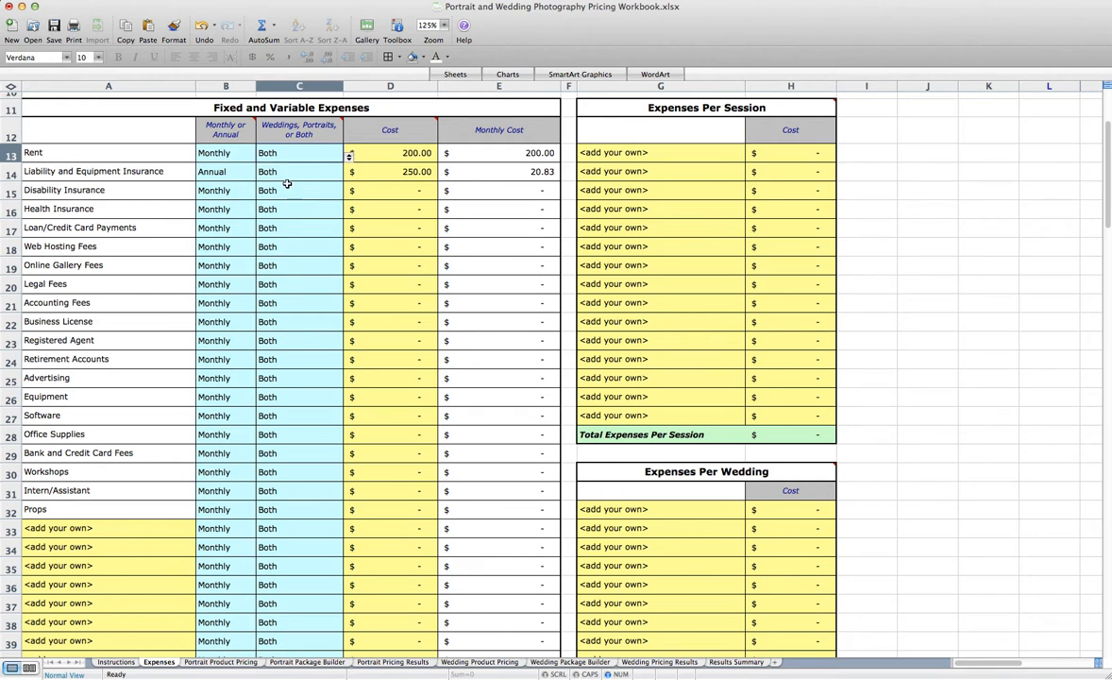
pyautogui.click(311, 173)
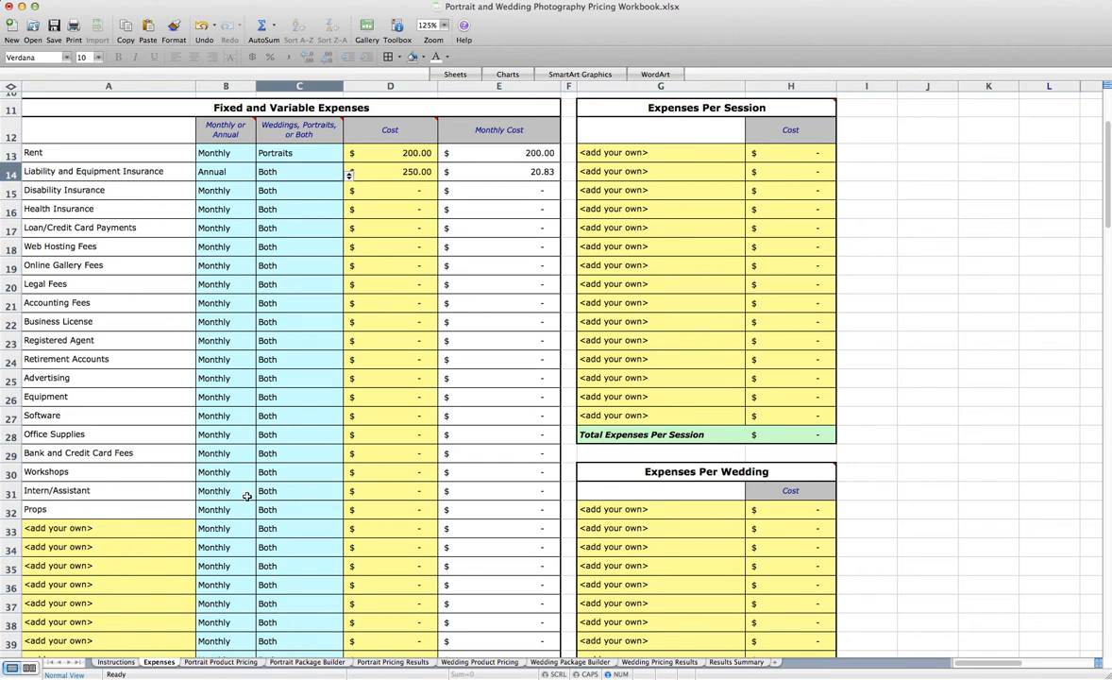
# Set the payment frequency of the Workshops expense to Annual
pyautogui.click(121, 528)
pyautogui.click(98, 478)
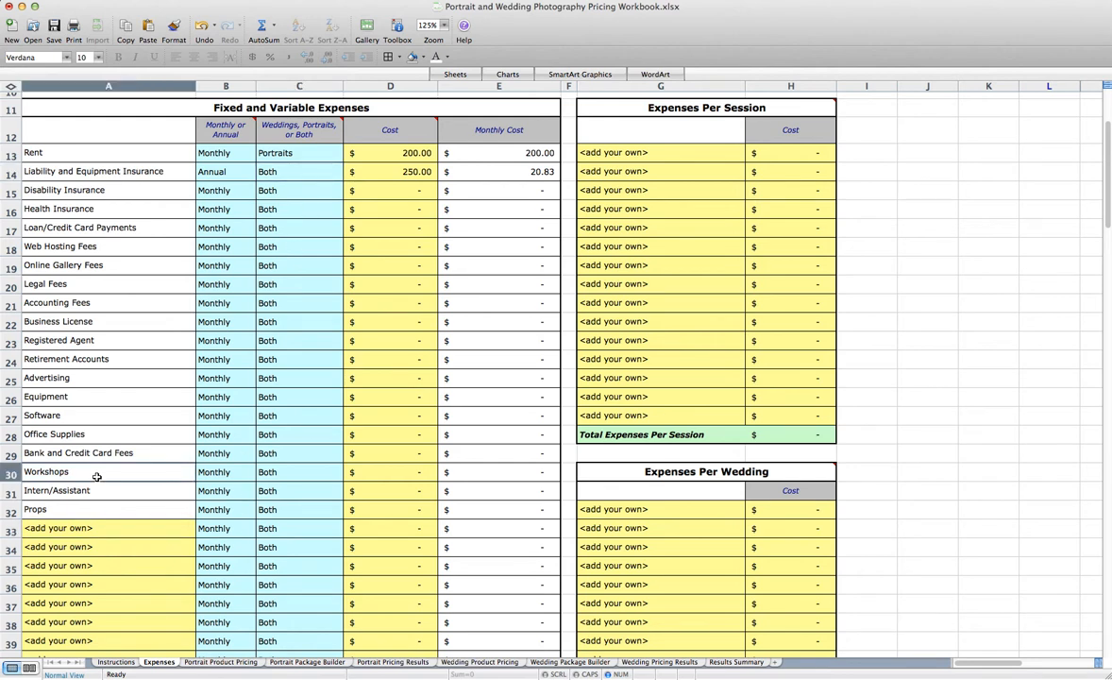
pyautogui.click(225, 469)
pyautogui.click(260, 476)
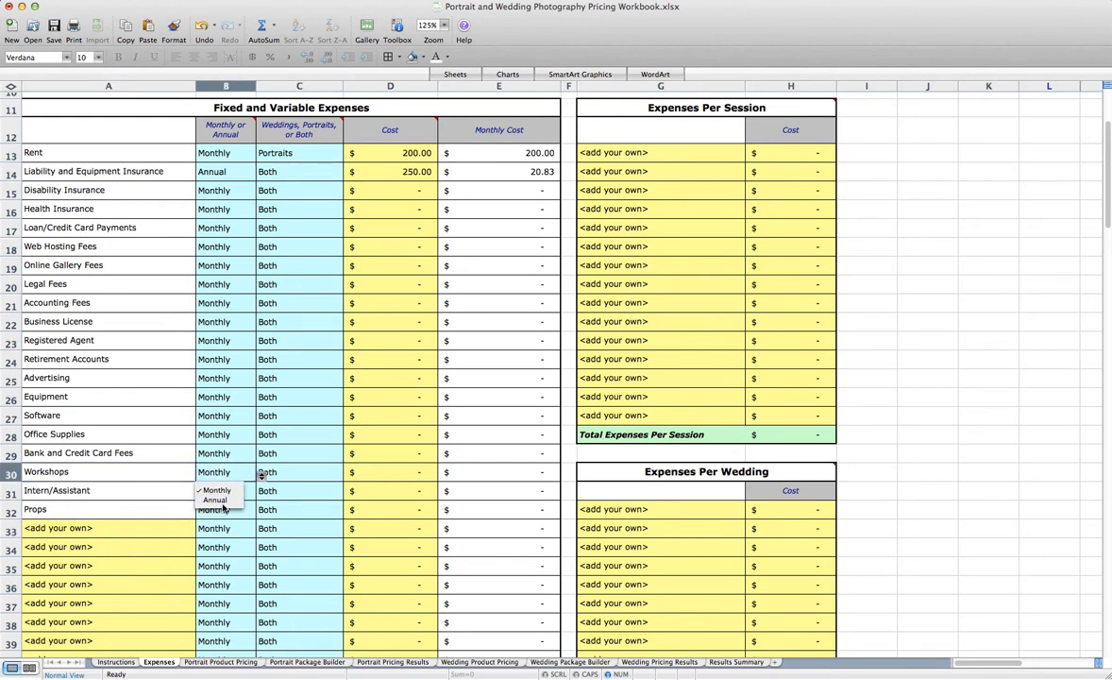
pyautogui.click(260, 474)
pyautogui.click(215, 500)
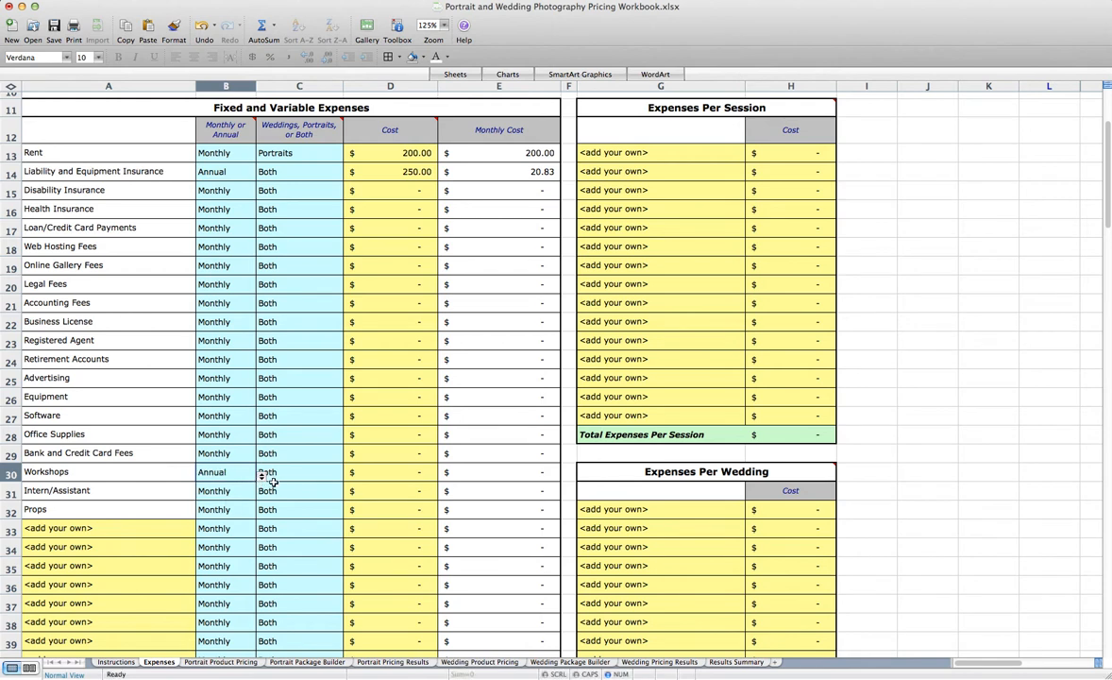
# Assign the Workshops expense to Weddings and enter its cost as 1,500
pyautogui.click(316, 476)
pyautogui.click(349, 477)
pyautogui.click(294, 492)
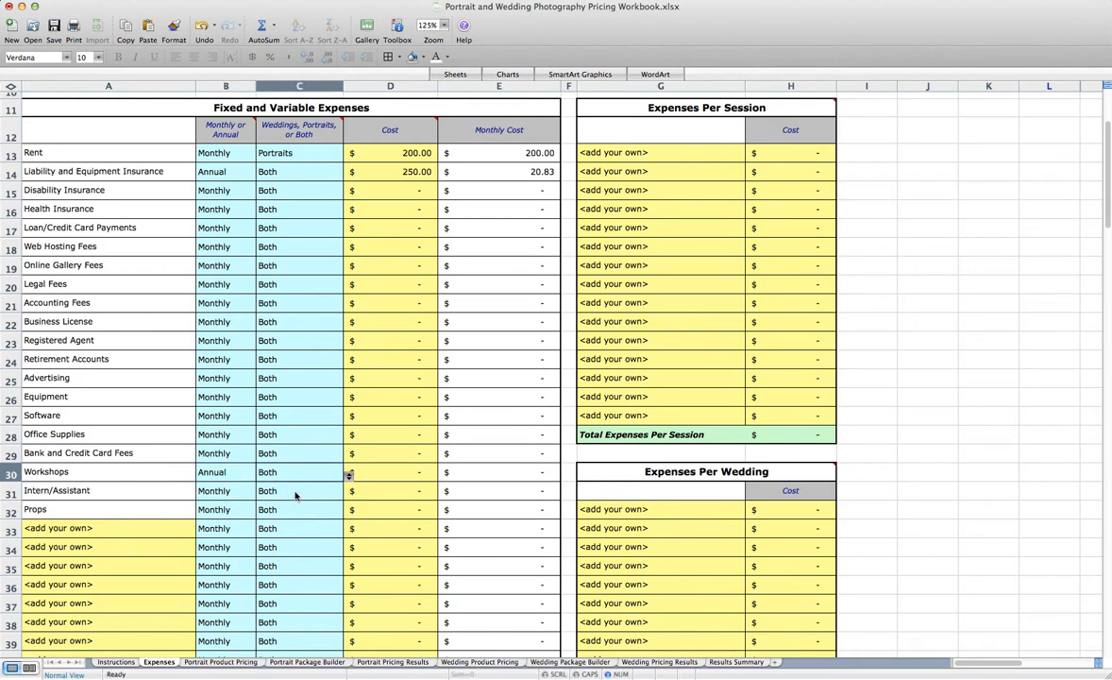
pyautogui.click(366, 472)
pyautogui.write('1500')
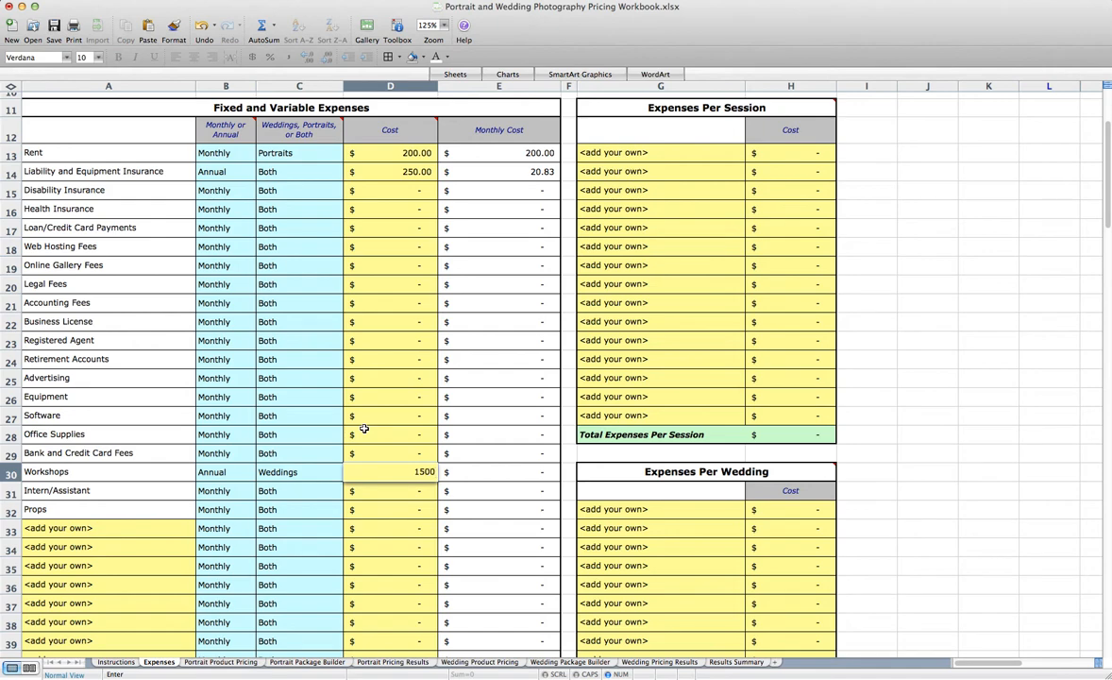
pyautogui.click(260, 492)
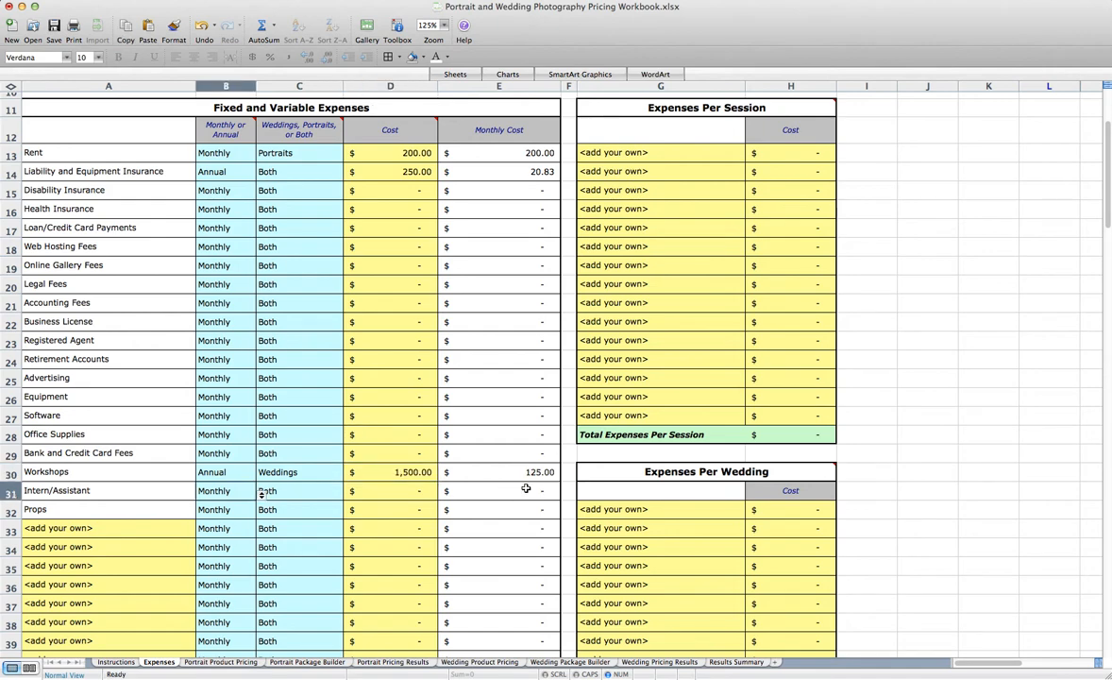
# Add "Assistant" as the first expense per session with a cost of 25
pyautogui.scroll(-10, 514, 489)
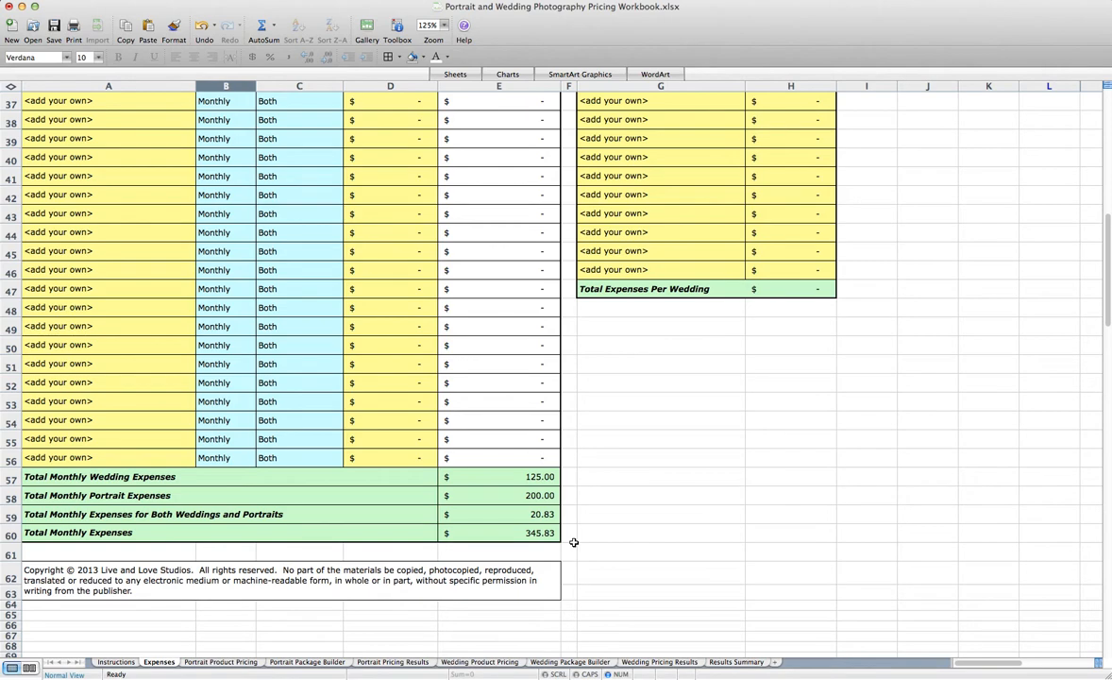
pyautogui.scroll(15, 574, 541)
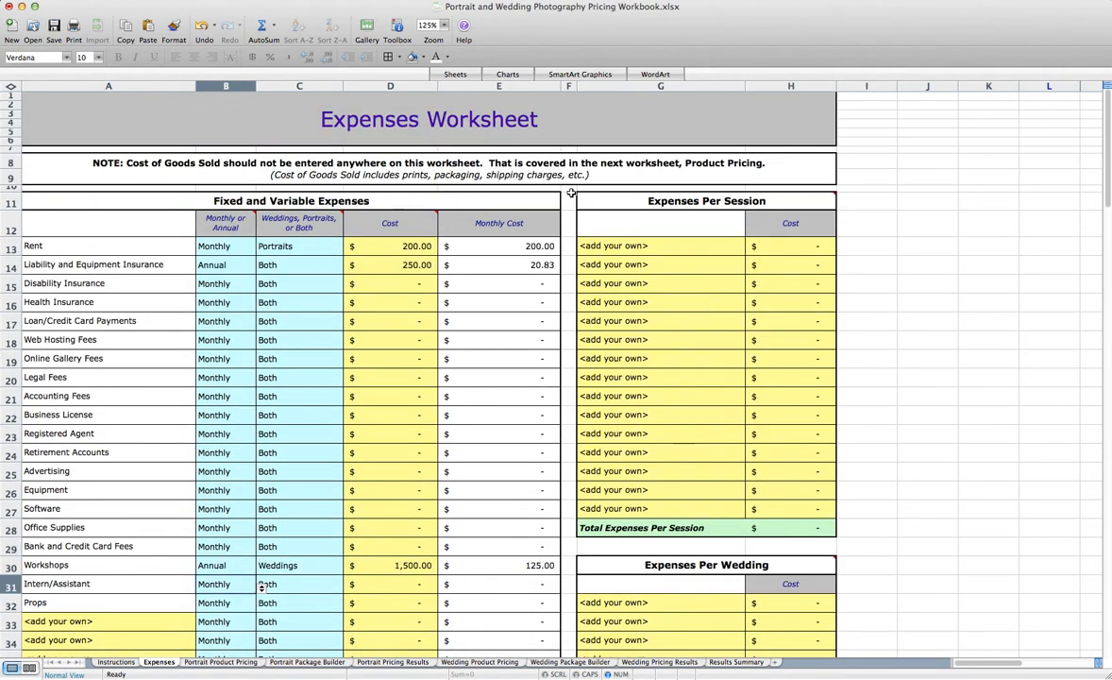
pyautogui.click(669, 249)
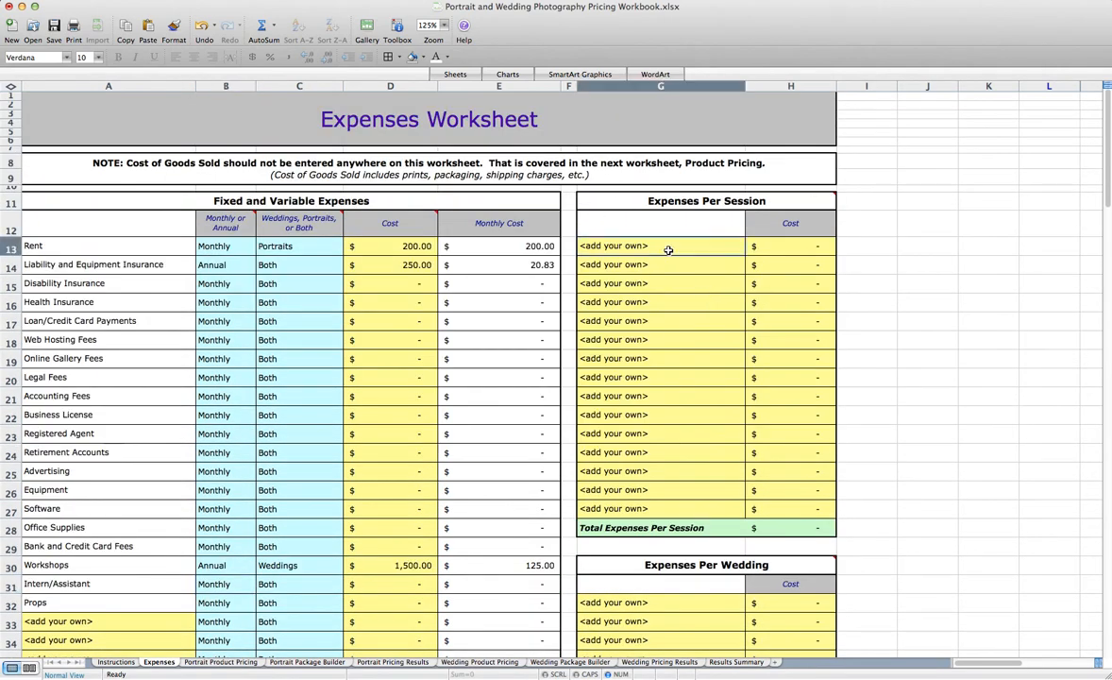
pyautogui.write('A')
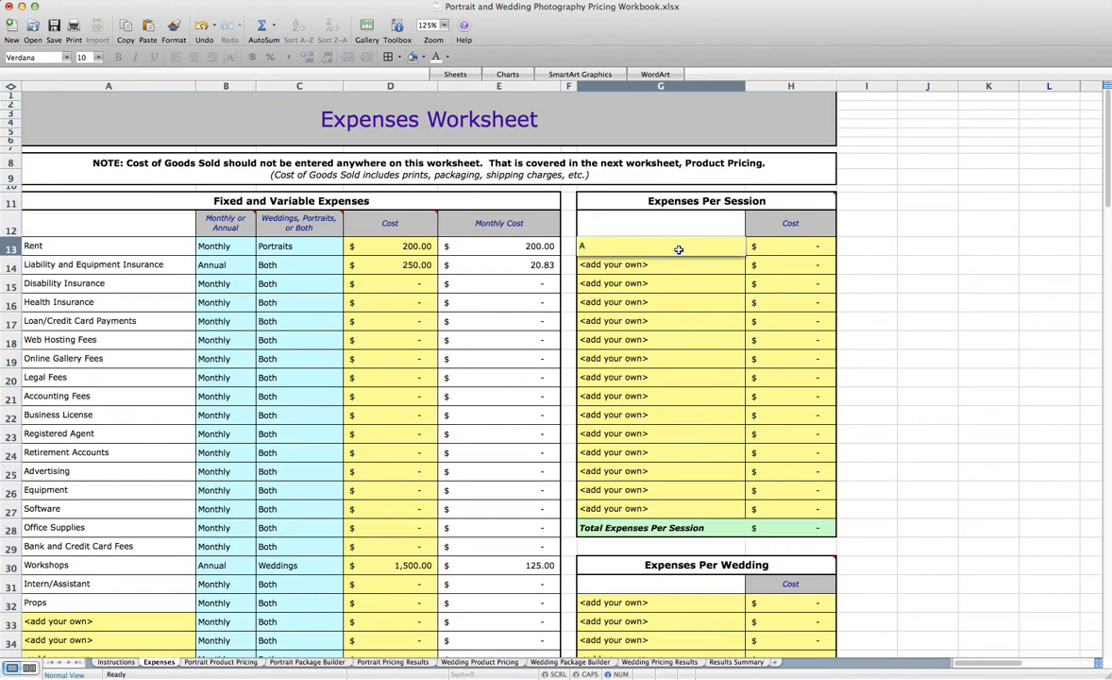
pyautogui.write('ssistant')
pyautogui.press('Tab')
pyautogui.write('25')
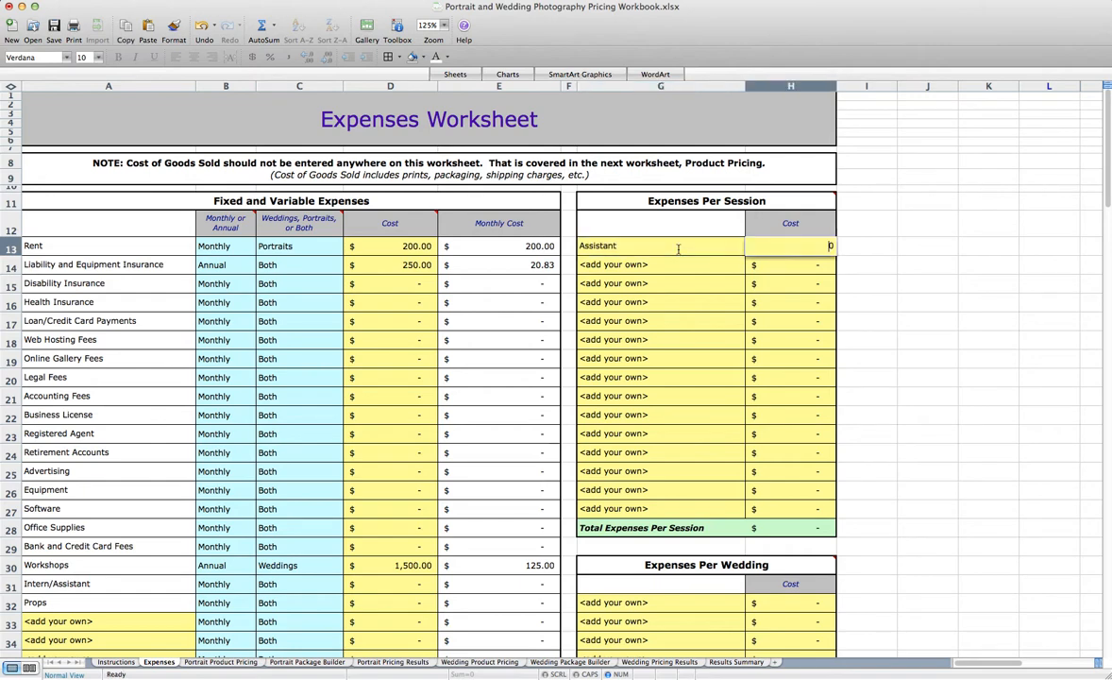
pyautogui.press('Return')
# Add "Rent Lens" as the first expense per wedding with a cost of 50
pyautogui.scroll(-5, 718, 509)
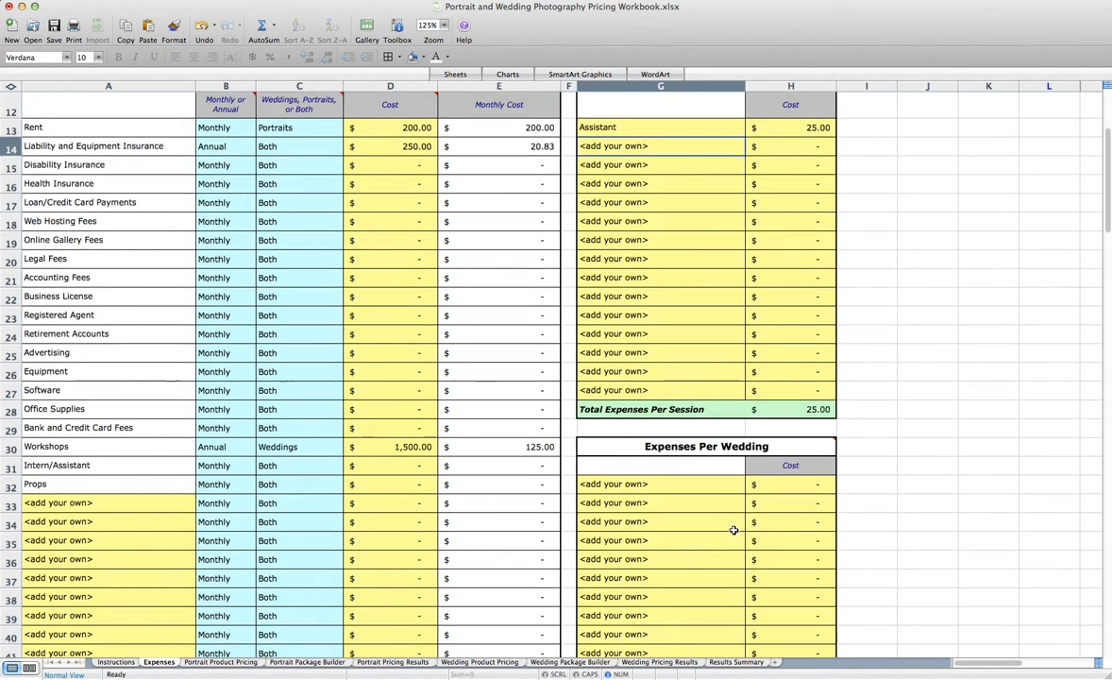
pyautogui.click(652, 402)
pyautogui.write('Rent')
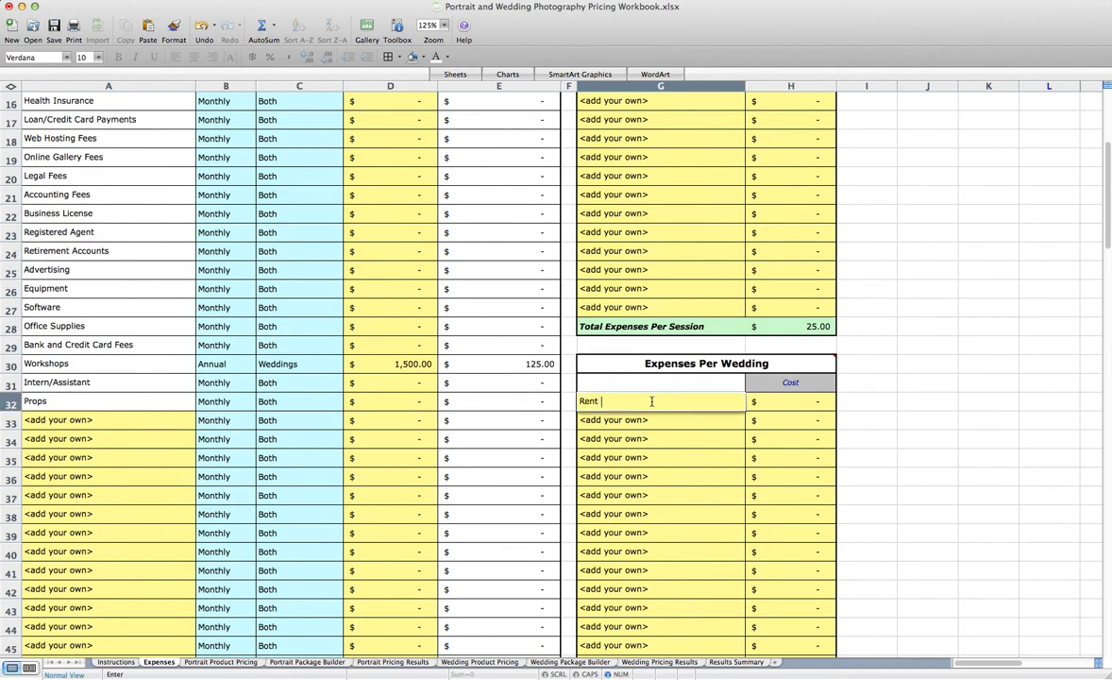
pyautogui.write(' Lens')
pyautogui.press('Tab')
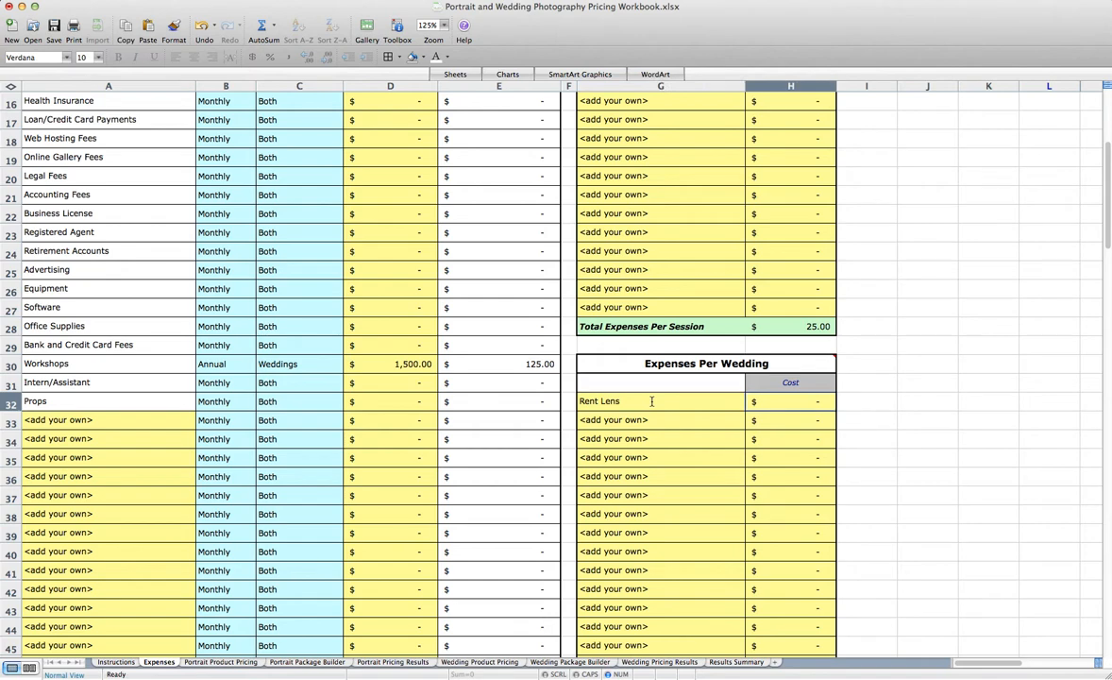
pyautogui.write('50')
pyautogui.press('Return')
# On the Portrait Product Pricing worksheet, set the Processing Time per Hour to 50
pyautogui.scroll(-4, 661, 416)
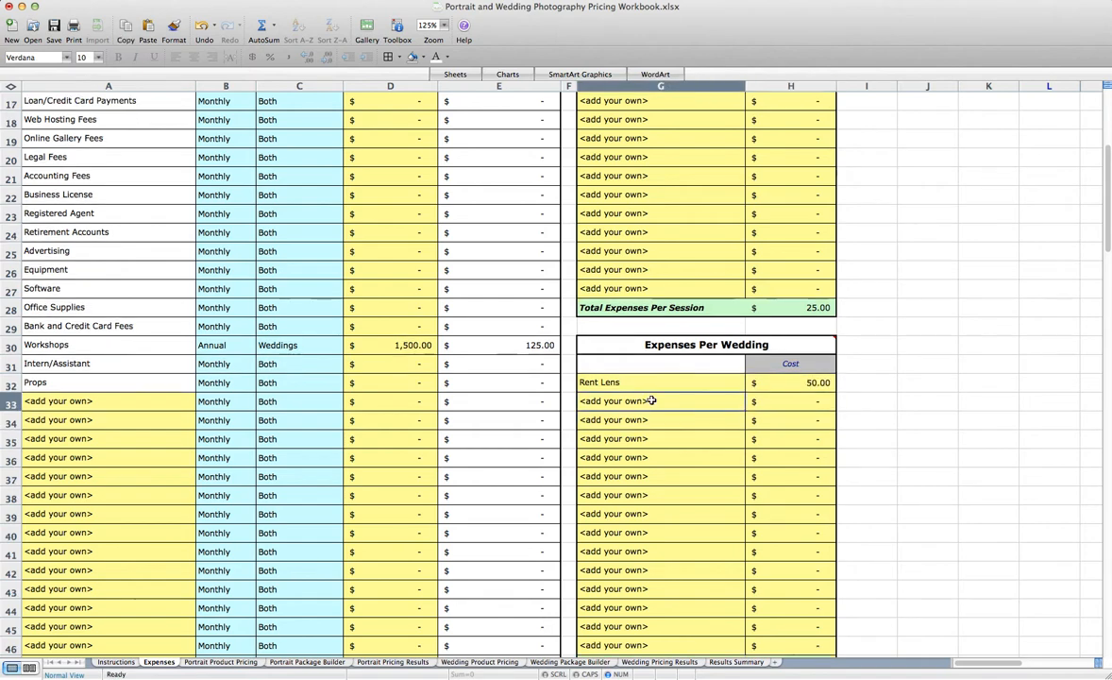
pyautogui.scroll(5, 462, 377)
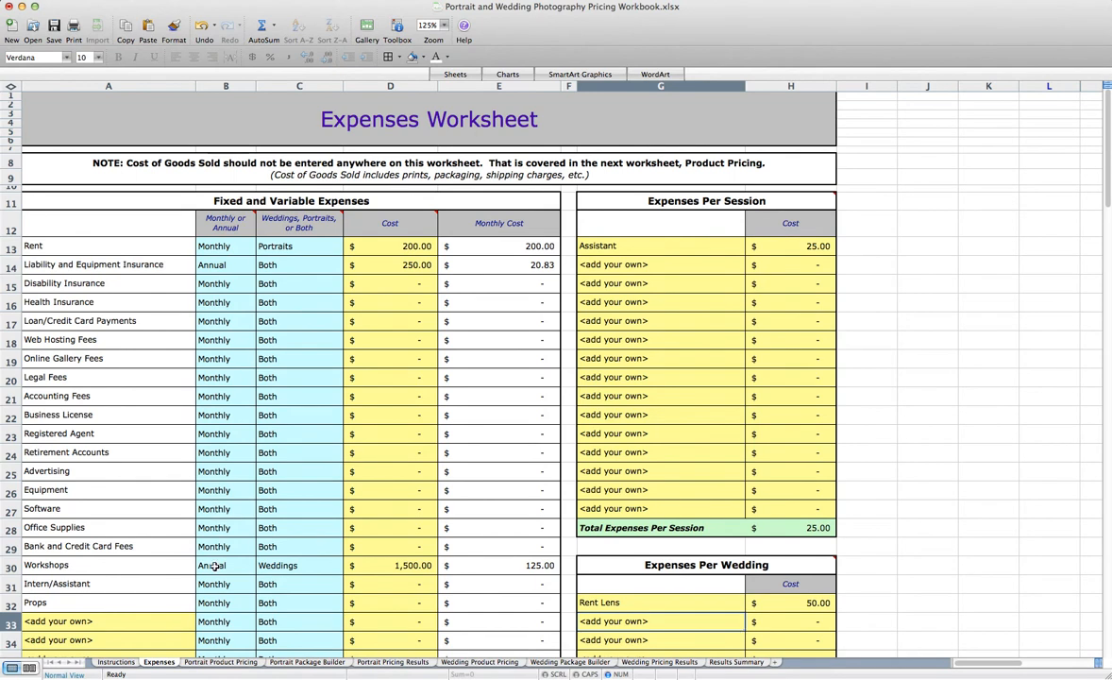
pyautogui.click(209, 662)
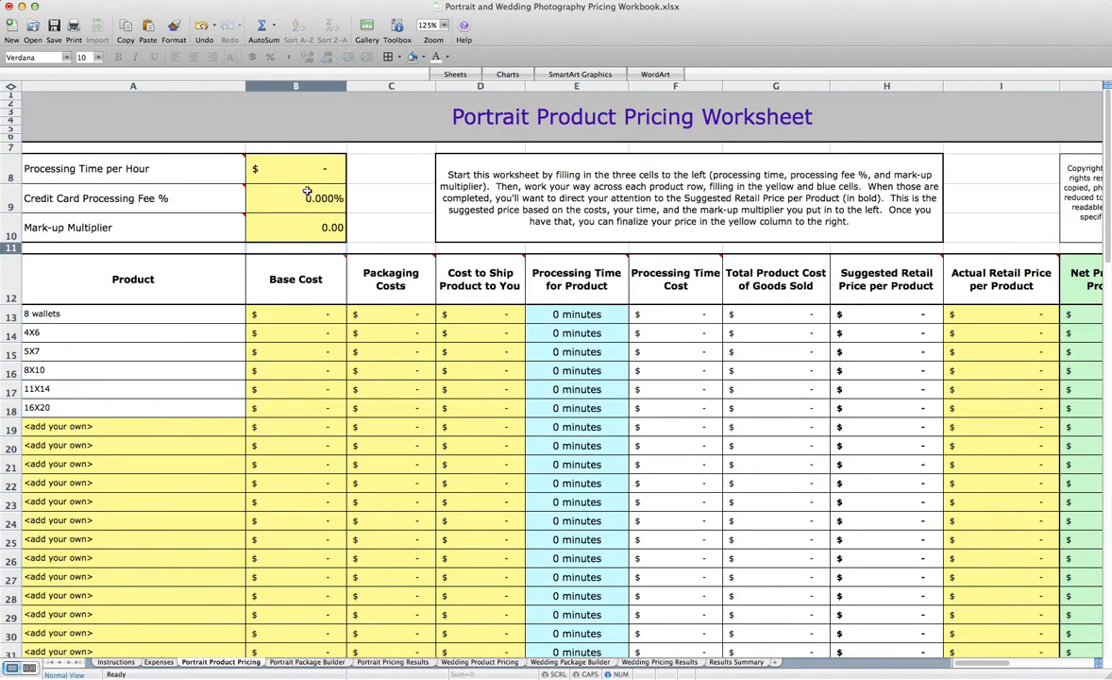
pyautogui.click(273, 161)
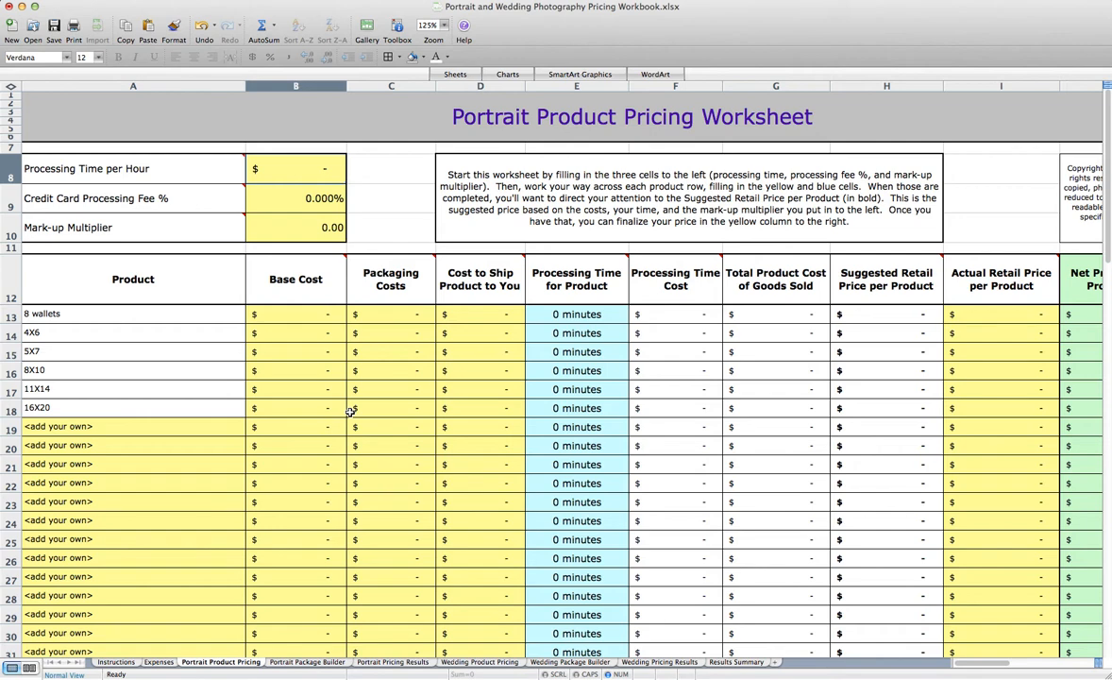
pyautogui.write('50')
pyautogui.press('Return')
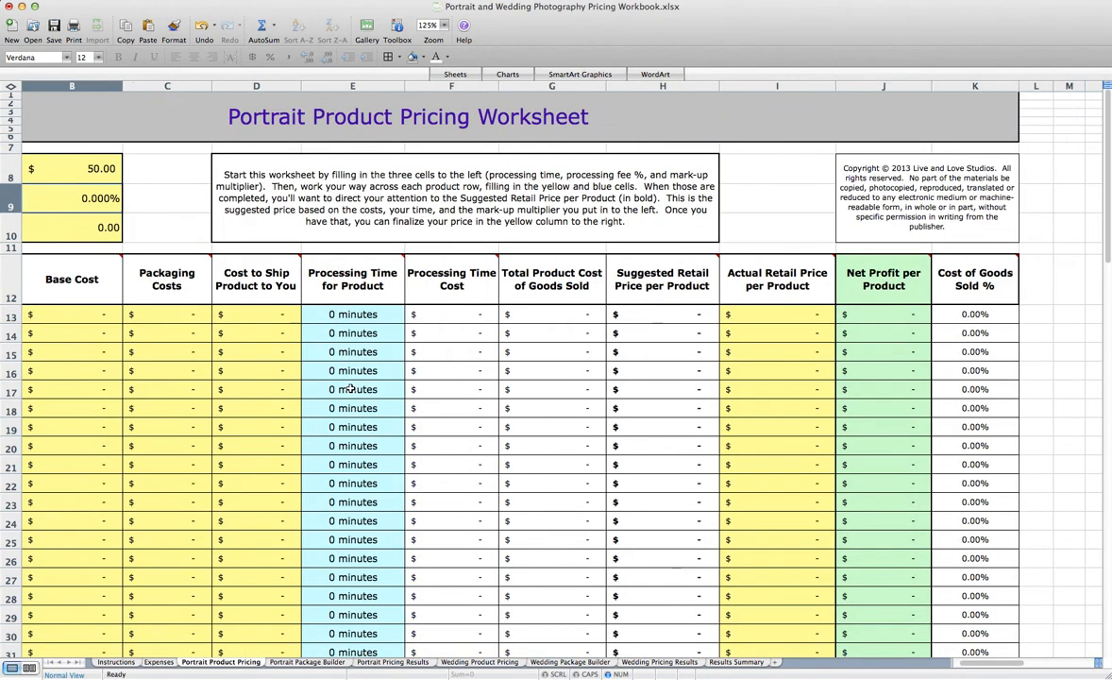
# Set the Credit Card Processing Fee to 3% and the Mark-up Multiplier to 3
pyautogui.hscroll(2, 276, 303)
pyautogui.hscroll(-2, 276, 303)
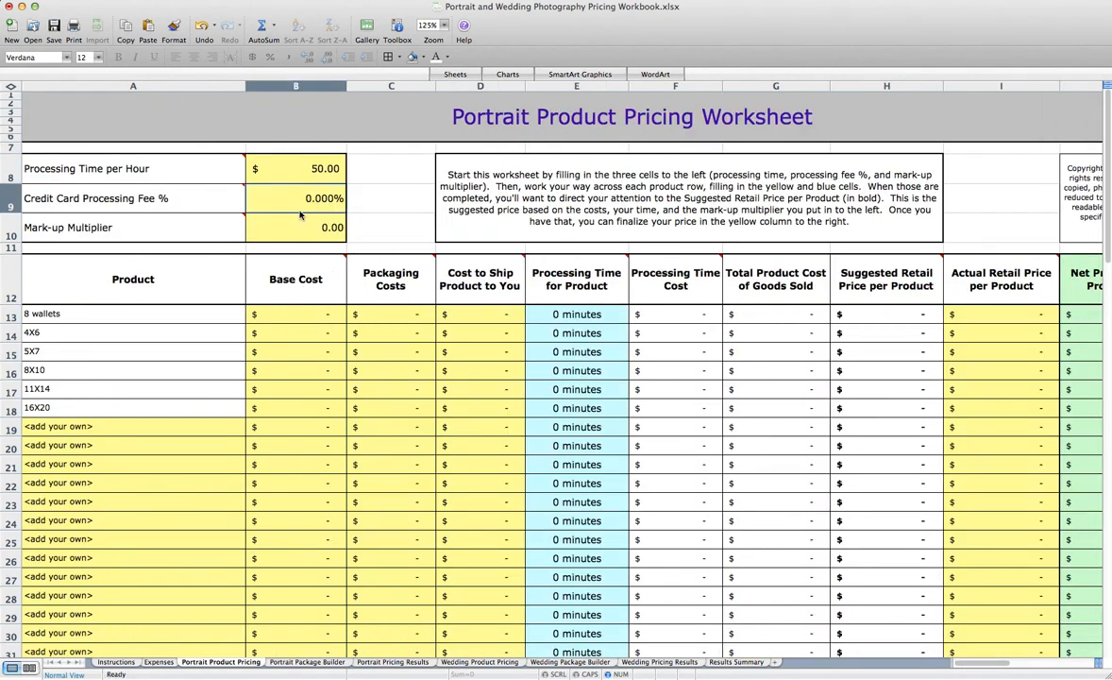
pyautogui.write('3')
pyautogui.press('Return')
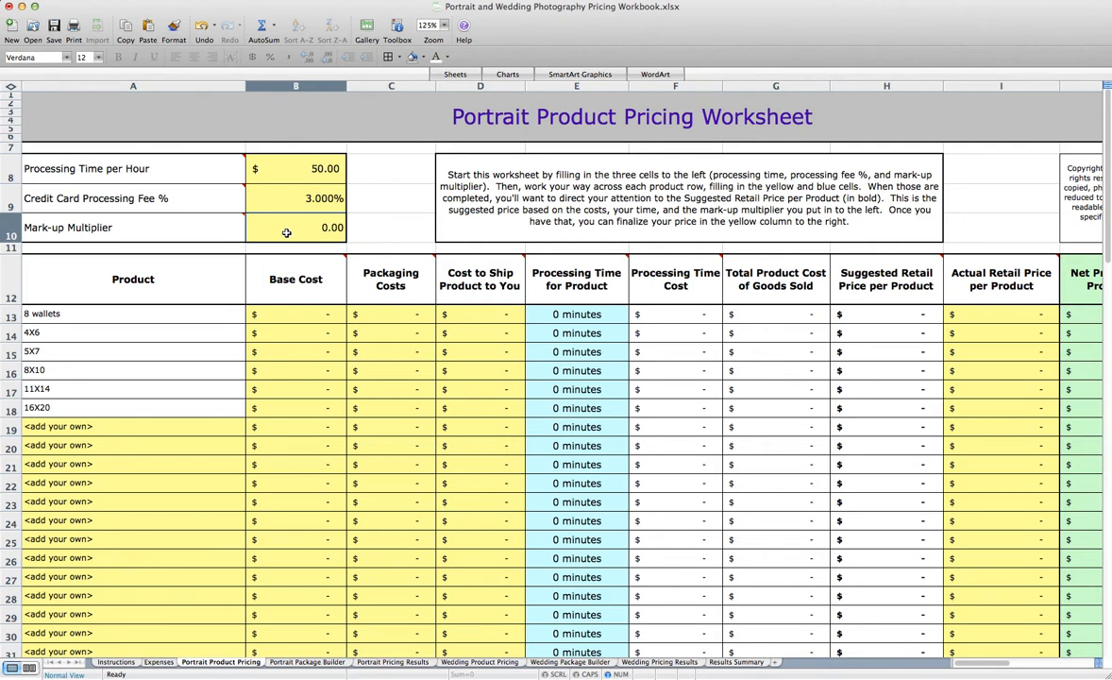
pyautogui.write('3')
pyautogui.press('Return')
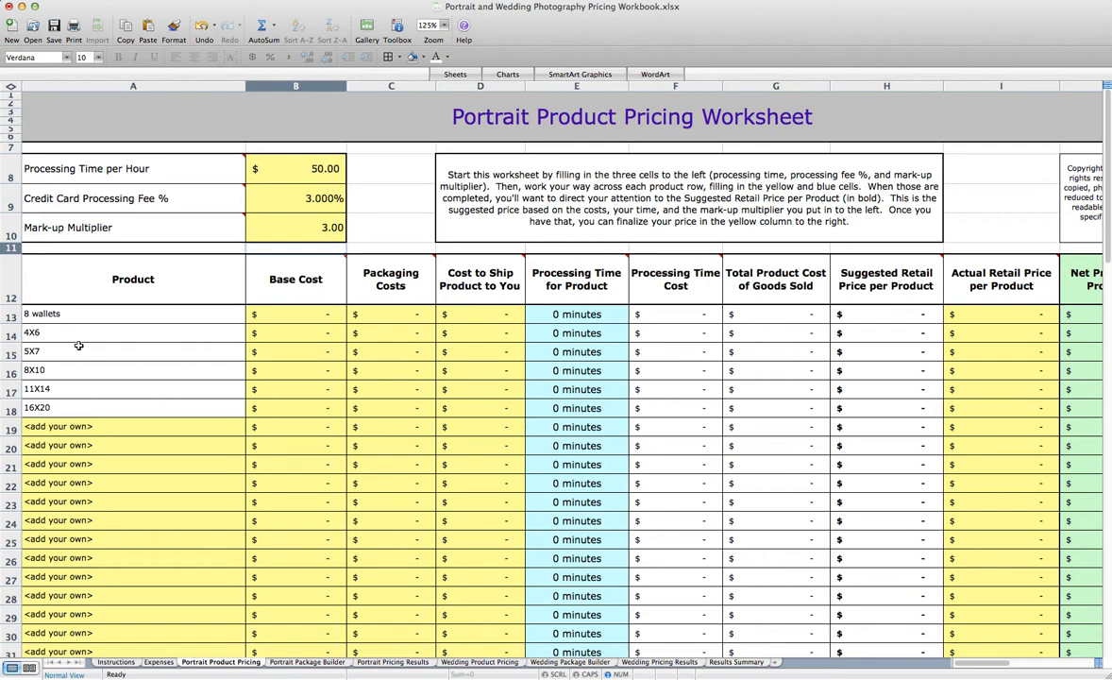
# Name the first custom product row below 16X20 "8X8 Album"
pyautogui.click(54, 426)
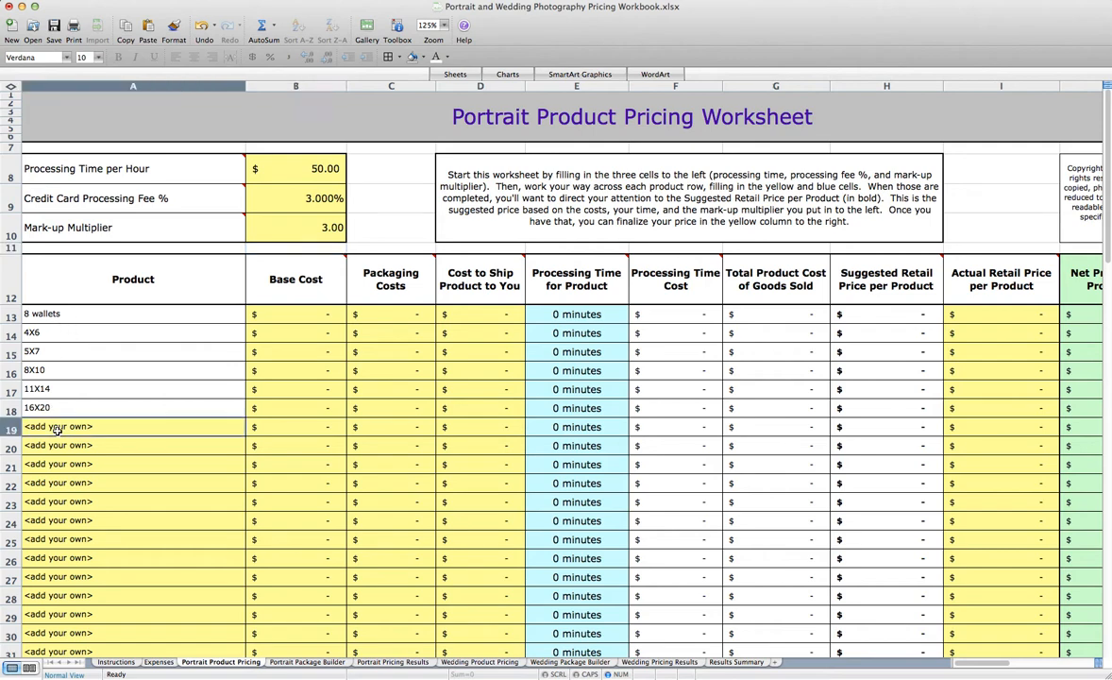
pyautogui.scroll(-10, 59, 543)
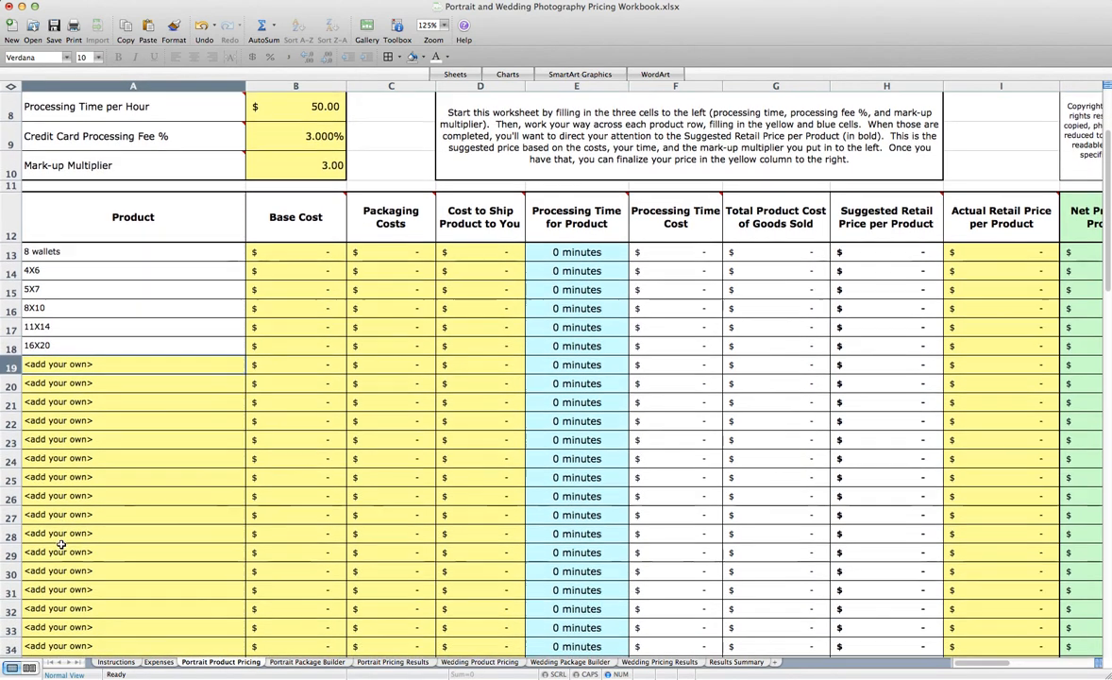
pyautogui.scroll(10, 61, 545)
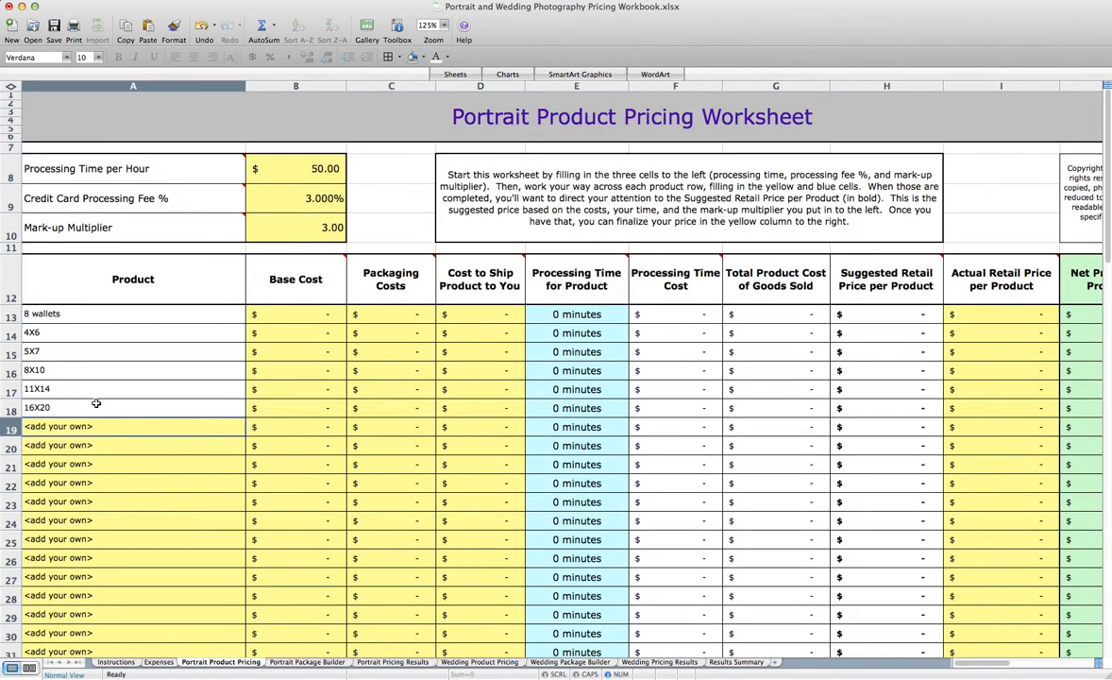
pyautogui.write('8X8 Album')
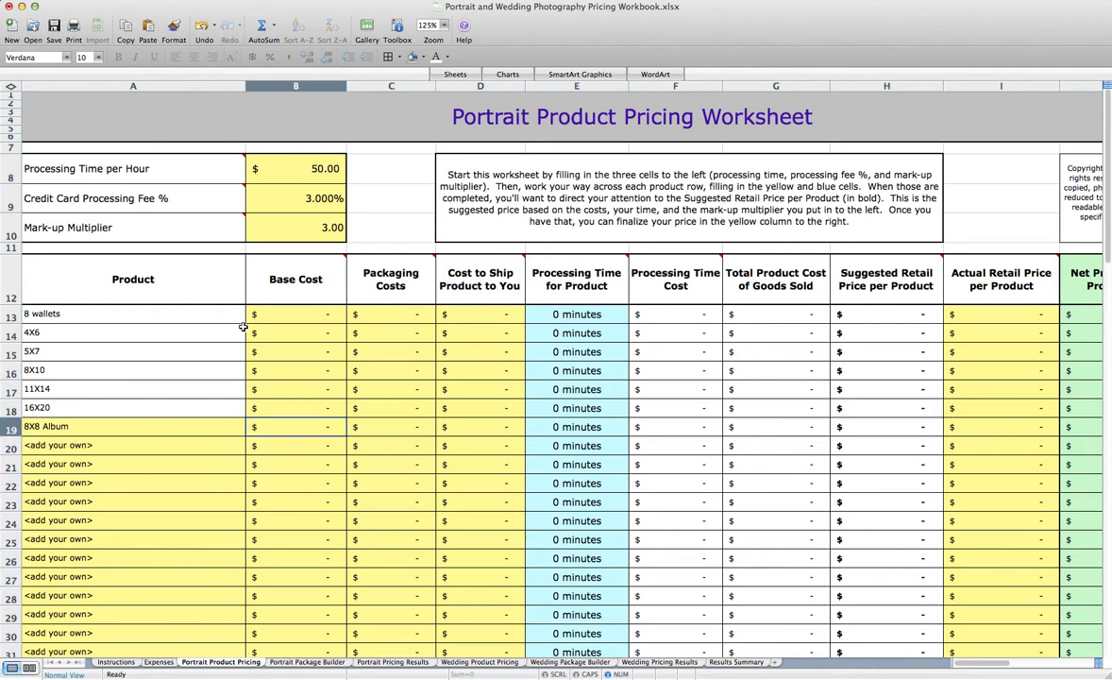
# For the 8 wallets product, enter a base cost of 2.50, packaging costs of 2 and a shipping cost of 4
pyautogui.click(299, 317)
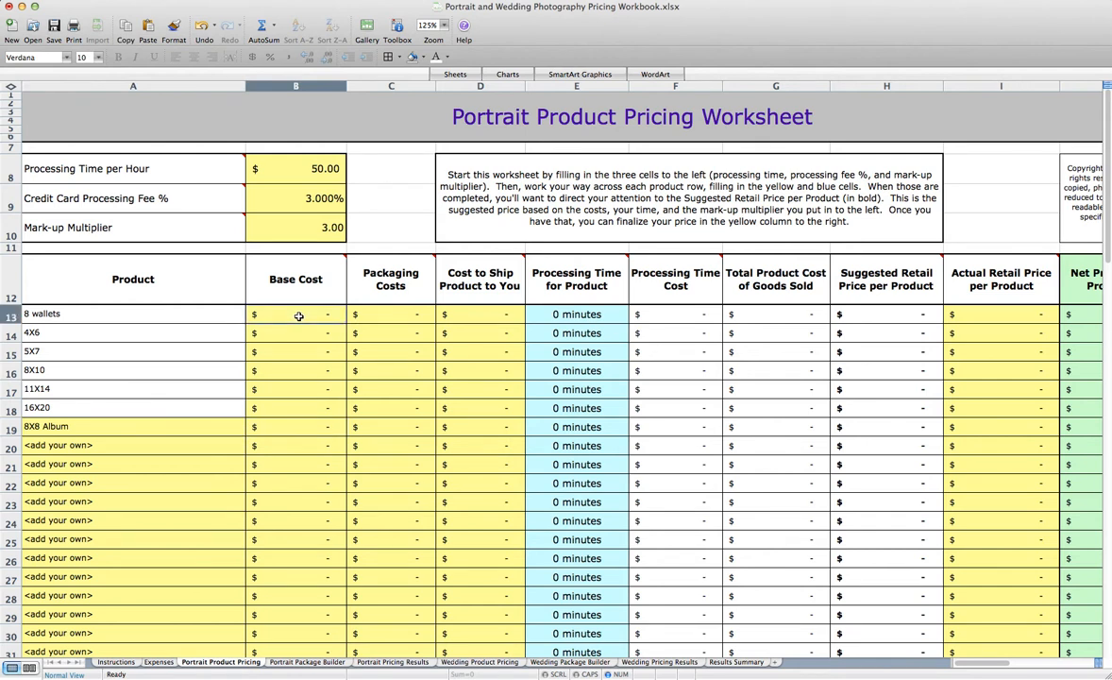
pyautogui.write('2.5')
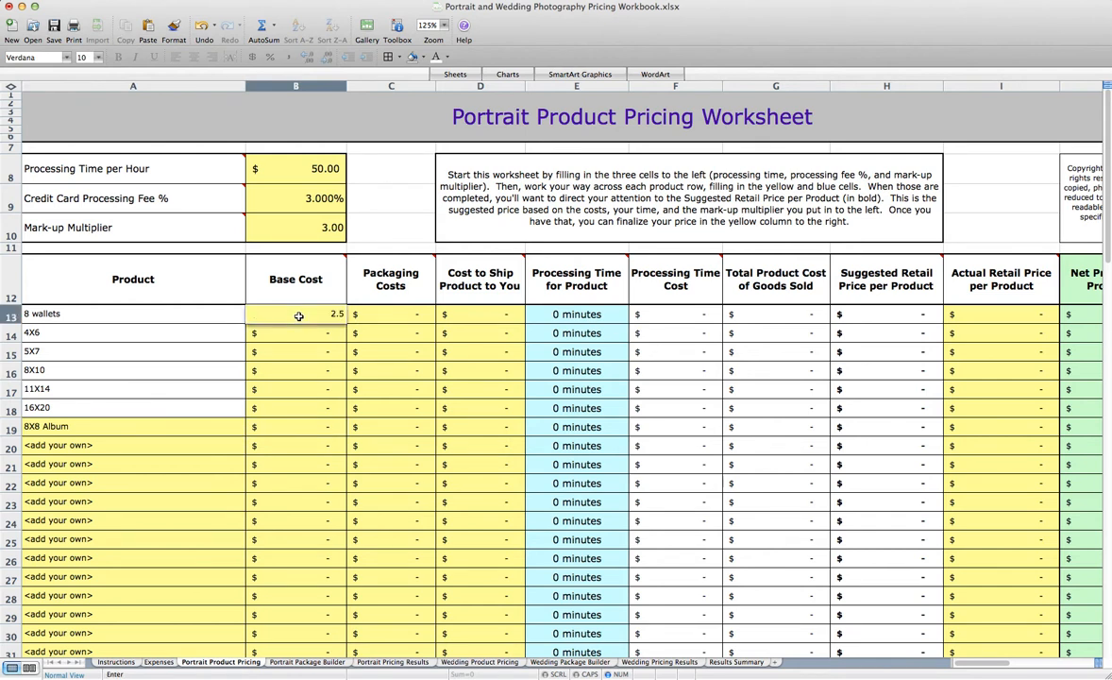
pyautogui.press('Tab')
pyautogui.write('2')
pyautogui.press('Tab')
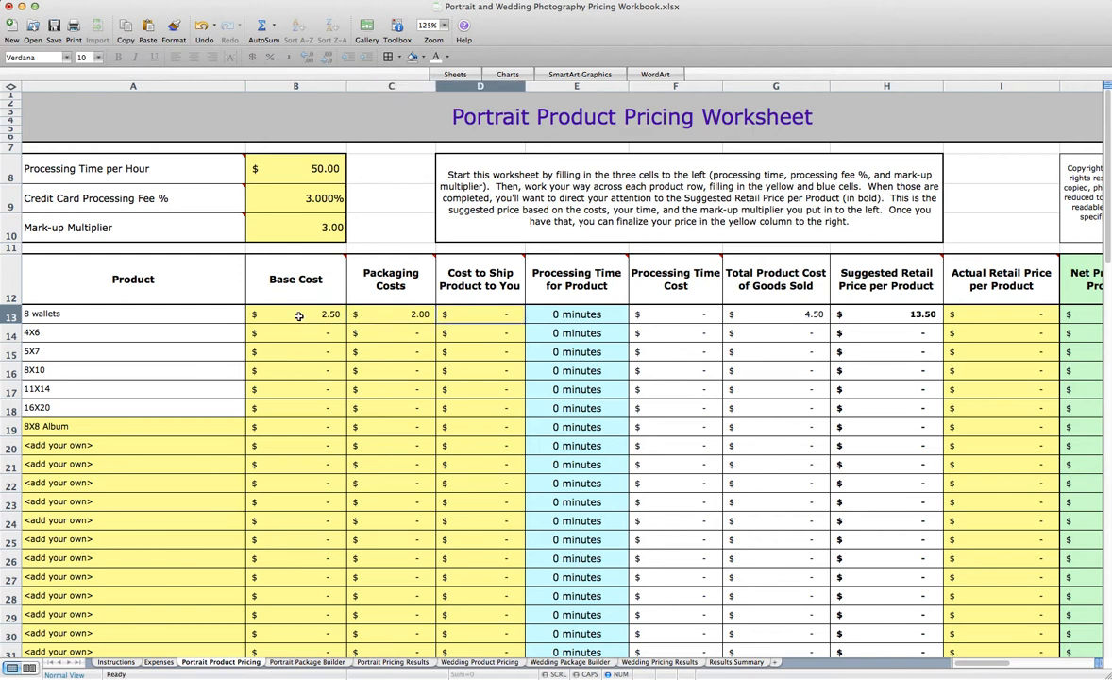
pyautogui.write('4')
pyautogui.press('Tab')
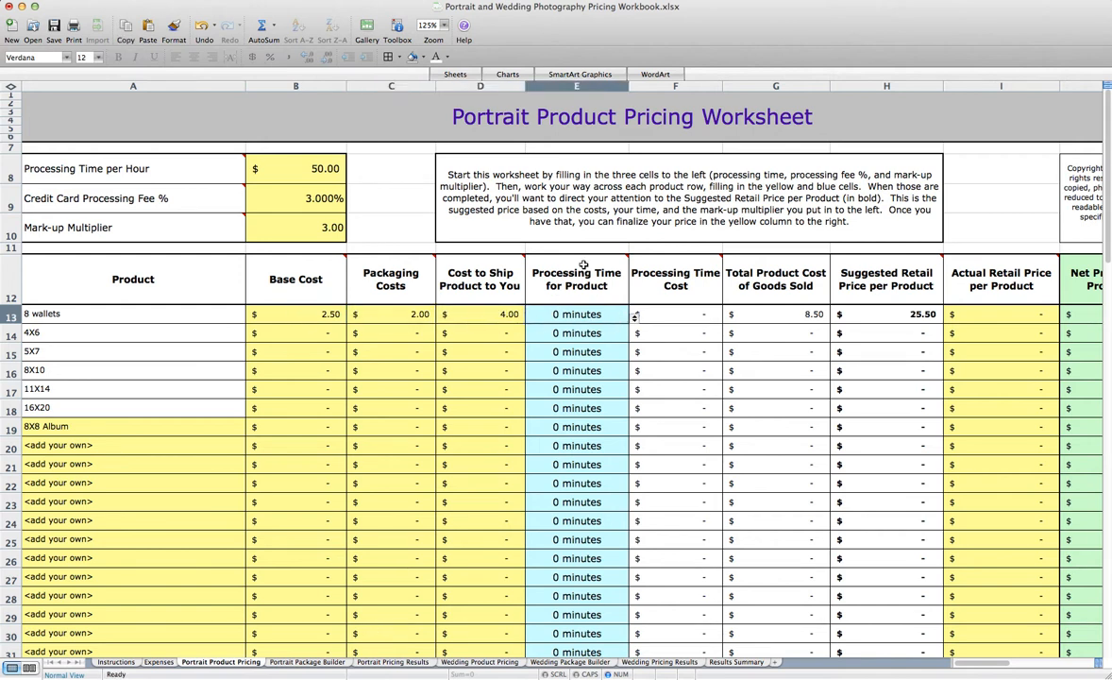
# Set the 8 wallets processing time to 10 minutes and its actual retail price to 45, and check its net profit
pyautogui.click(634, 319)
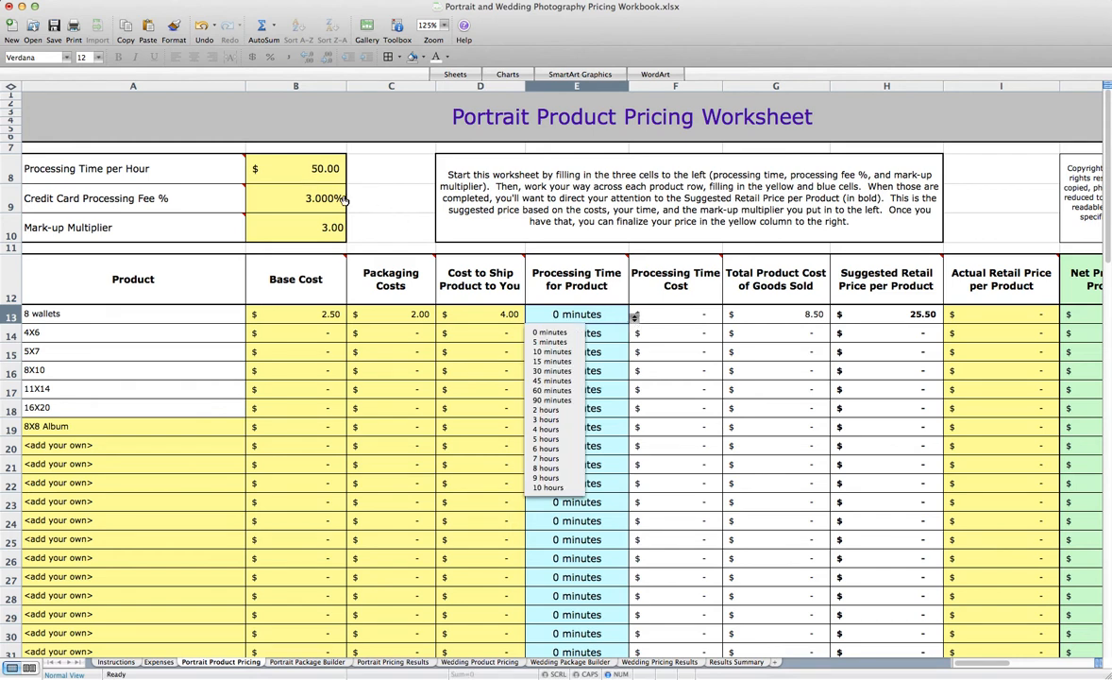
pyautogui.click(552, 351)
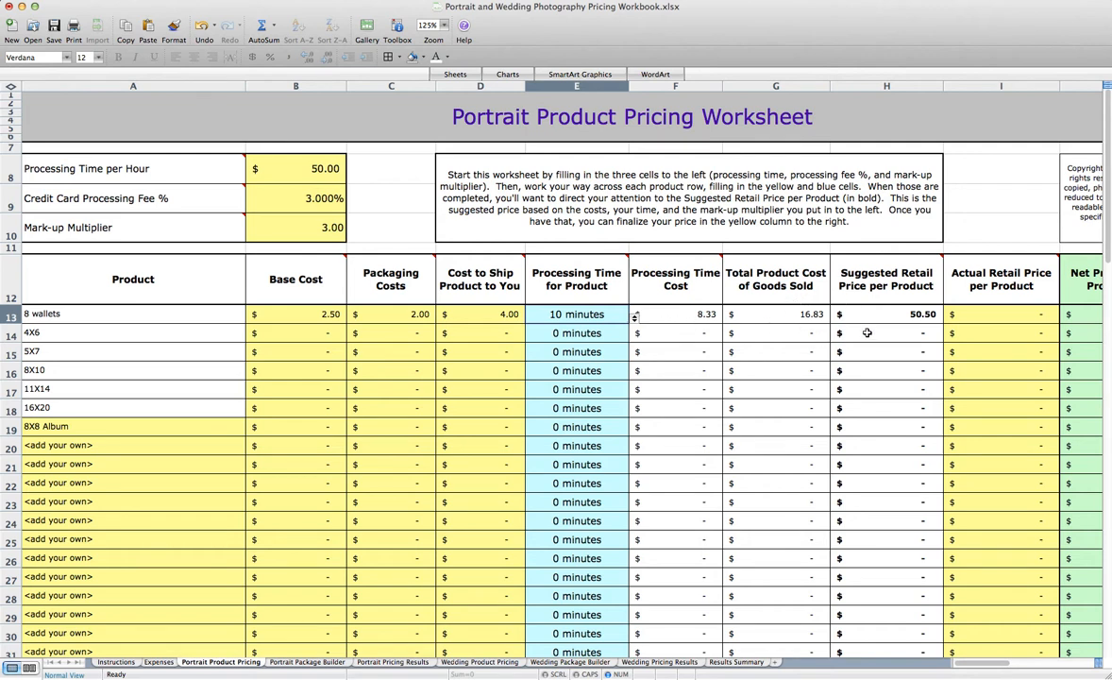
pyautogui.click(976, 320)
pyautogui.write('45')
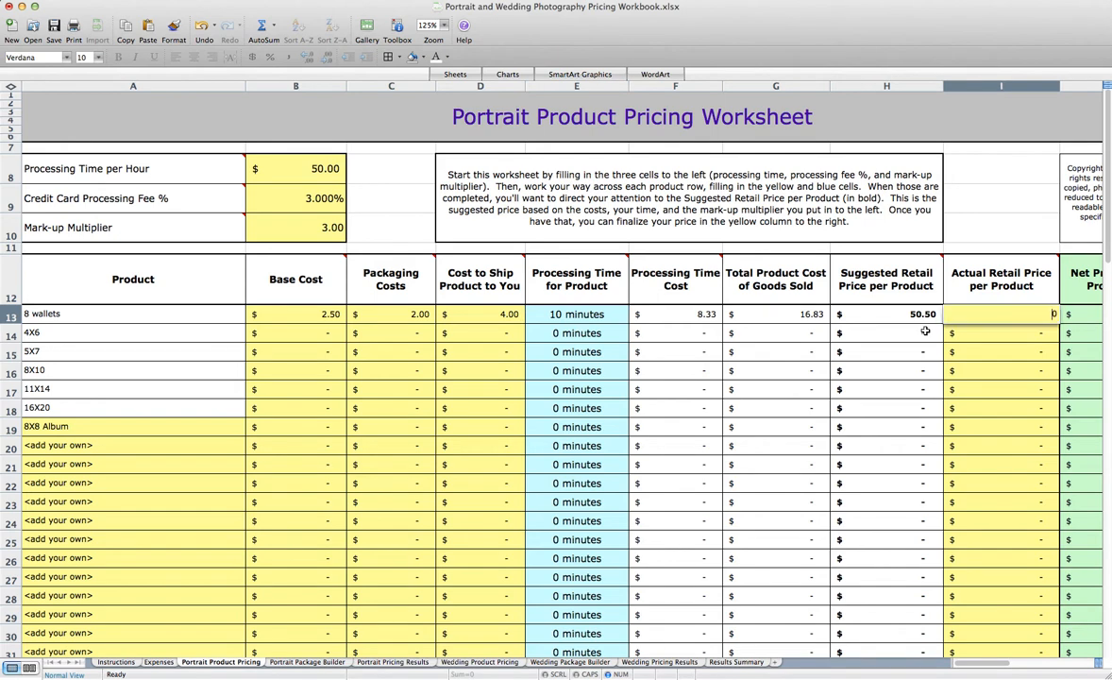
pyautogui.press('Return')
pyautogui.hscroll(2, 850, 322)
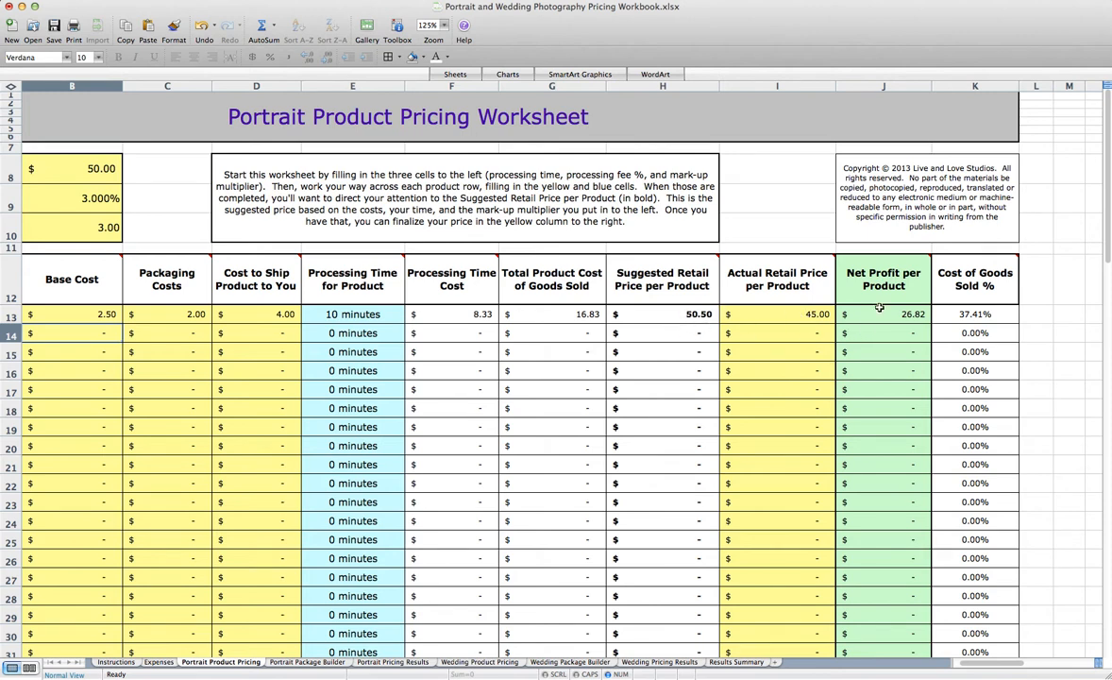
pyautogui.moveTo(923, 298)
# For the 4X6 product, enter a base cost of 1.50, packaging costs of 2 and a shipping cost of 2
pyautogui.hscroll(-3, 490, 338)
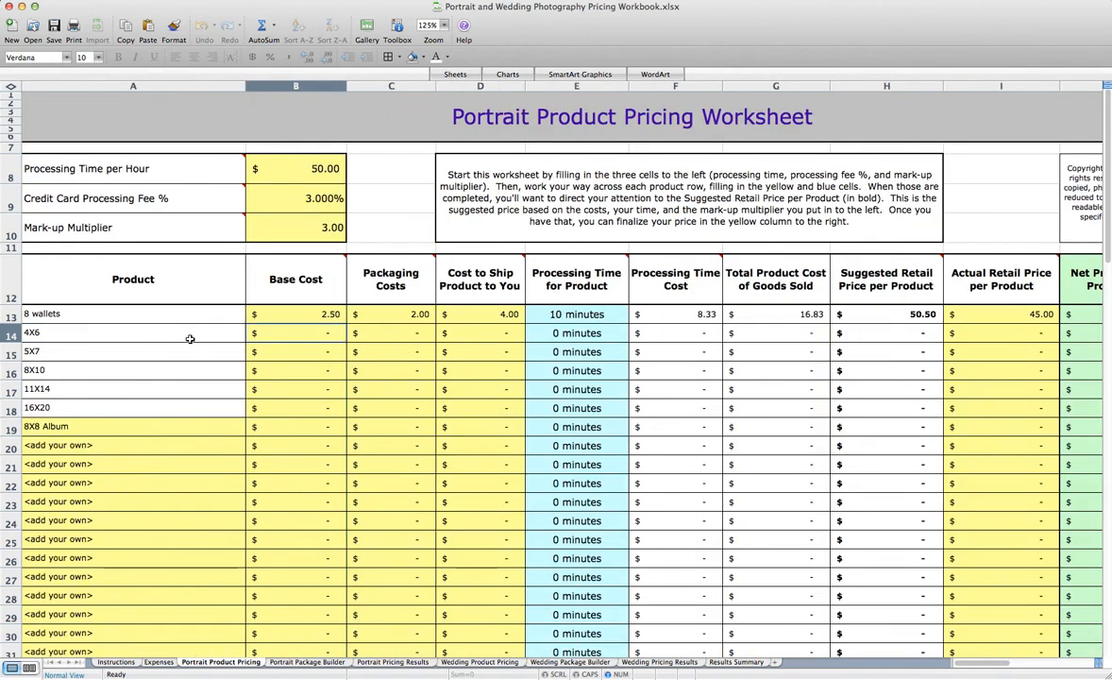
pyautogui.write('1.5')
pyautogui.press('Tab')
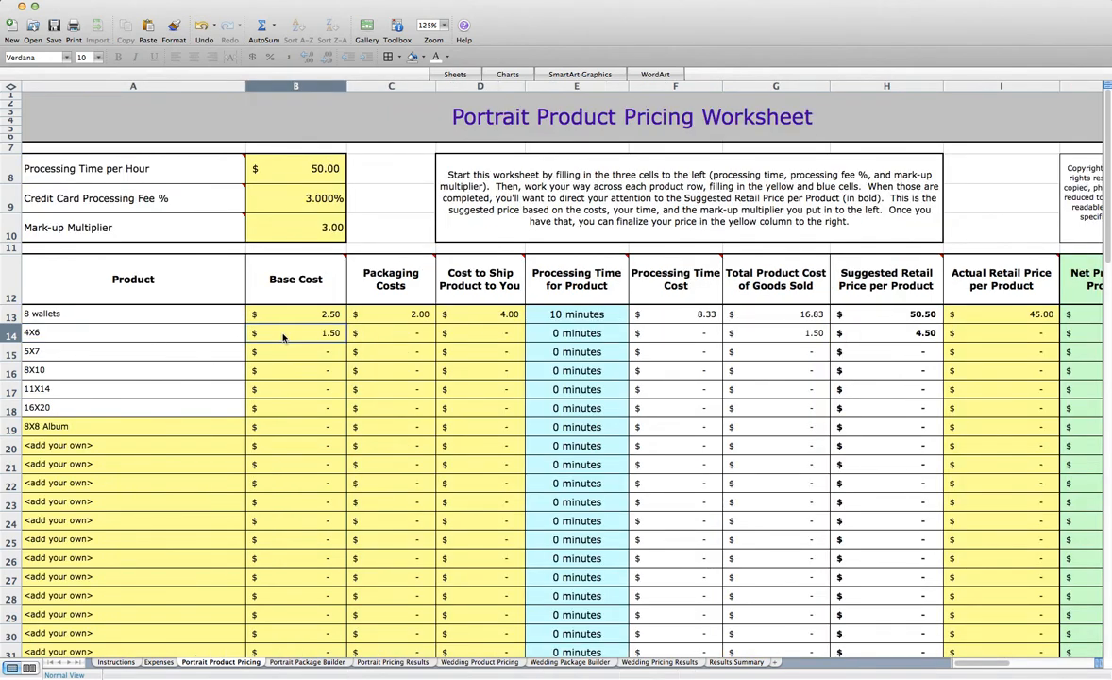
pyautogui.write('2')
pyautogui.press('Tab')
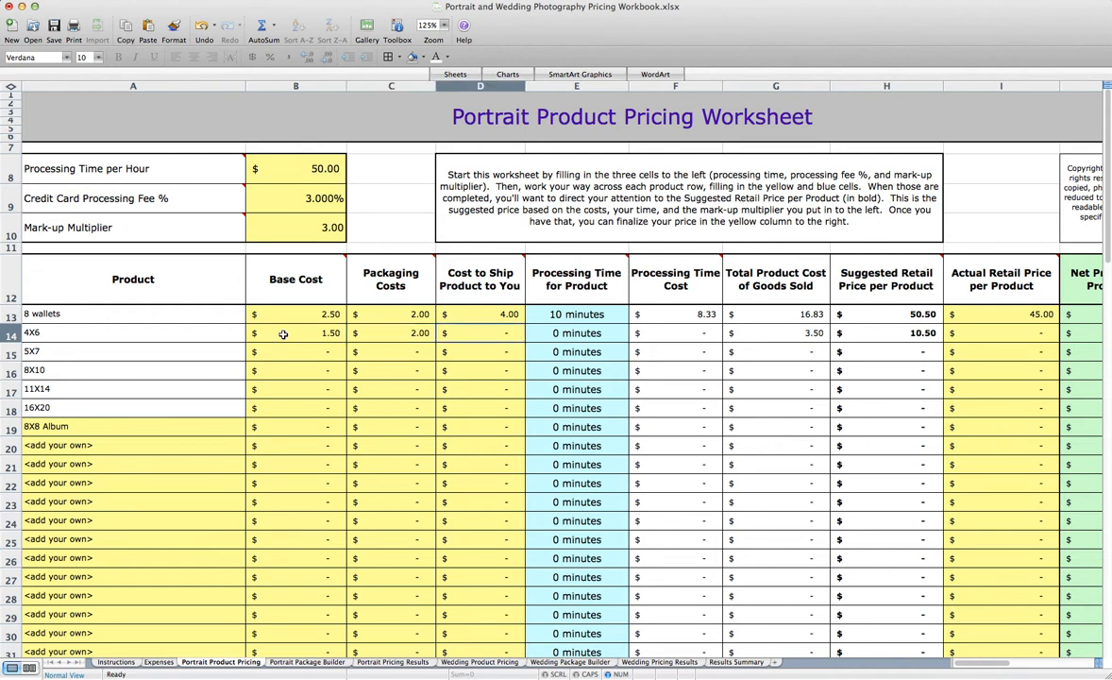
pyautogui.write('4')
pyautogui.press('Tab')
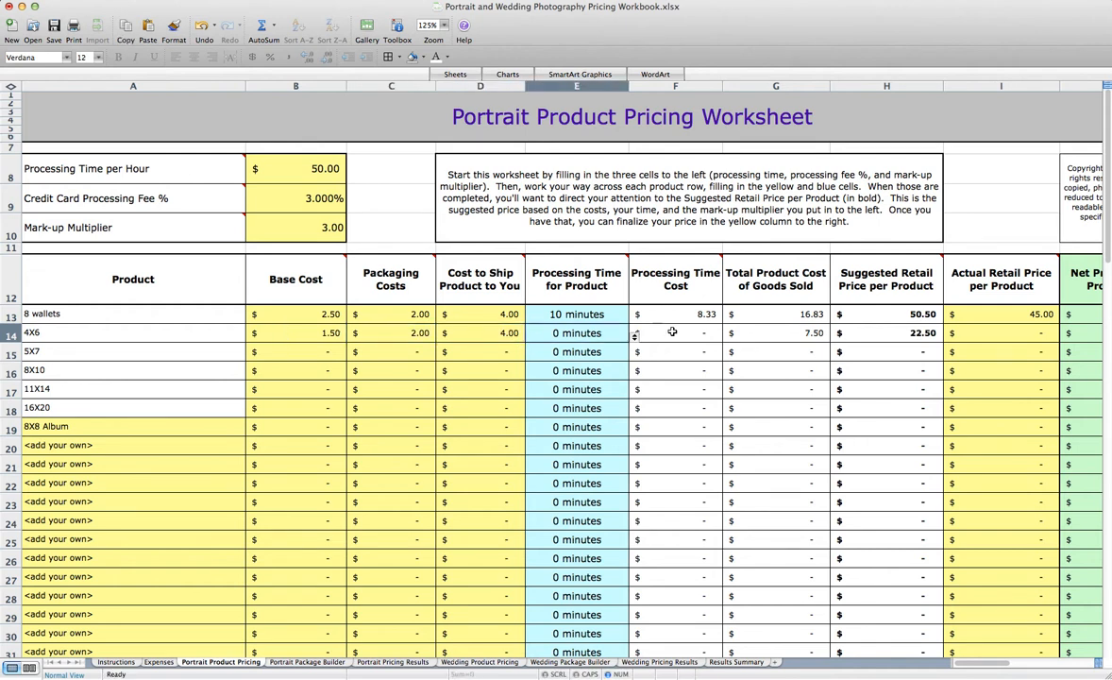
pyautogui.click(487, 333)
pyautogui.write('2')
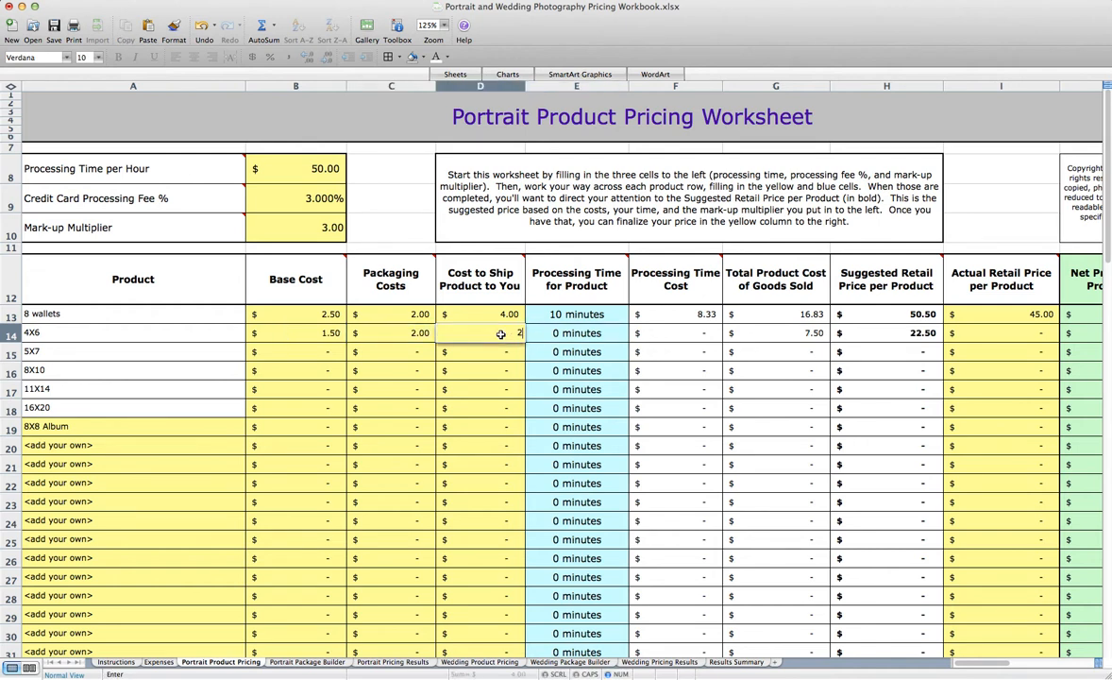
pyautogui.press('Tab')
# Set the 4X6 processing time to 5 minutes and its actual retail price to 25
pyautogui.click(636, 336)
pyautogui.click(557, 357)
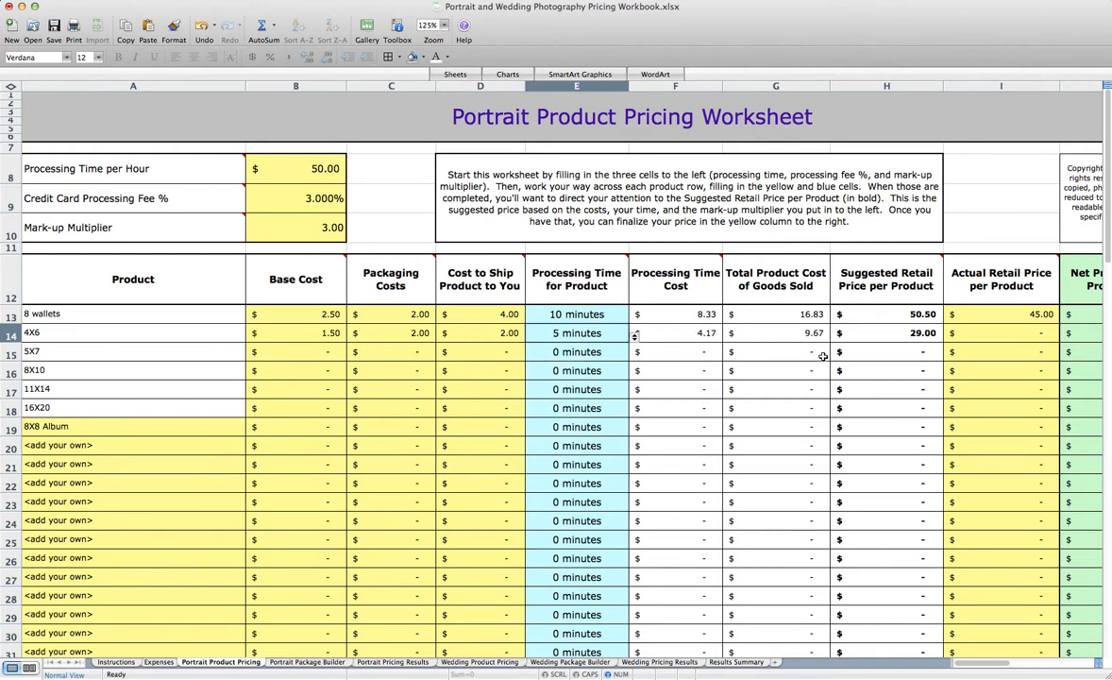
pyautogui.click(1019, 340)
pyautogui.write('25')
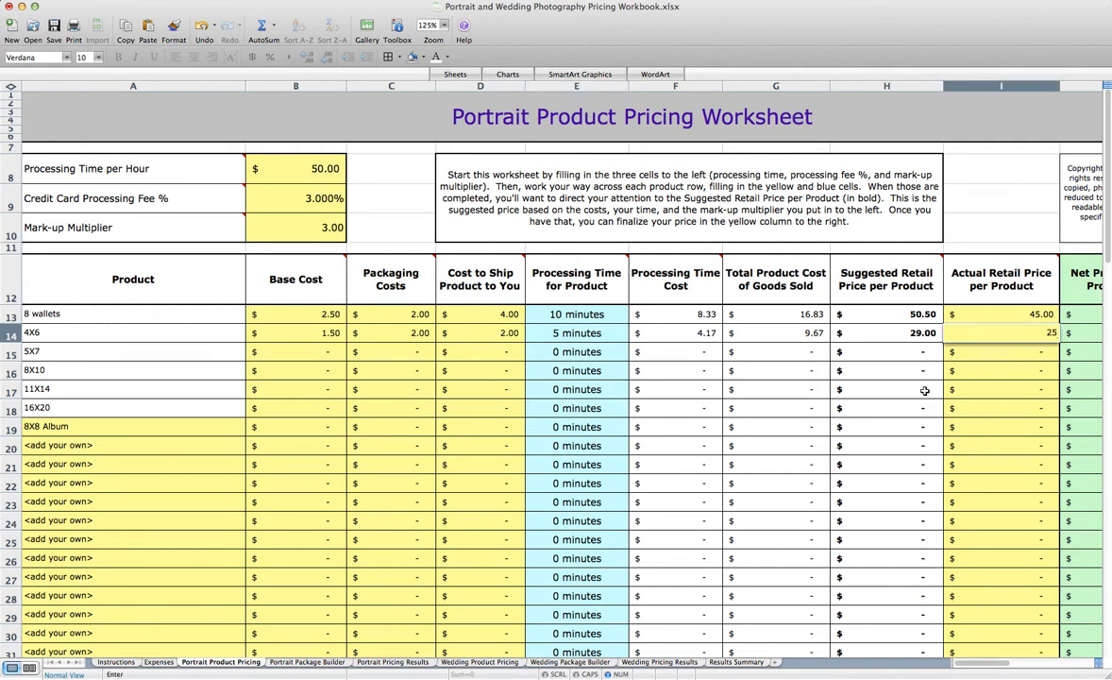
pyautogui.press('Return')
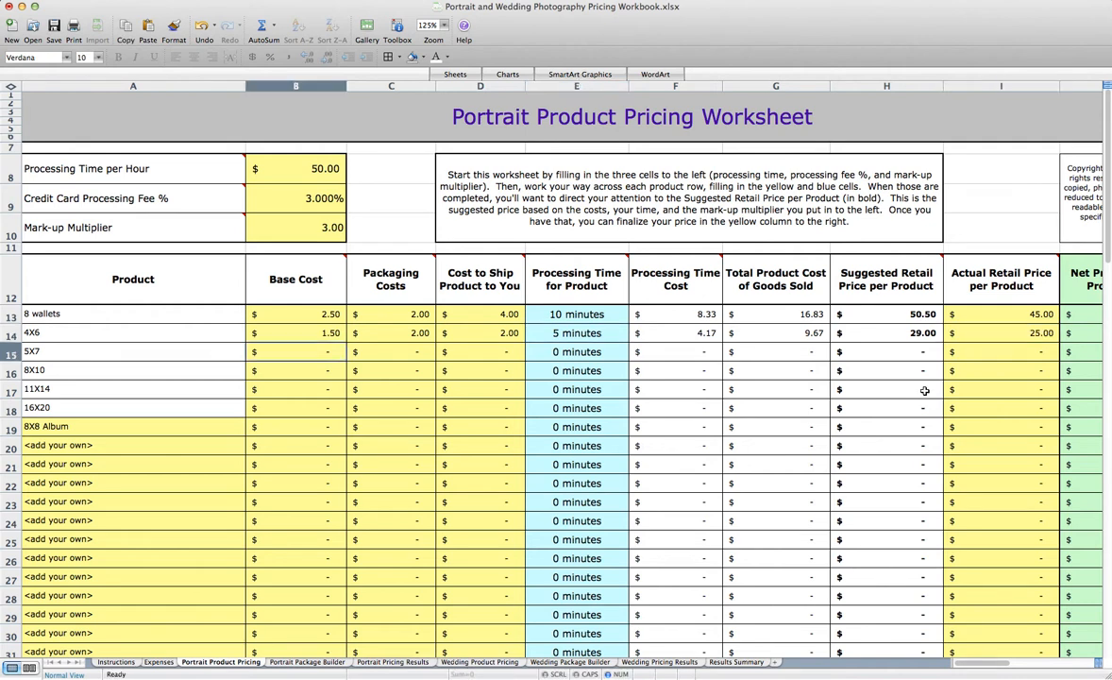
# For the 8X8 Album, enter a base cost of 75, packaging costs of 10 and a shipping cost of 15
pyautogui.click(265, 430)
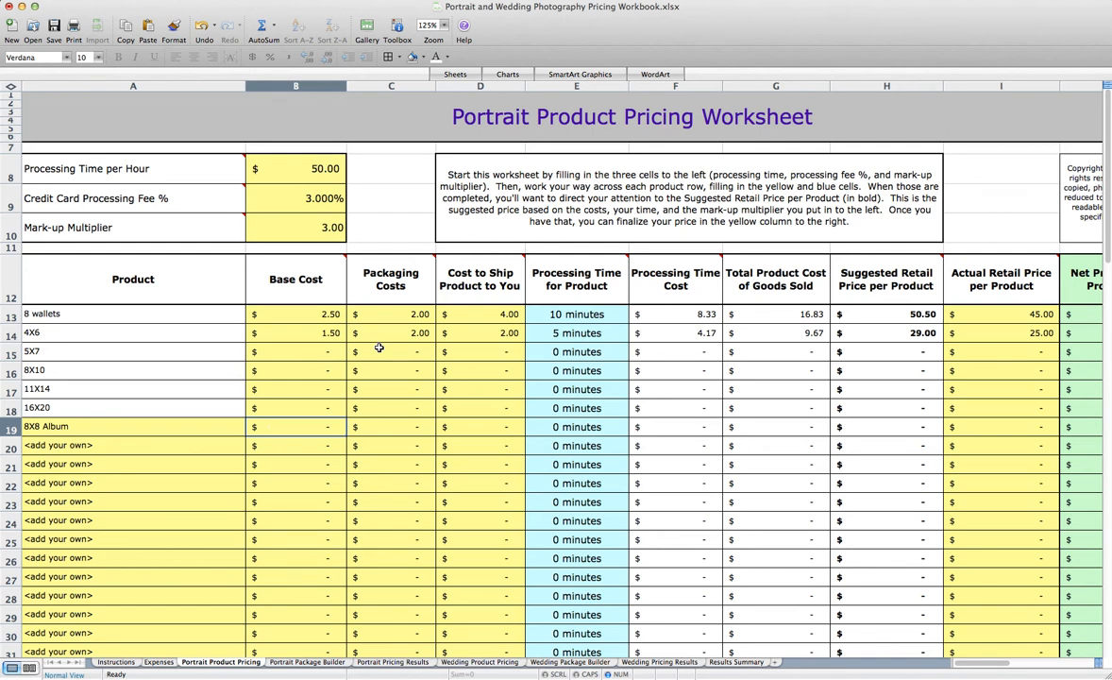
pyautogui.write('75')
pyautogui.press('Tab')
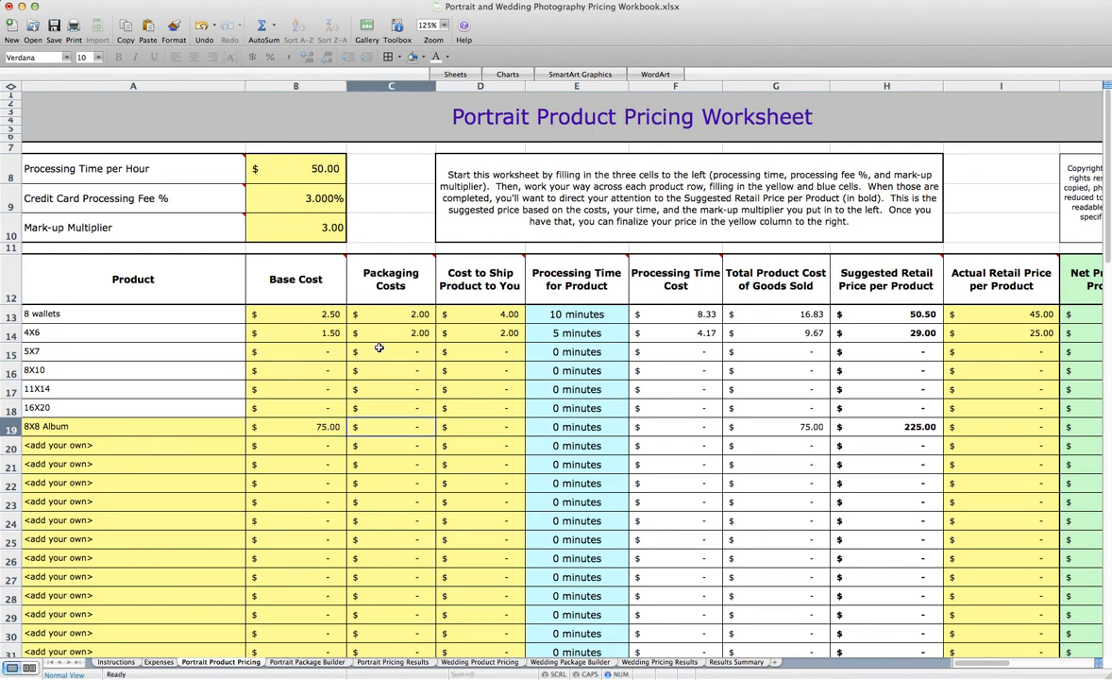
pyautogui.write('10')
pyautogui.press('Tab')
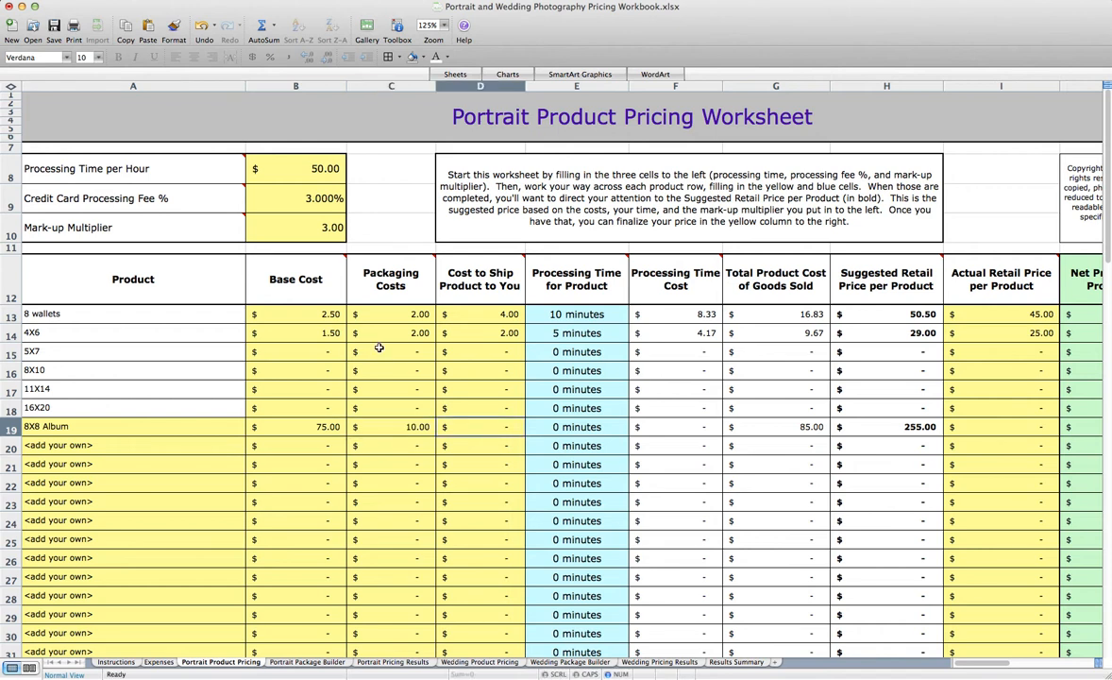
pyautogui.write('15')
pyautogui.press('Tab')
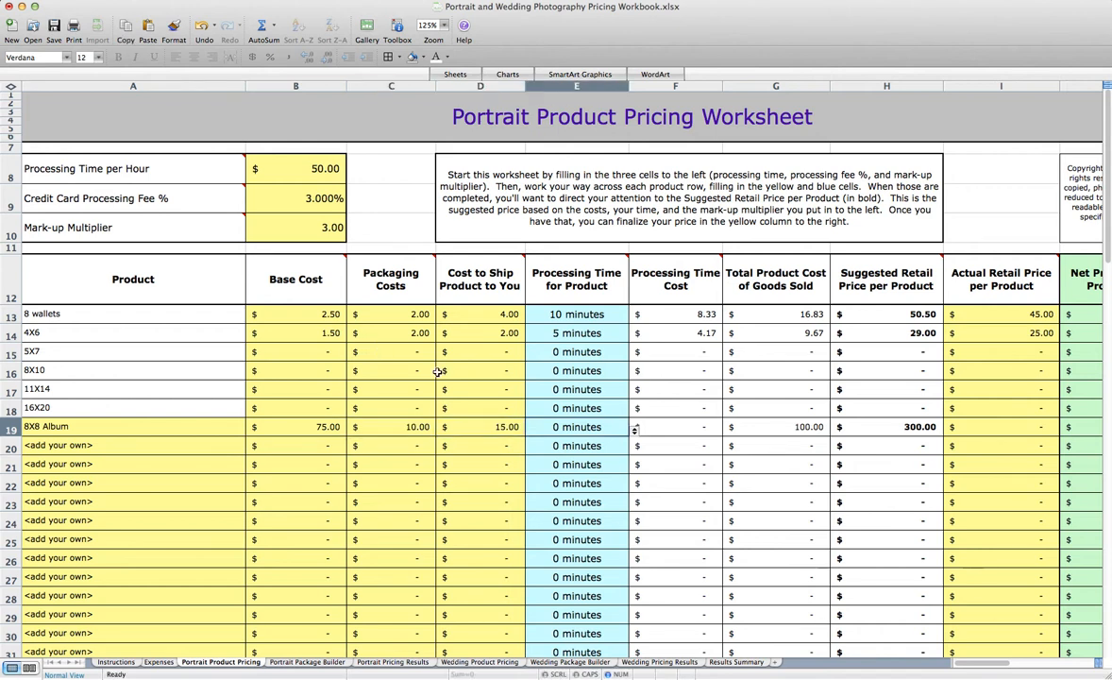
# Set the 8X8 Album processing time to 2 hours and its actual retail price to 500, and check its net profit
pyautogui.click(634, 427)
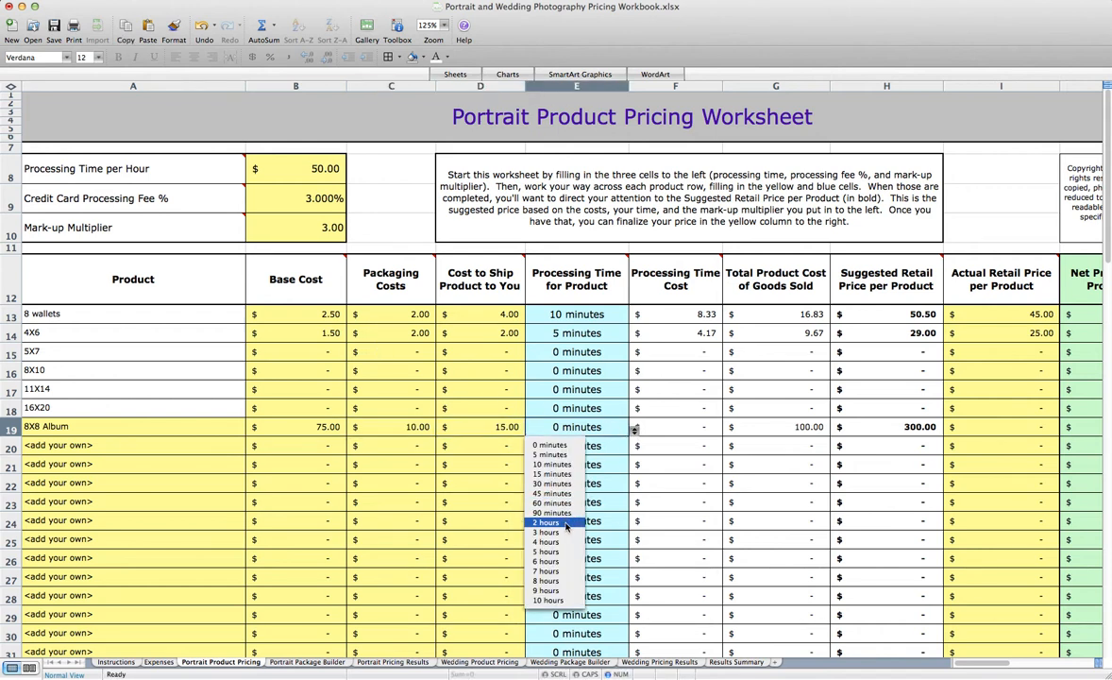
pyautogui.click(557, 523)
pyautogui.press('Tab')
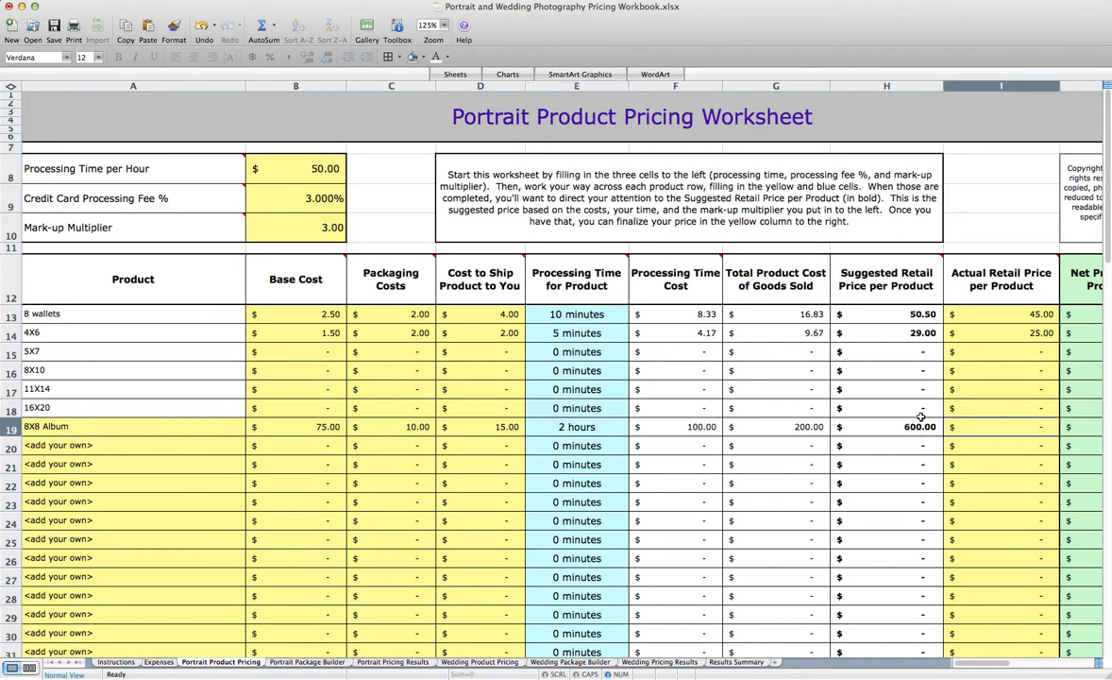
pyautogui.hscroll(5, 919, 416)
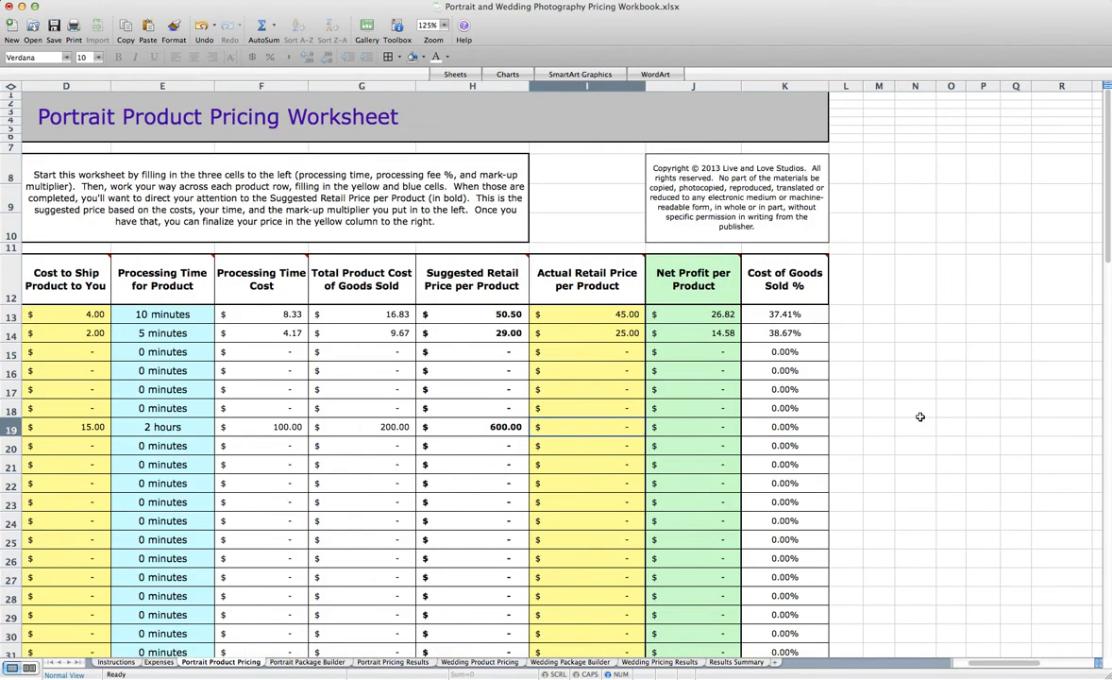
pyautogui.write('500')
pyautogui.press('Return')
pyautogui.hscroll(3, 922, 417)
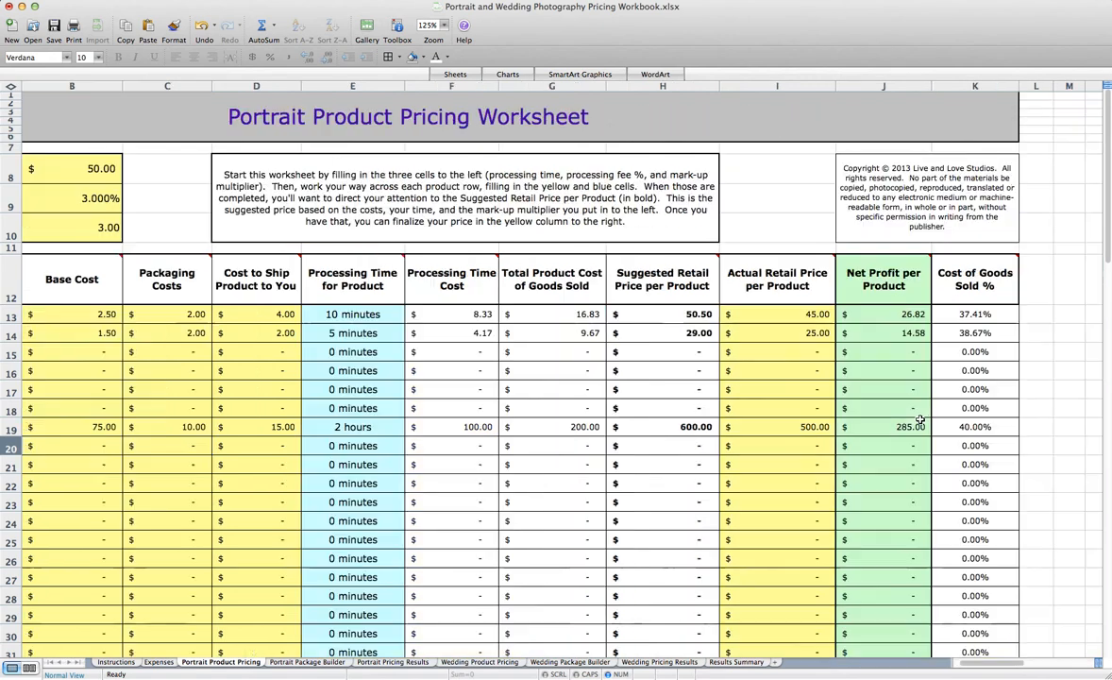
# Try Mark-up Multipliers of 4 and 2 to compare the suggested retail prices
pyautogui.hscroll(-3, 922, 416)
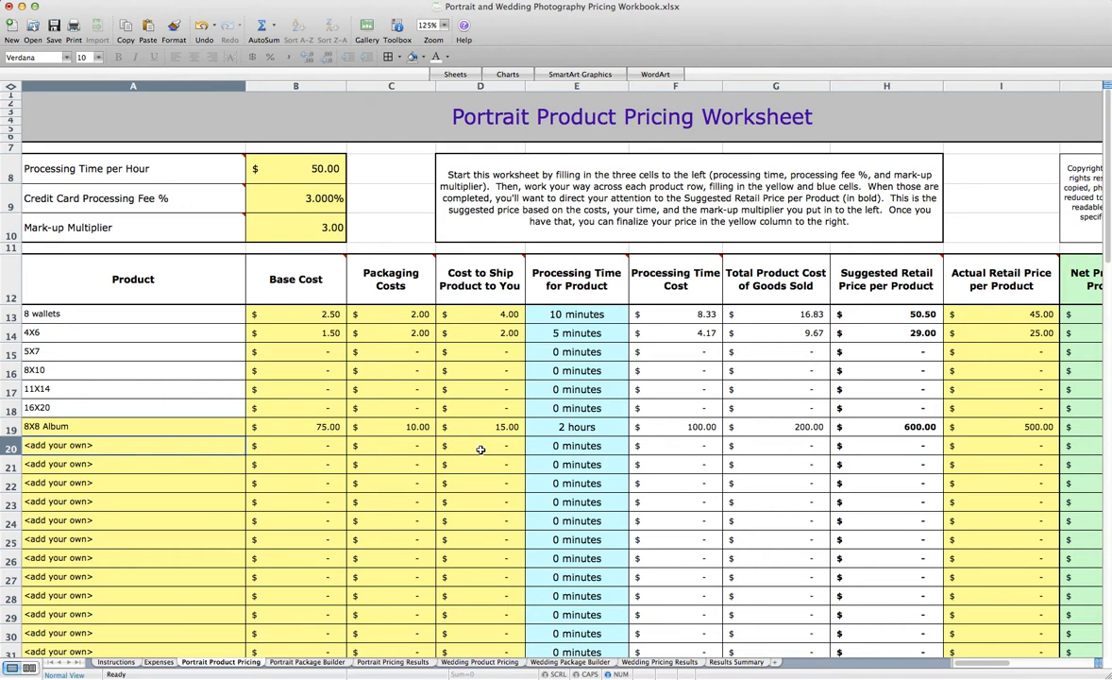
pyautogui.click(302, 223)
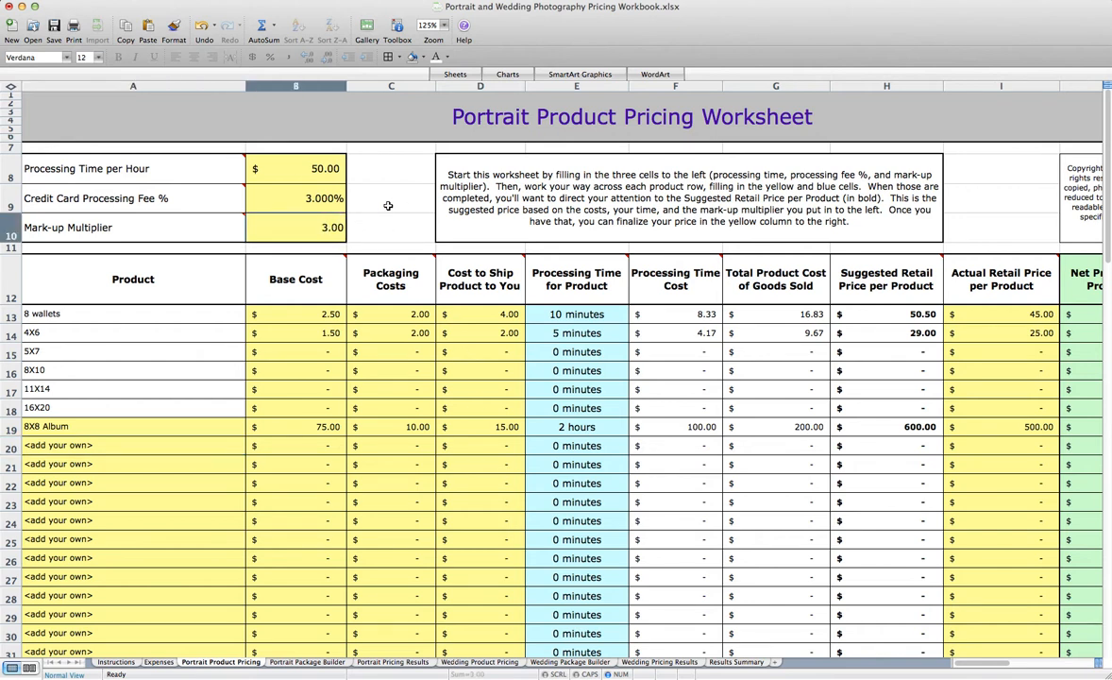
pyautogui.write('4')
pyautogui.press('Return')
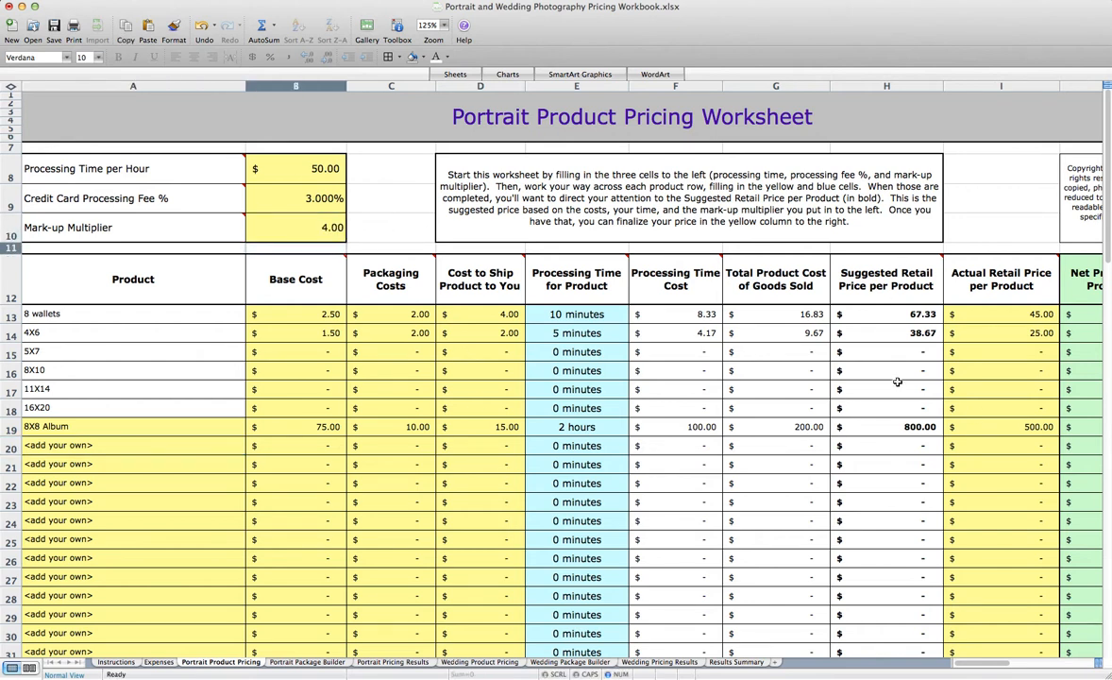
pyautogui.click(333, 227)
pyautogui.write('2')
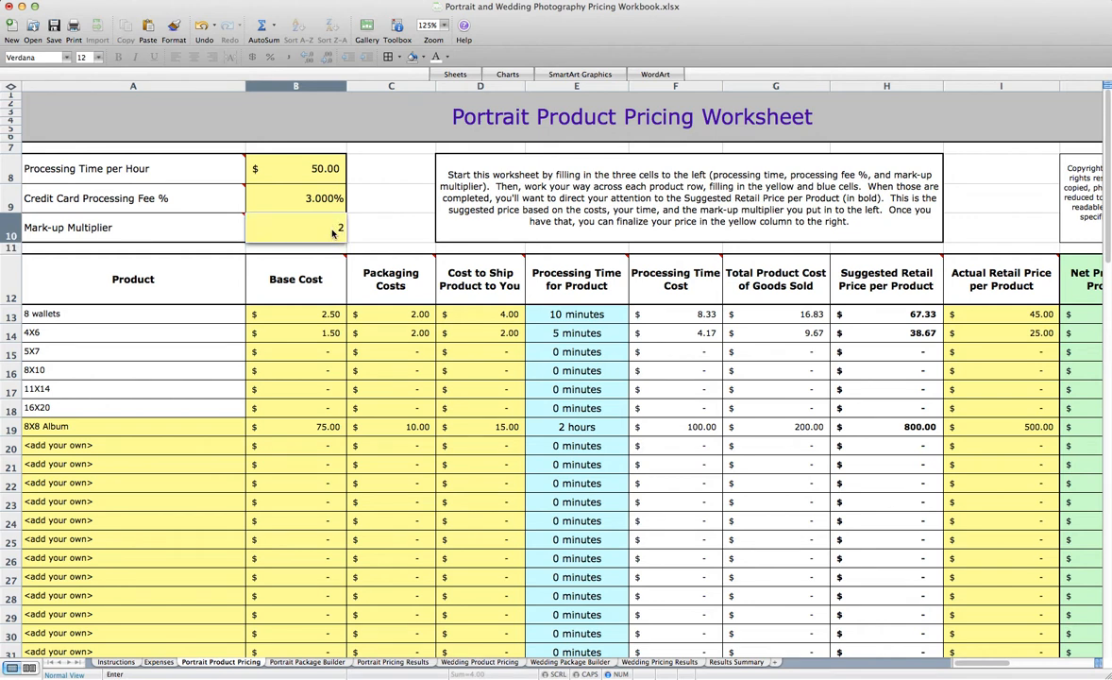
pyautogui.press('Return')
# Set the Mark-up Multiplier to 2.5 and the Processing Time per Hour to 60
pyautogui.click(332, 228)
pyautogui.write('2.5')
pyautogui.press('Return')
pyautogui.click(300, 173)
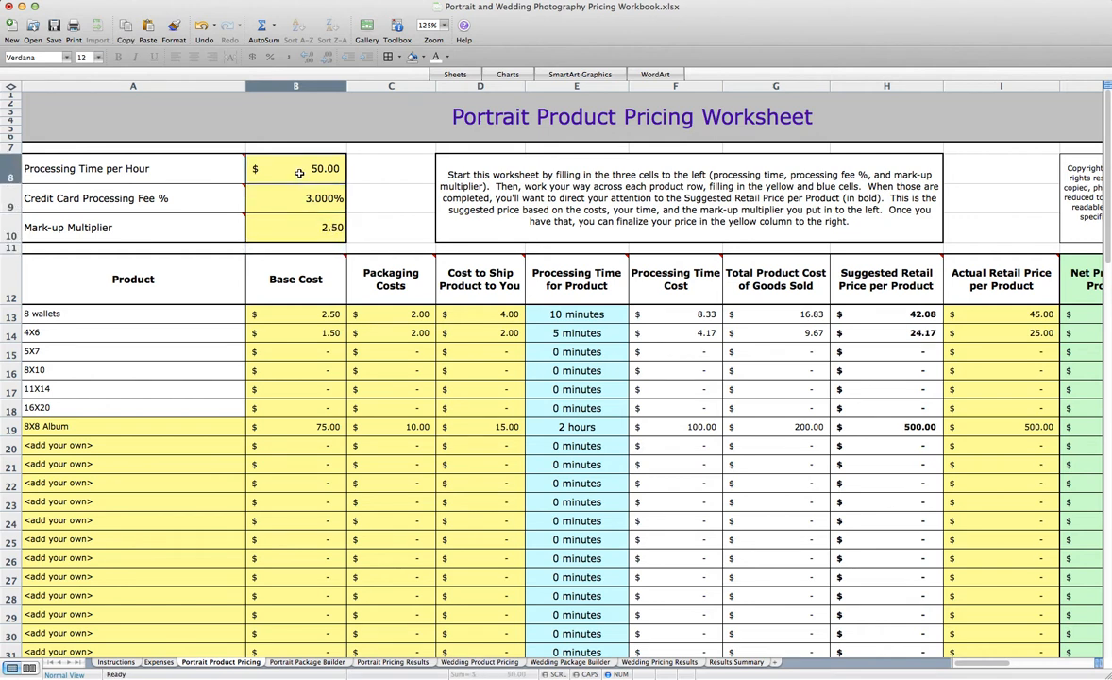
pyautogui.write('60')
pyautogui.press('Return')
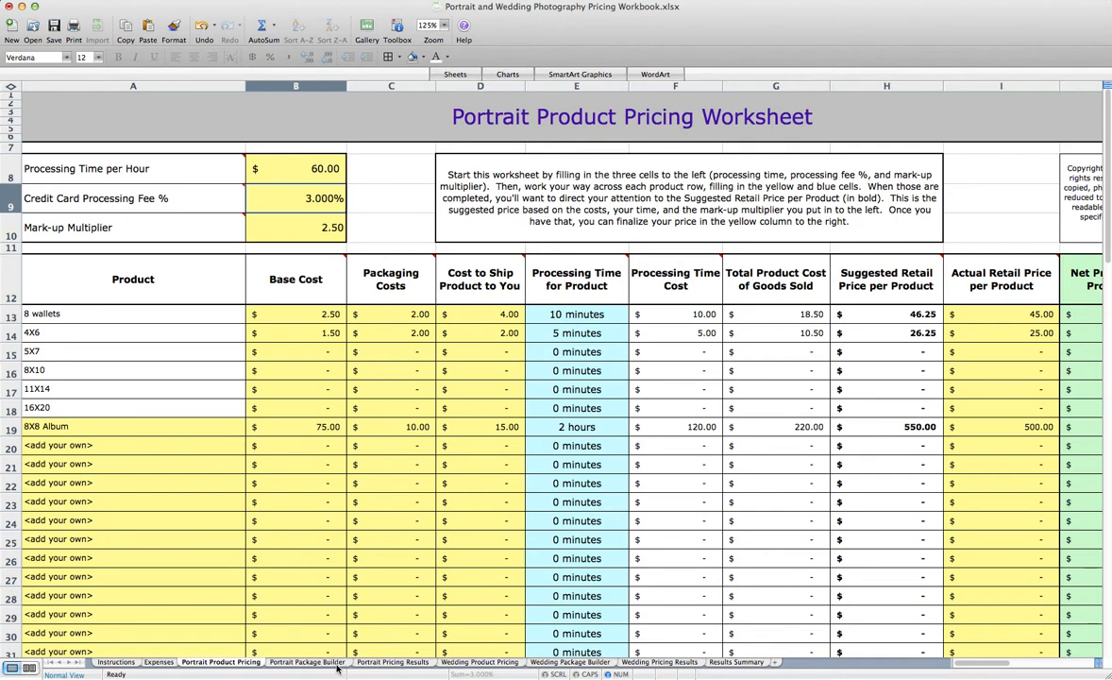
# On the Portrait Package Builder worksheet, add 2 sets of 8 wallets and 6 4X6 prints to Package #1
pyautogui.click(308, 662)
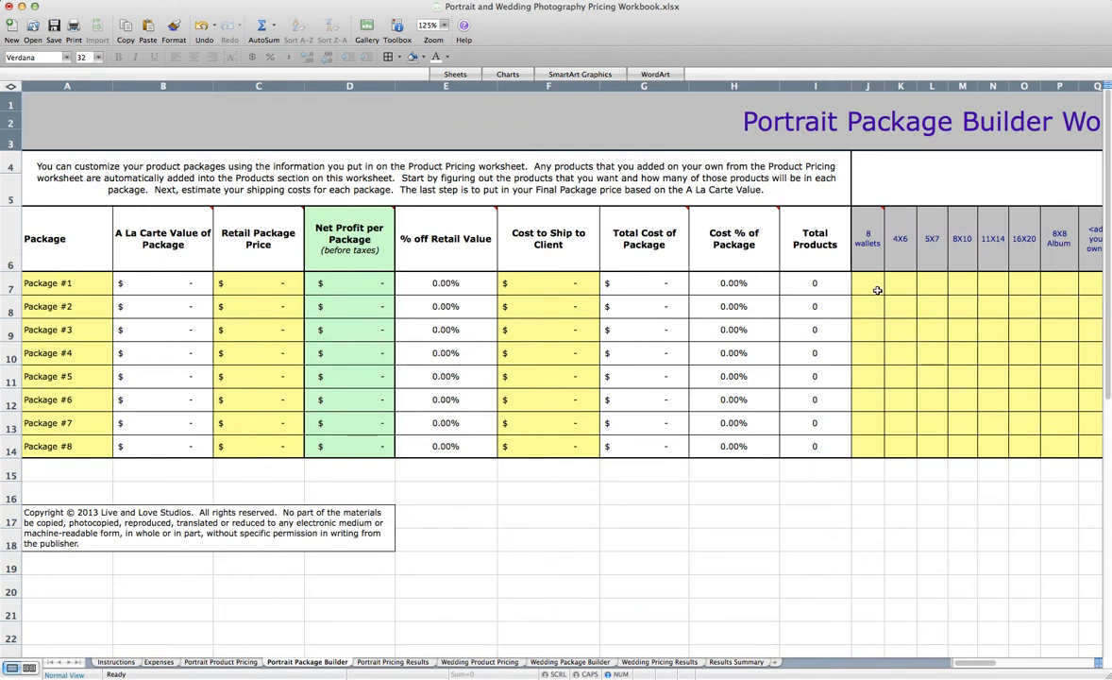
pyautogui.hscroll(2, 877, 290)
pyautogui.hscroll(2, 877, 290)
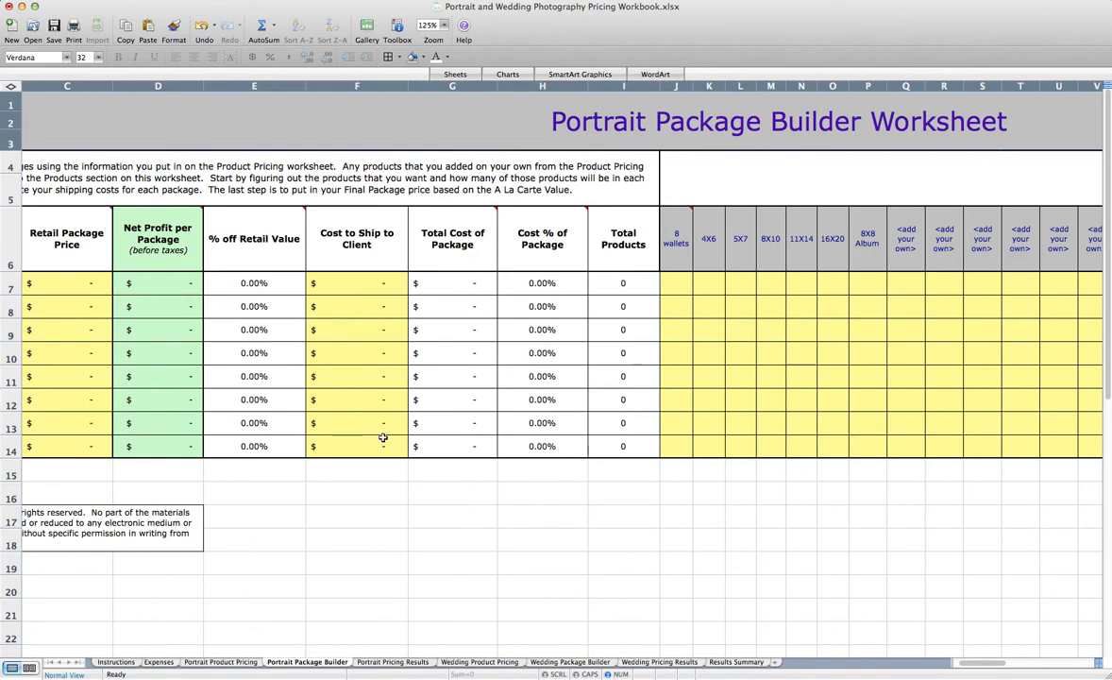
pyautogui.click(227, 663)
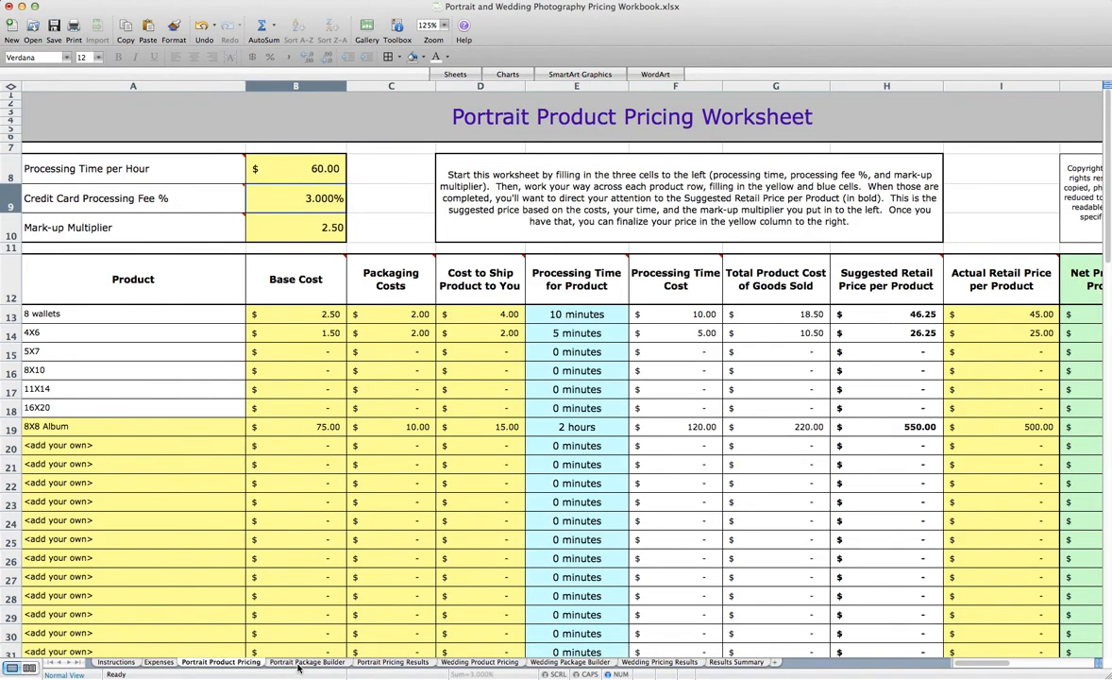
pyautogui.click(276, 663)
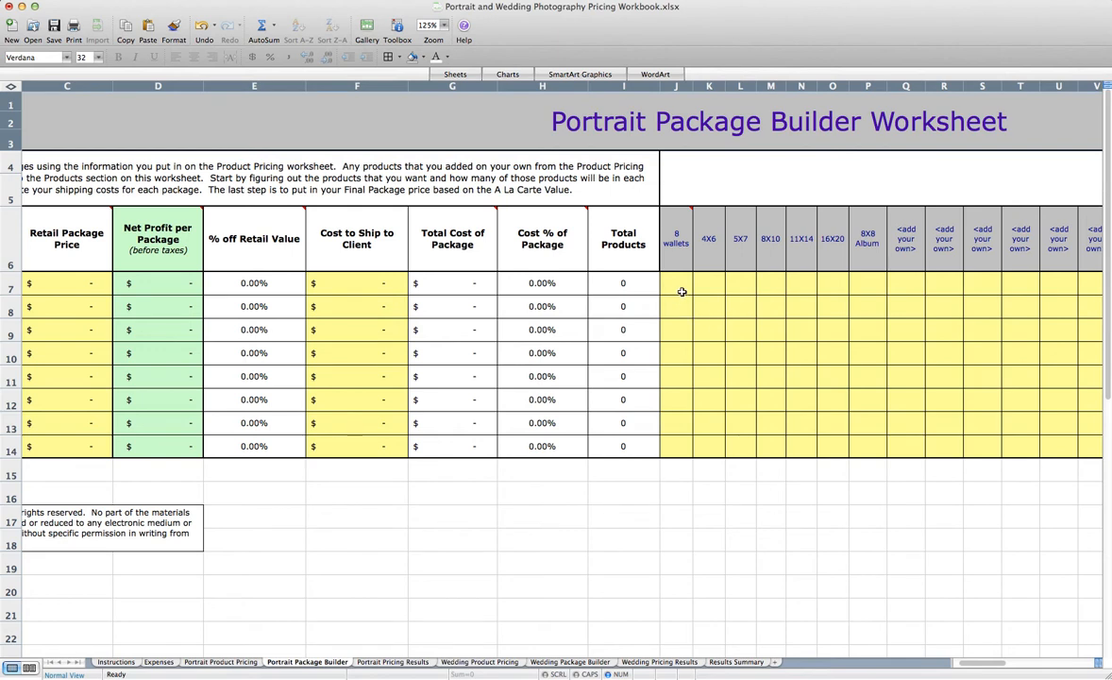
pyautogui.hscroll(-3, 682, 292)
pyautogui.click(855, 285)
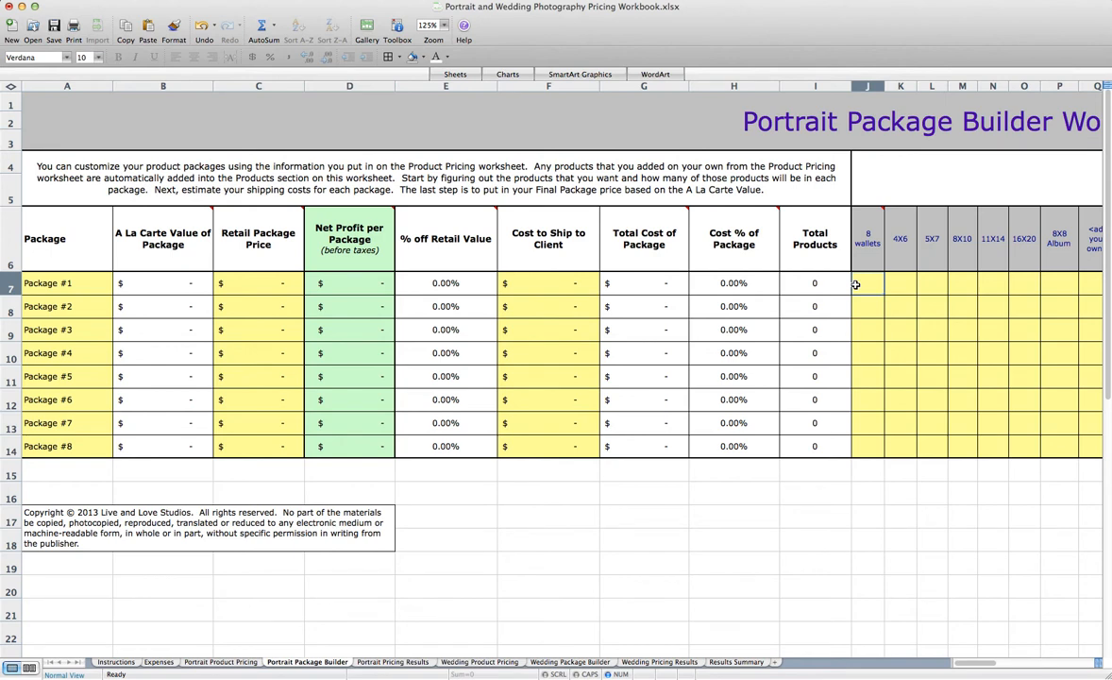
pyautogui.write('2')
pyautogui.press('Tab')
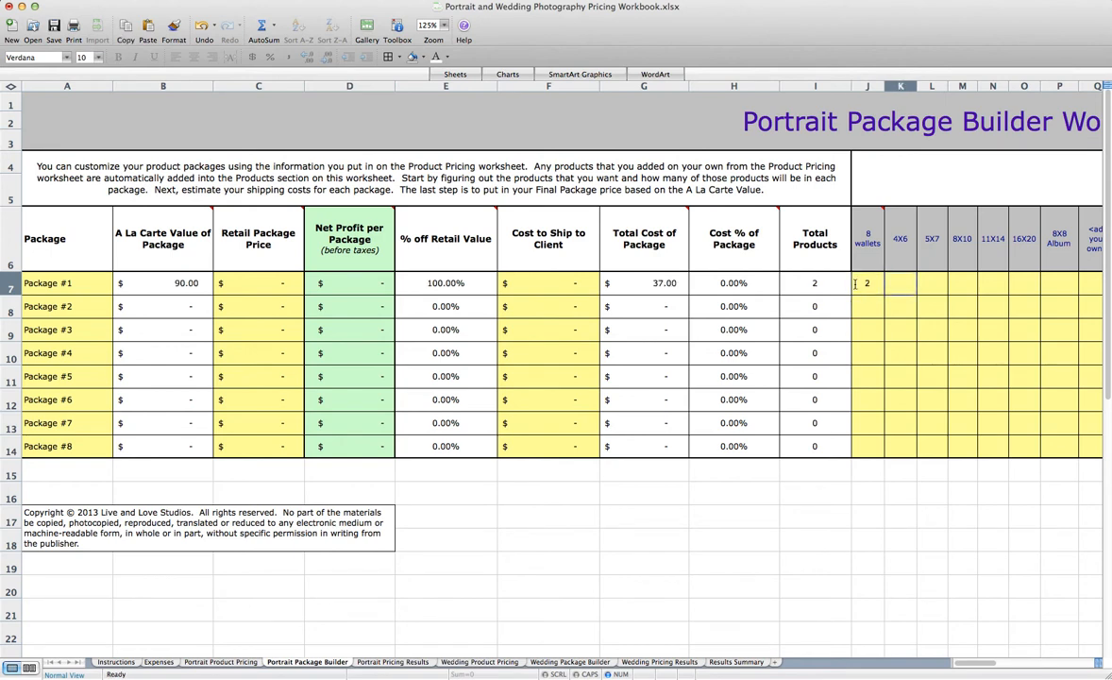
pyautogui.write('6')
pyautogui.press('Tab')
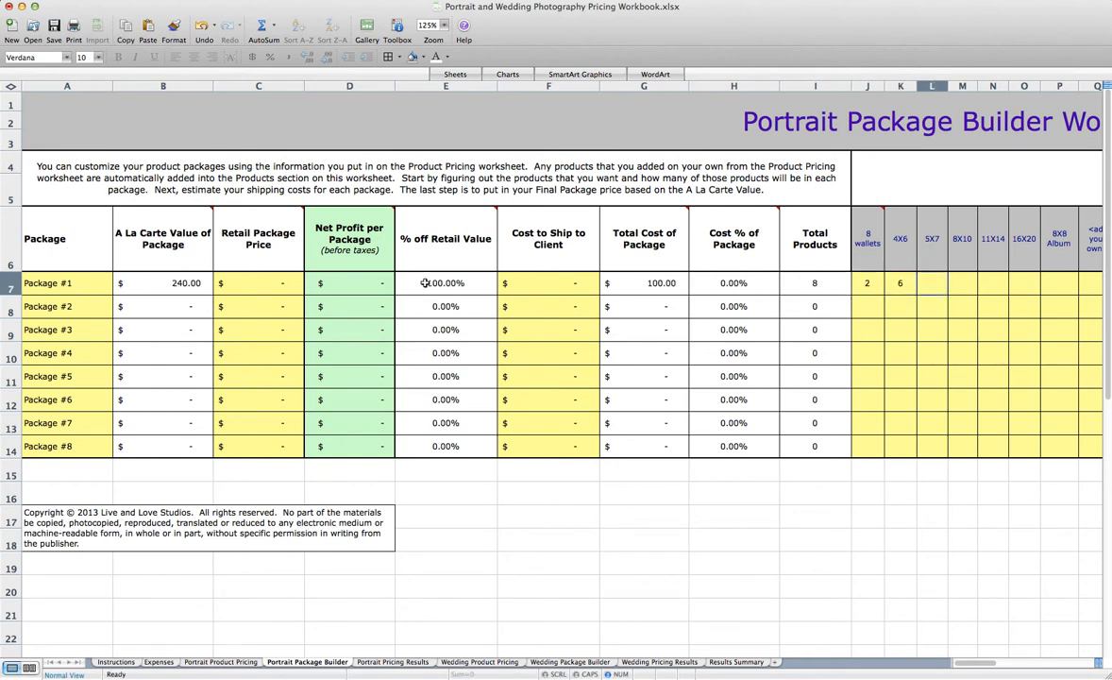
# Set Package #1's Retail Package Price to 200 and its Cost to Ship to Client to 10
pyautogui.click(217, 287)
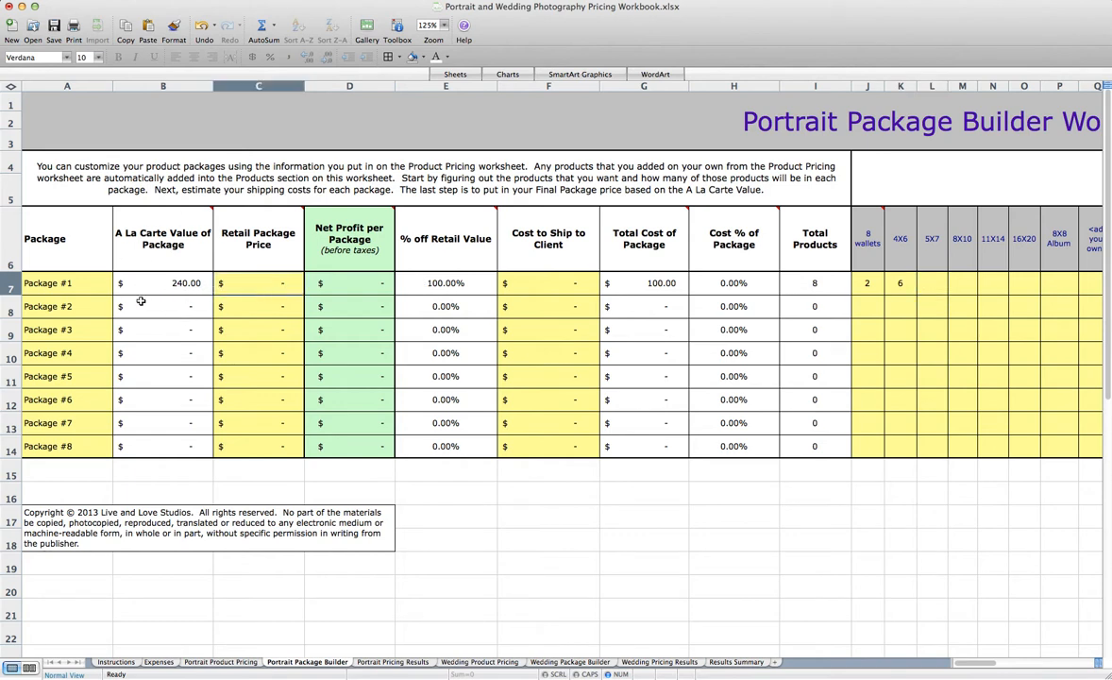
pyautogui.write('200')
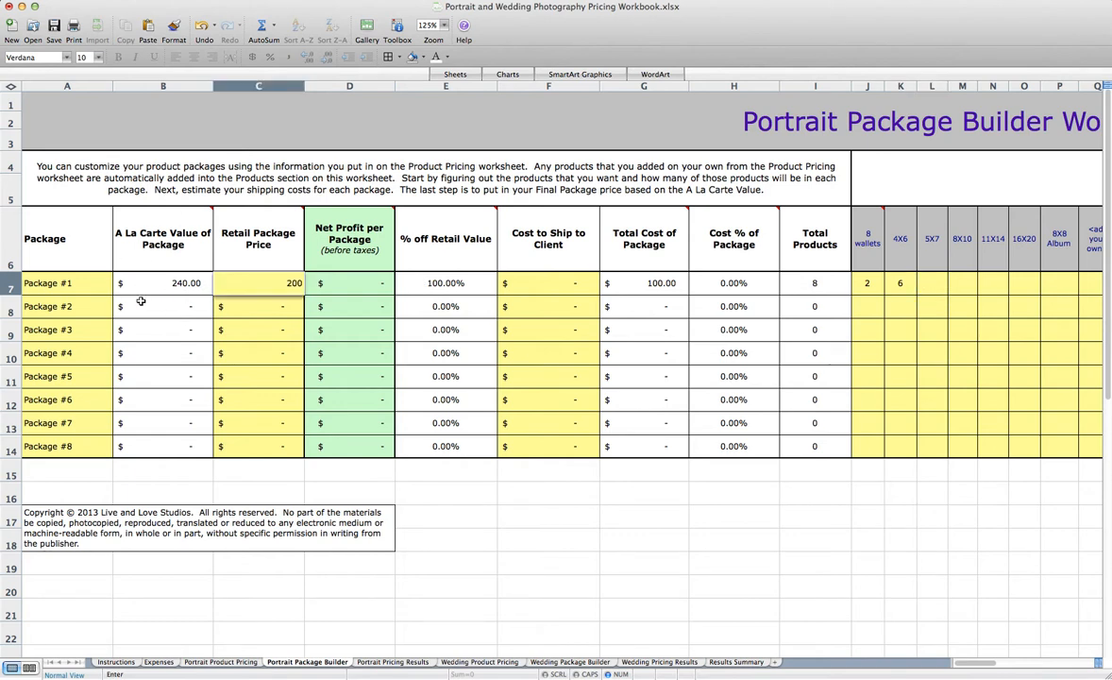
pyautogui.press('Tab')
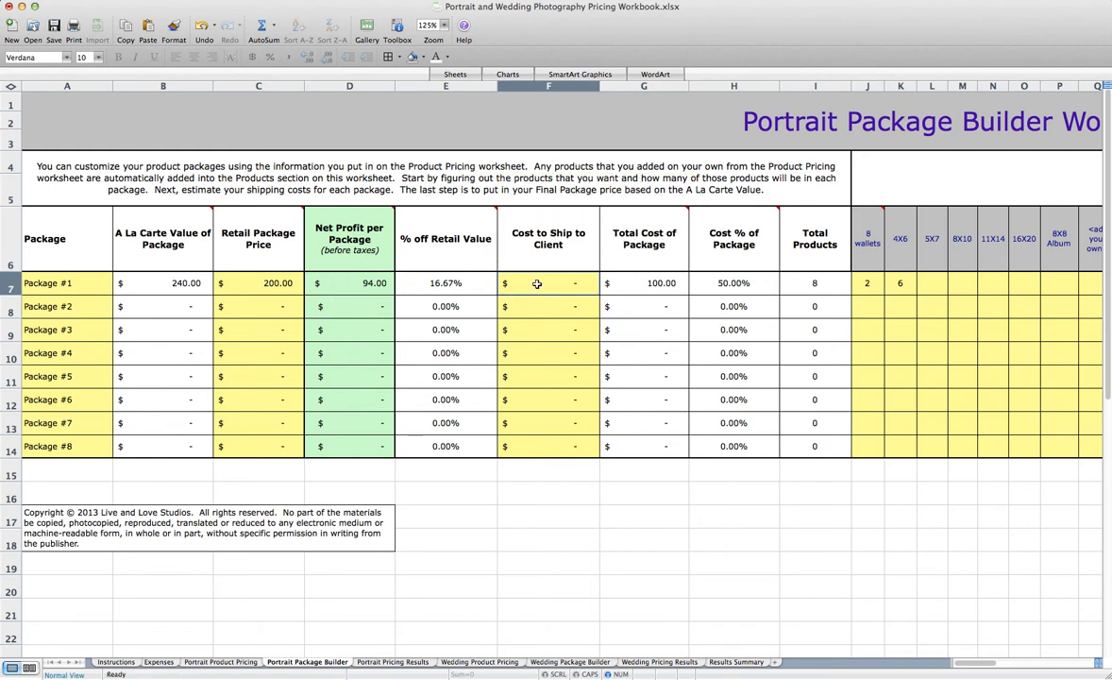
pyautogui.write('10')
pyautogui.press('Tab')
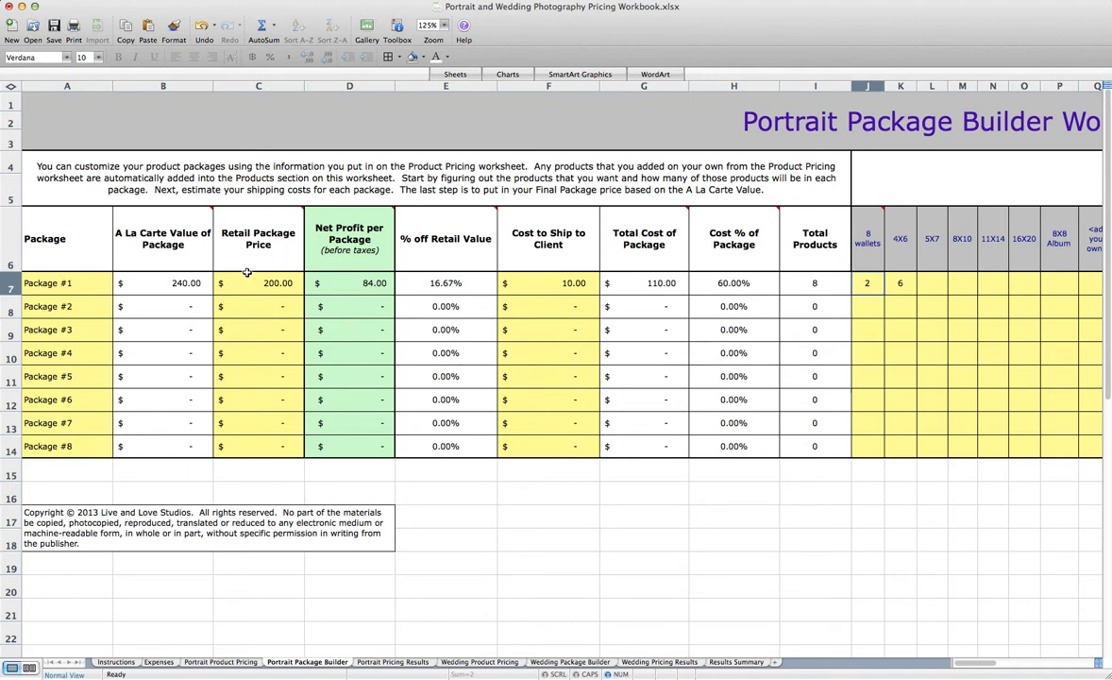
# Fill Package #2 with 1 set of 8 wallets, 6 4X6 prints and 1 8X8 Album
pyautogui.click(873, 307)
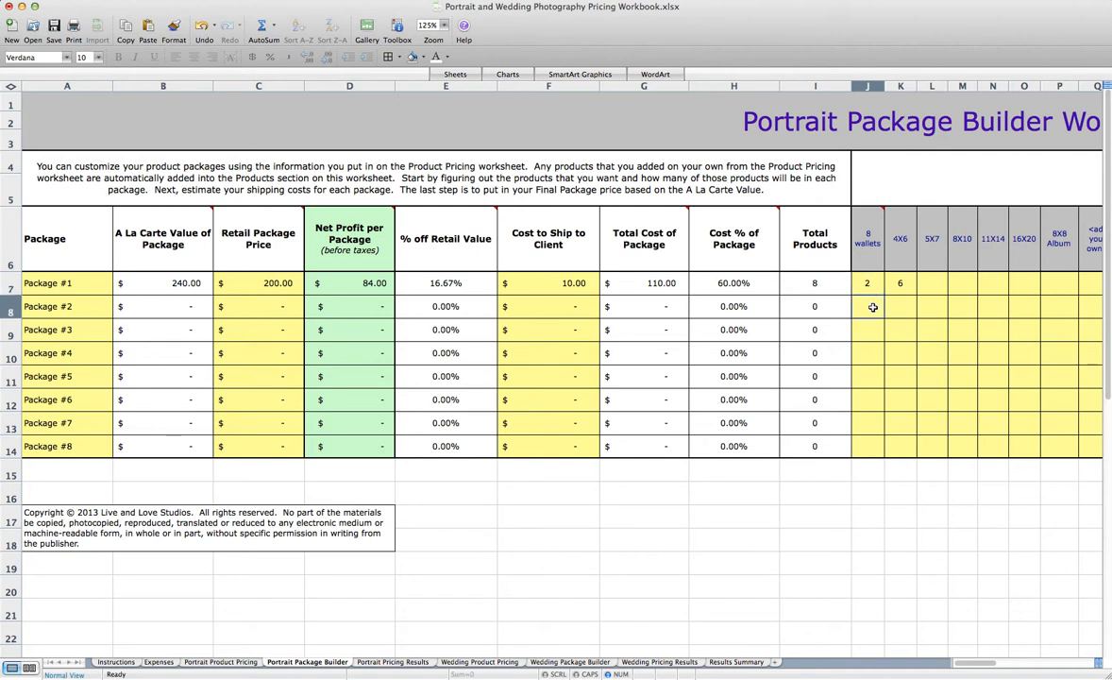
pyautogui.write('1')
pyautogui.press('Tab')
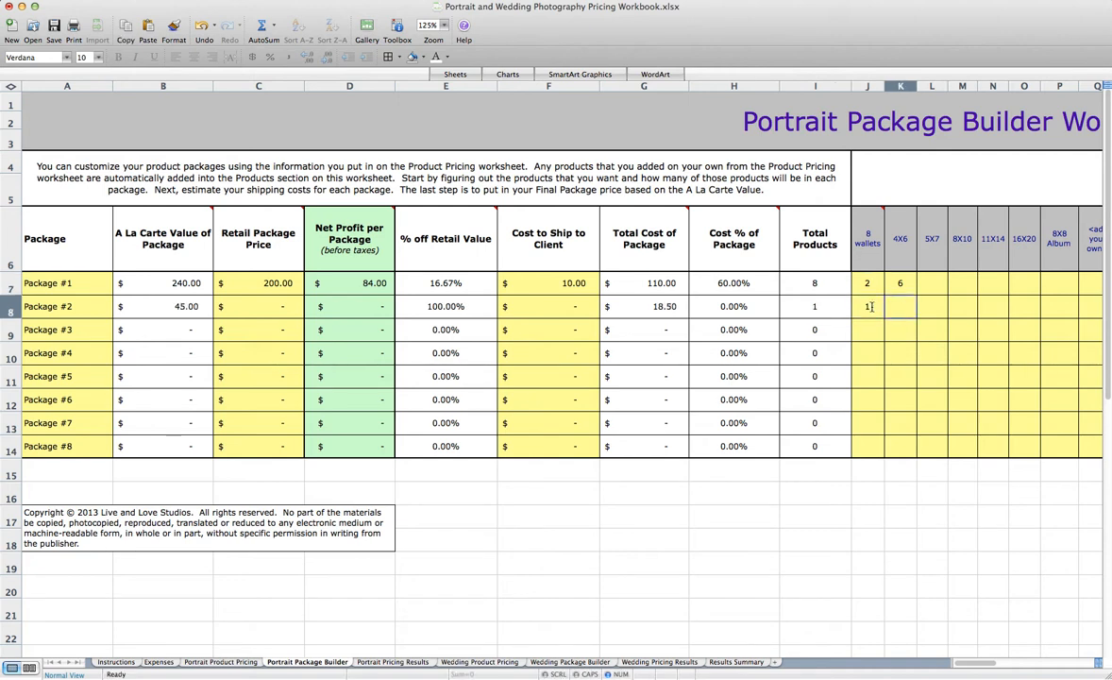
pyautogui.write('6')
pyautogui.press('Tab')
pyautogui.press('Tab')
pyautogui.press('Tab')
pyautogui.press('Tab')
pyautogui.press('Tab')
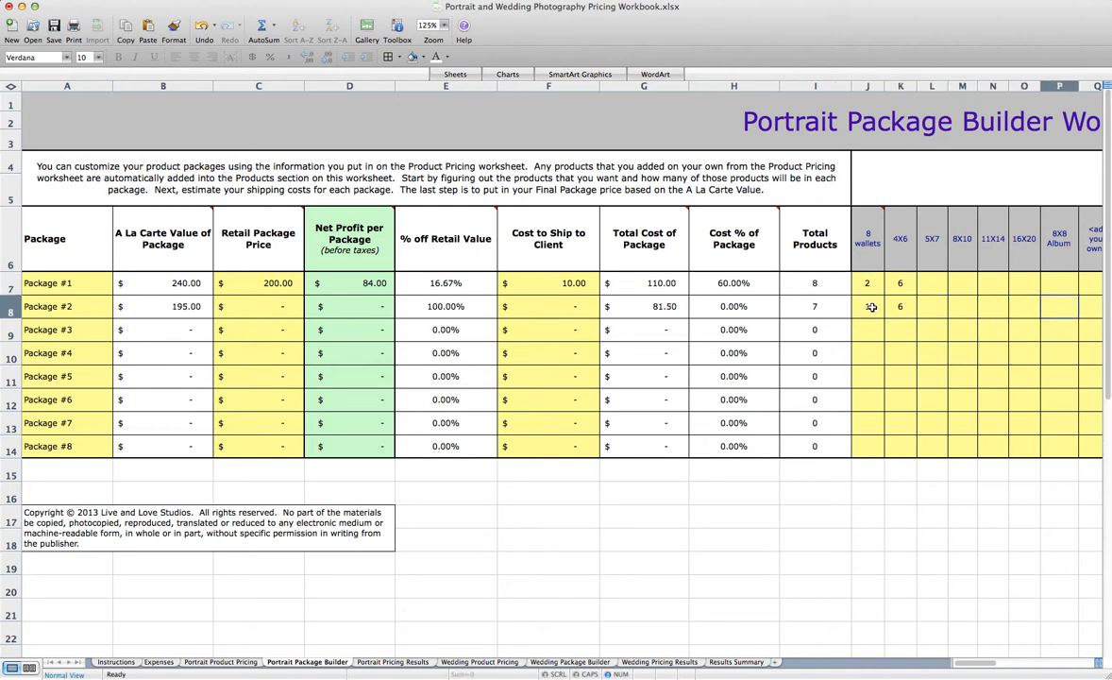
pyautogui.write('1')
pyautogui.press('Tab')
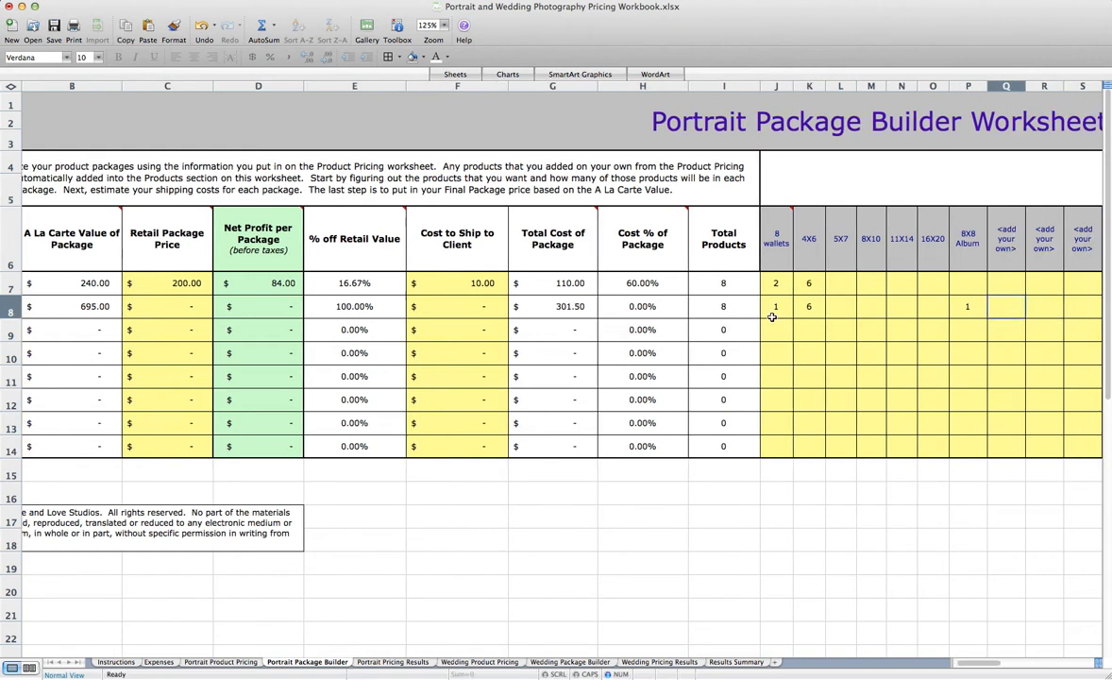
# Set Package #2's Retail Package Price to 525 and its Cost to Ship to Client to 10
pyautogui.hscroll(-2, 772, 312)
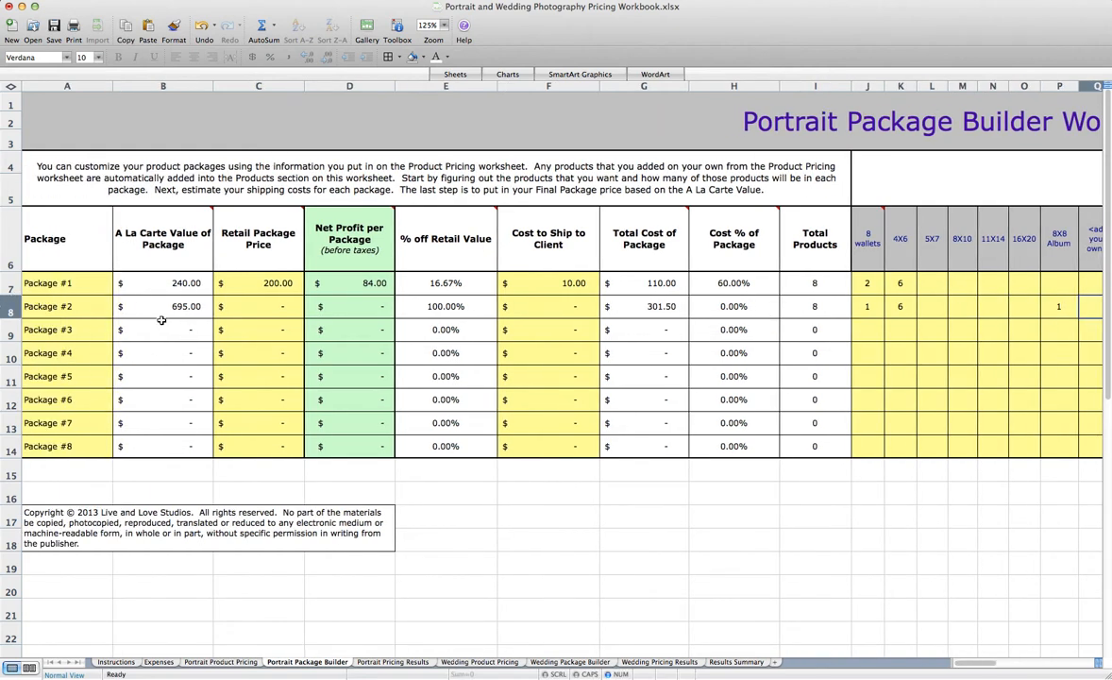
pyautogui.click(227, 280)
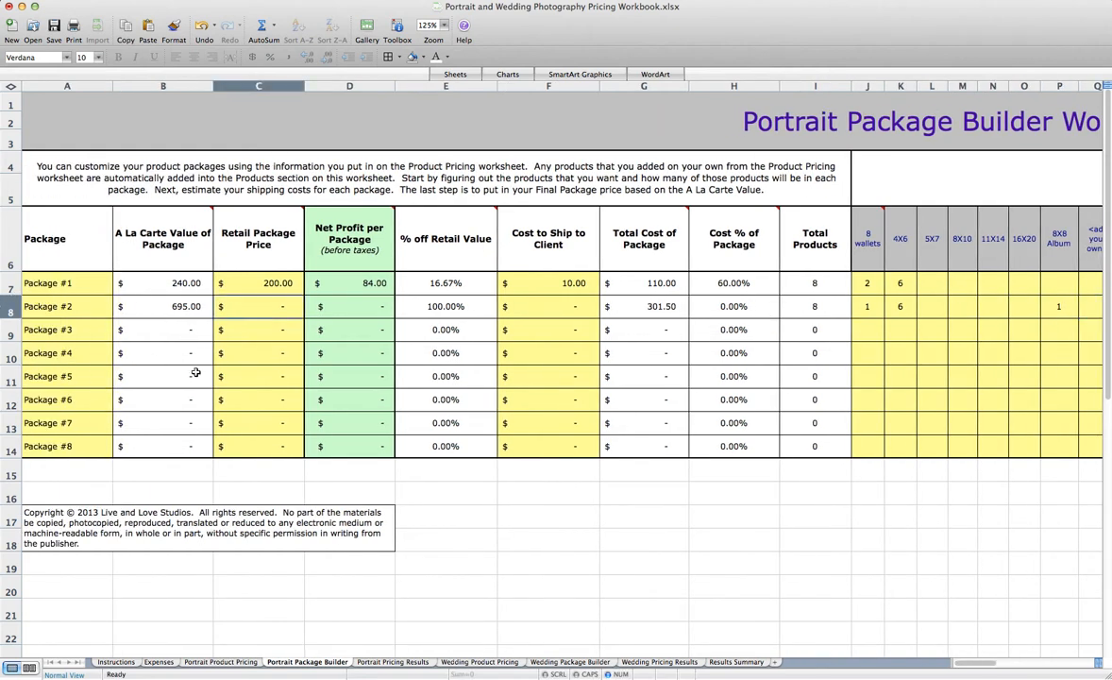
pyautogui.write('525')
pyautogui.press('Tab')
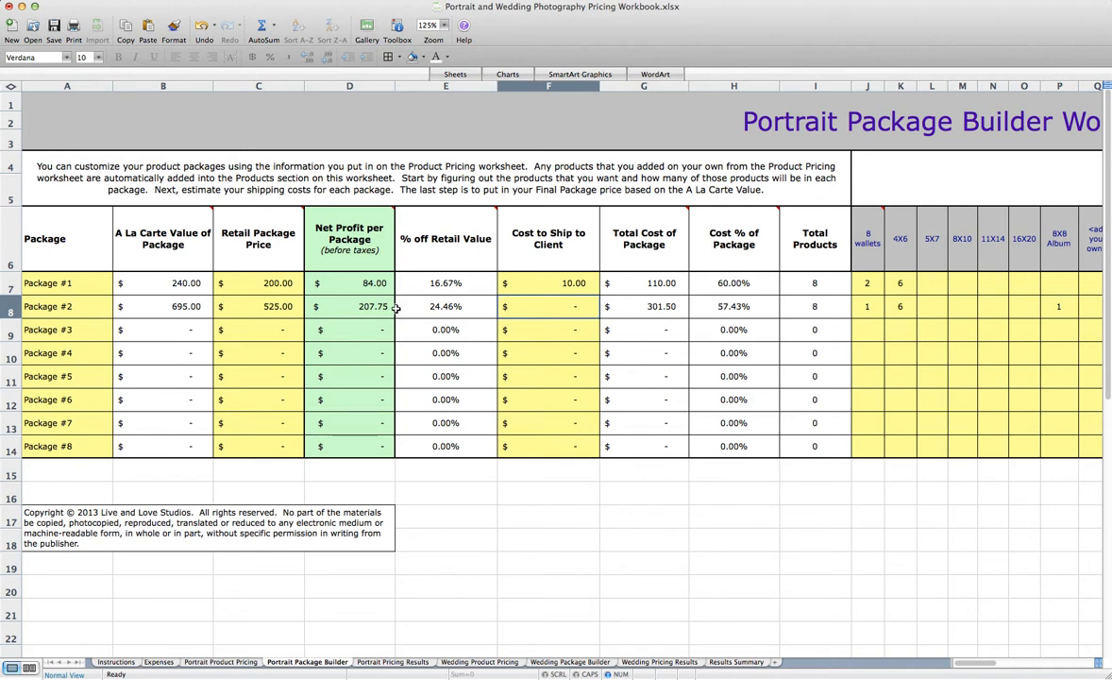
pyautogui.write('10')
pyautogui.press('Return')
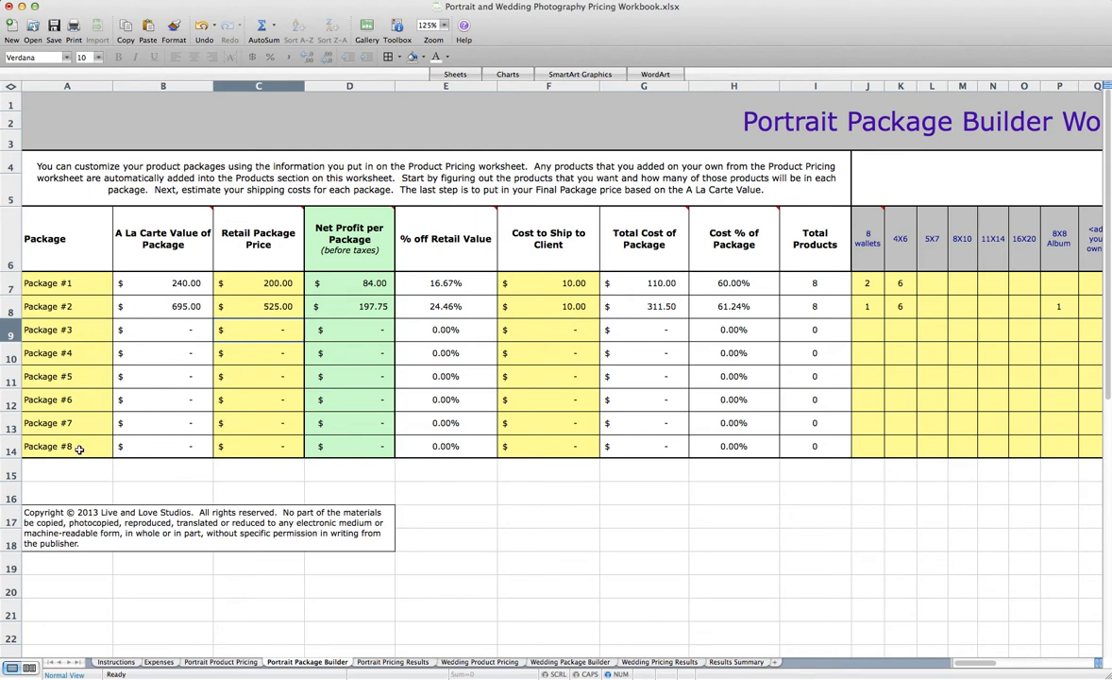
pyautogui.click(277, 333)
# On the Portrait Pricing Results worksheet, enter a Session Fee of 150 and a Minimum Order Amount of 250
pyautogui.click(383, 663)
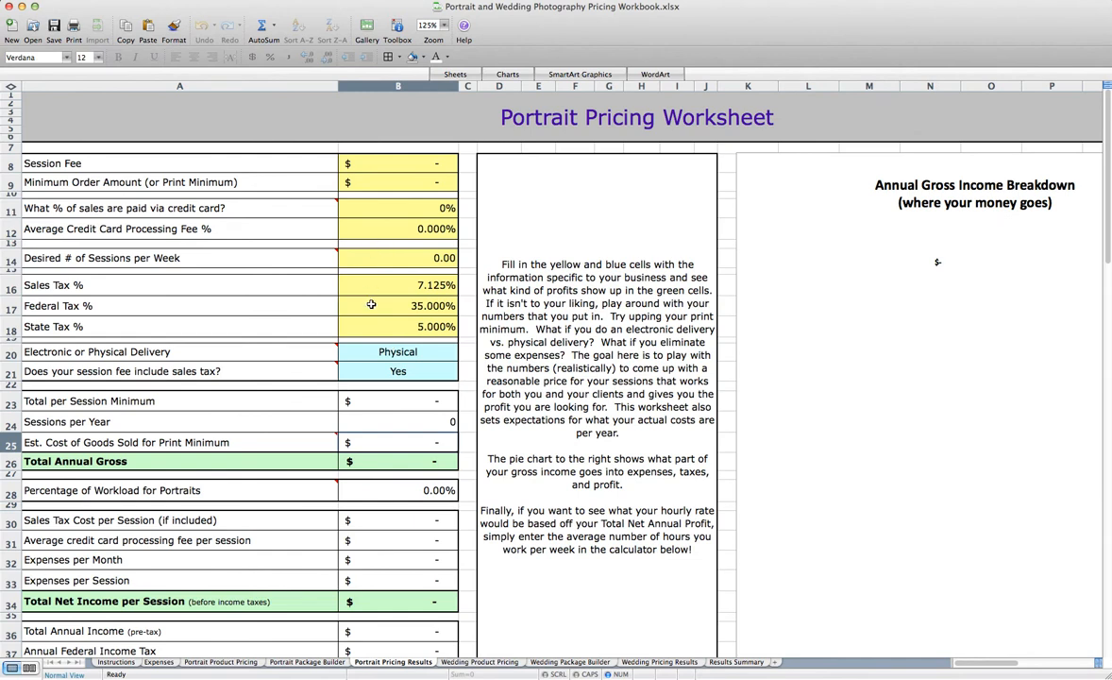
pyautogui.click(391, 165)
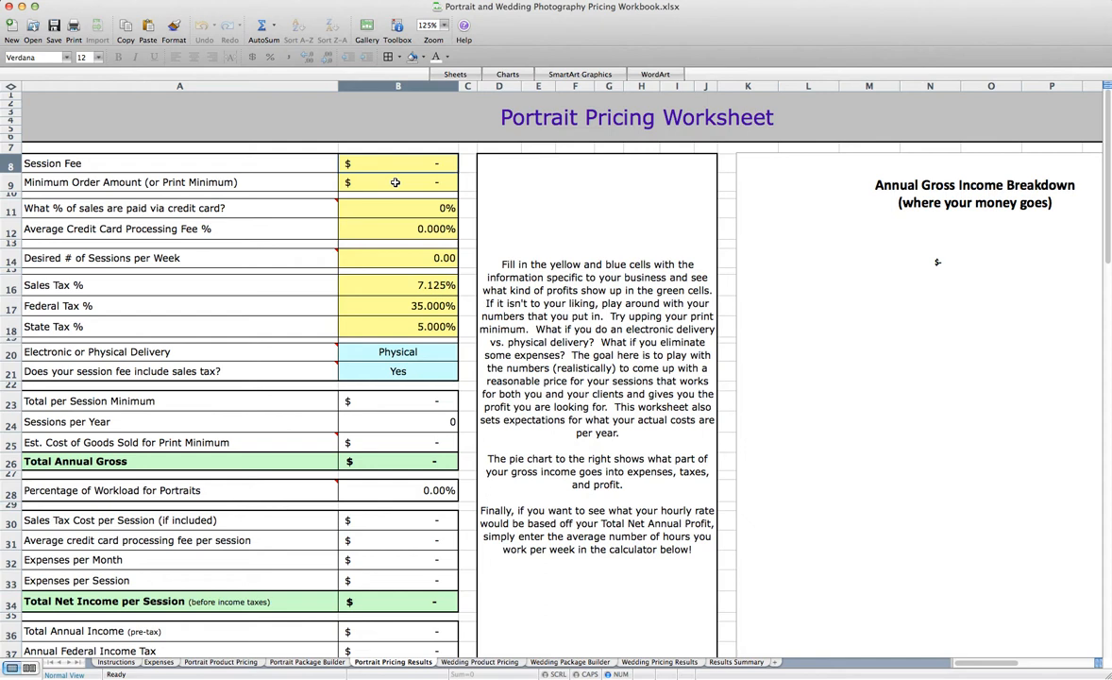
pyautogui.write('150')
pyautogui.press('Return')
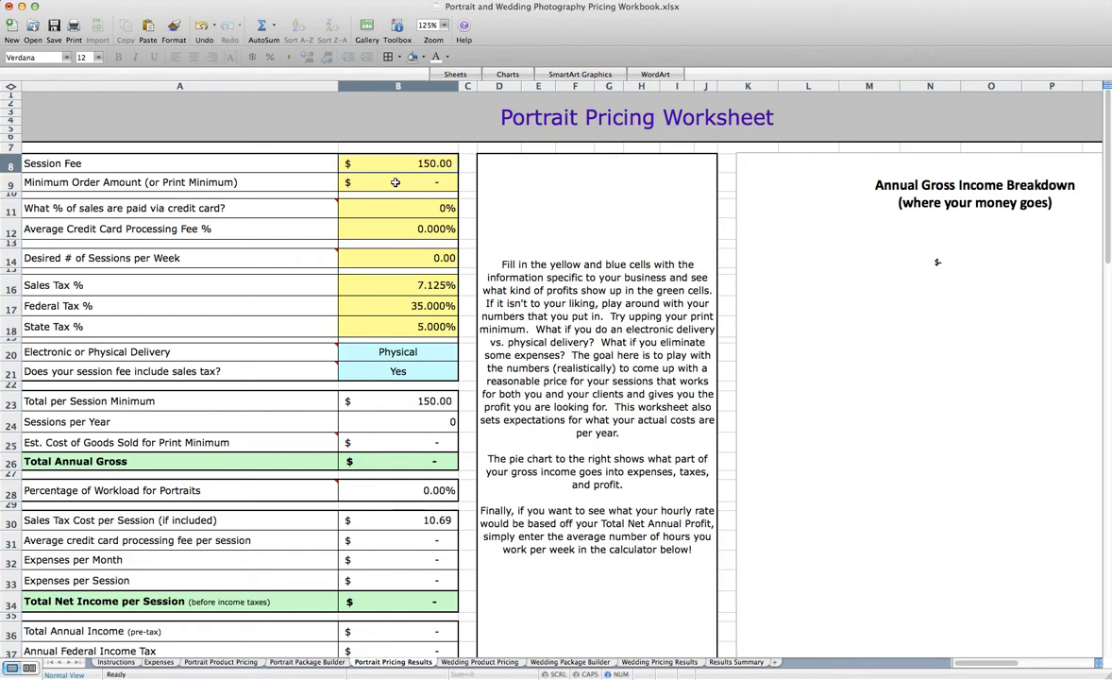
pyautogui.write('250')
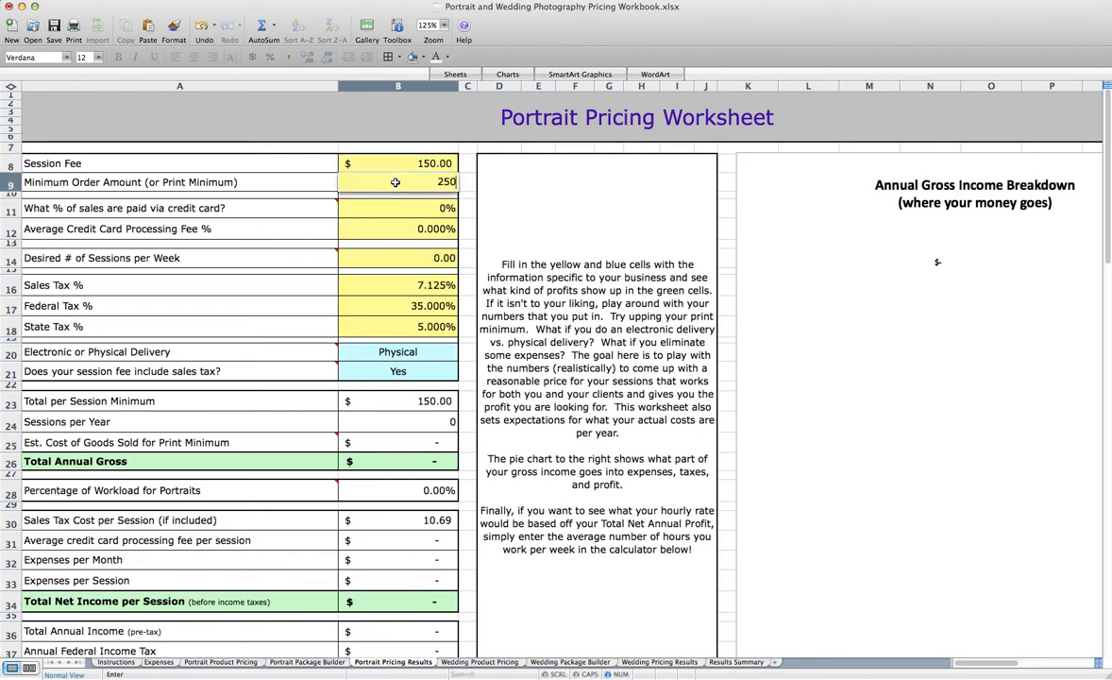
pyautogui.press('Return')
# Set the share of sales paid via credit card to 75% and the Average Credit Card Processing Fee to 3%
pyautogui.click(394, 208)
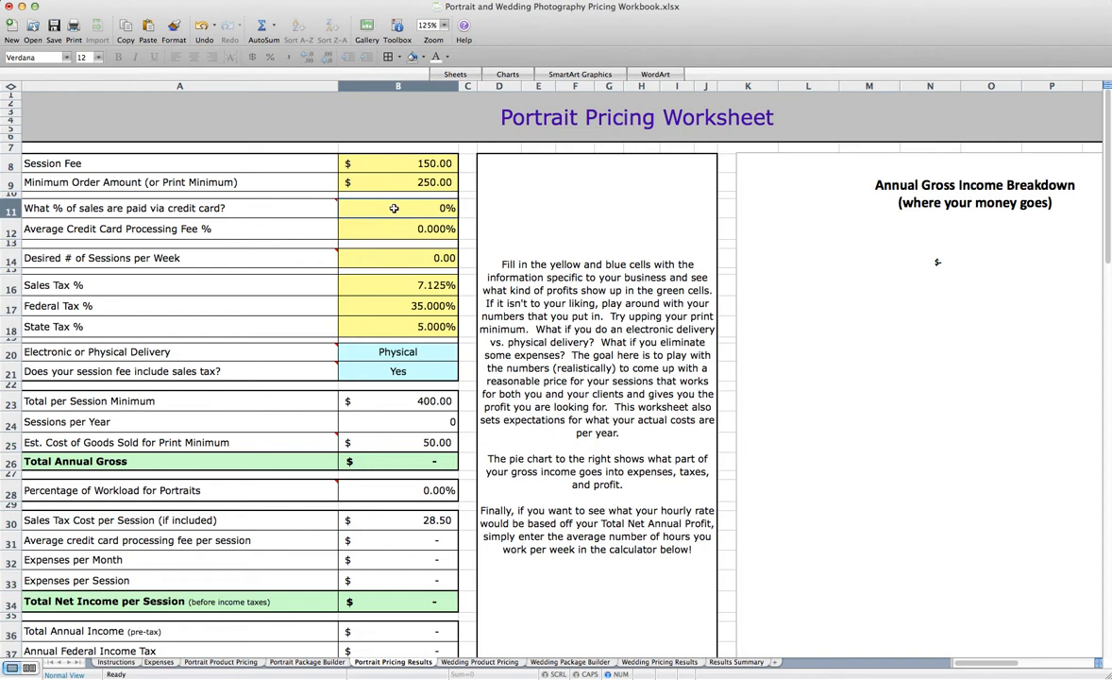
pyautogui.write('75')
pyautogui.press('Return')
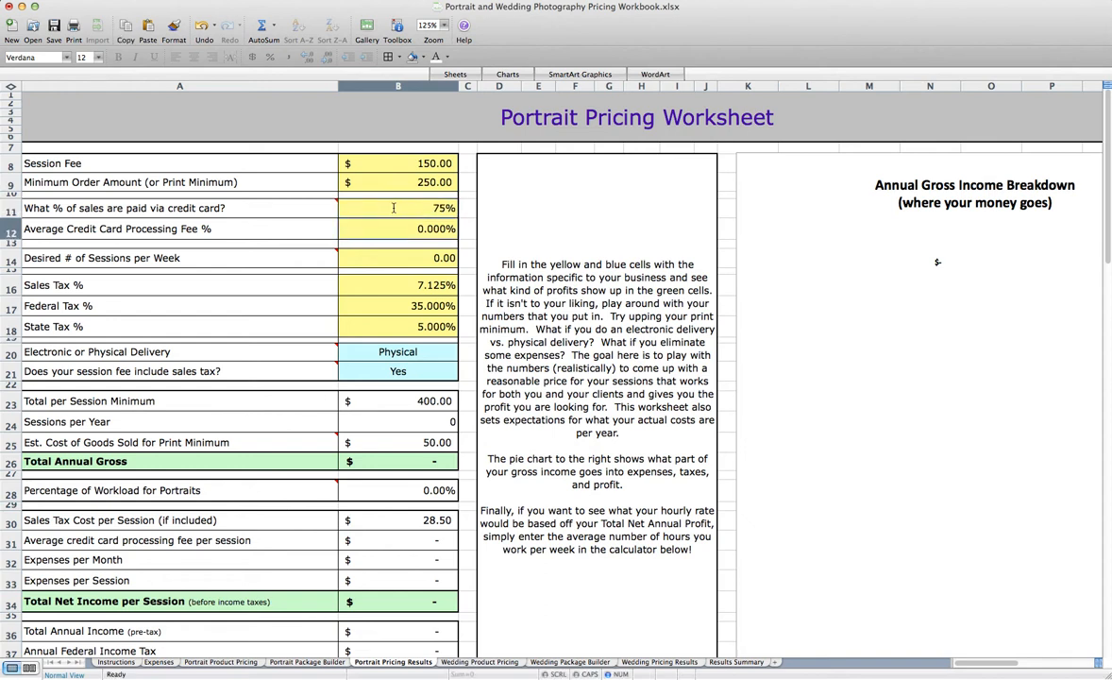
pyautogui.write('3')
pyautogui.press('Return')
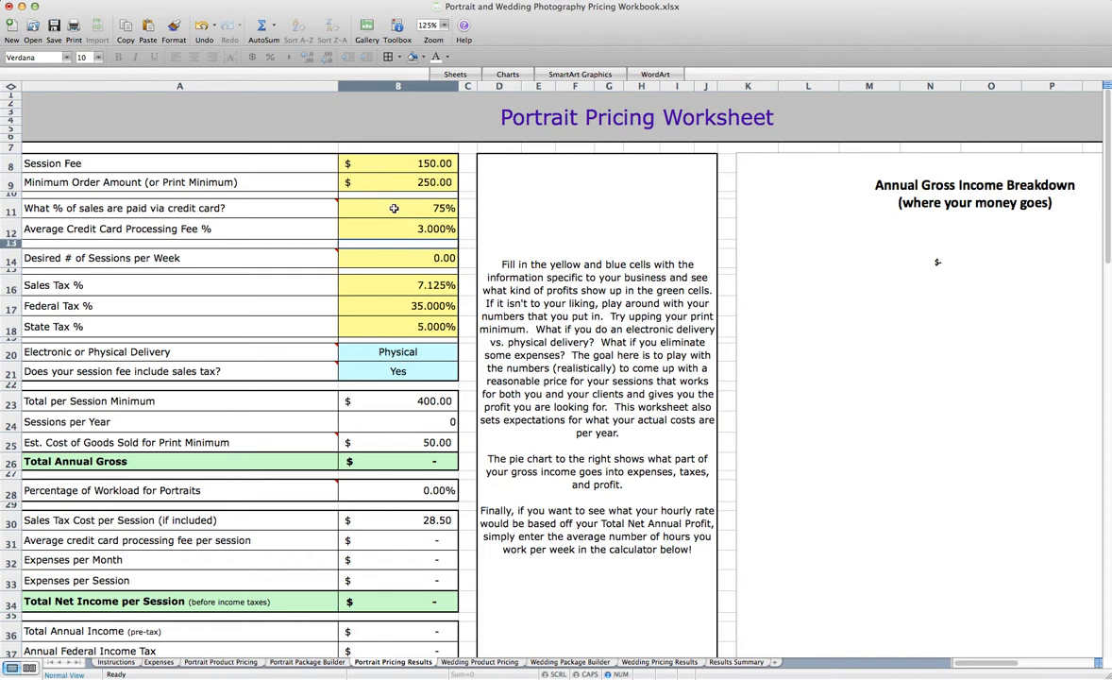
# Set the Desired # of Sessions per Week to 1.5 and review the Annual Gross Income Breakdown chart with its legend
pyautogui.click(383, 258)
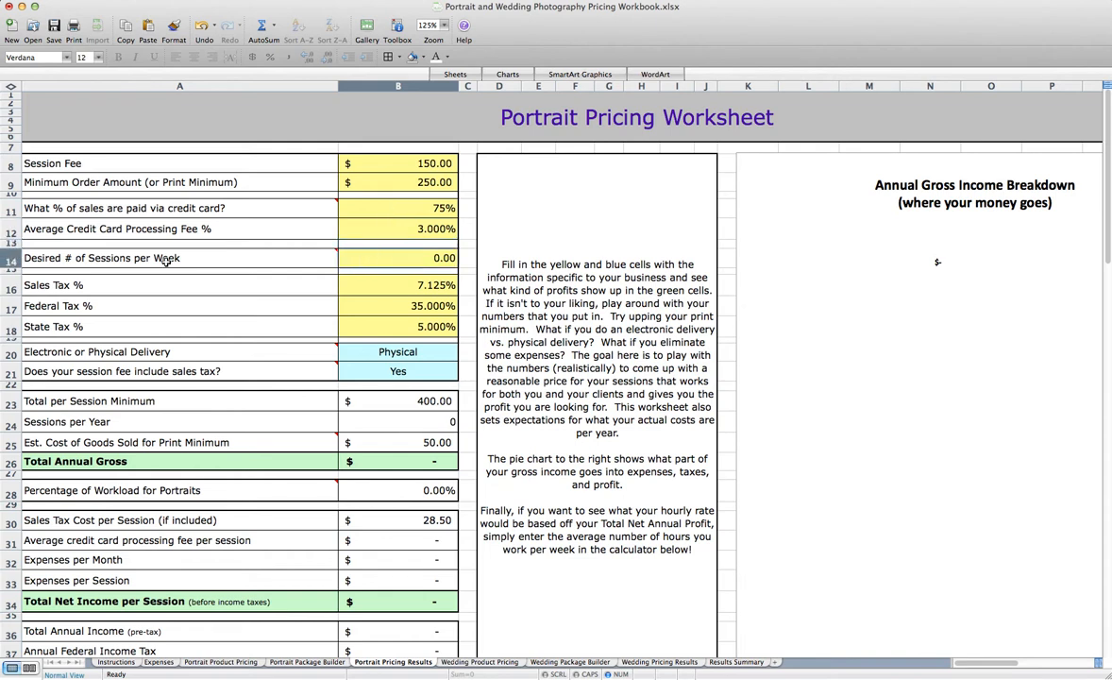
pyautogui.moveTo(69, 263)
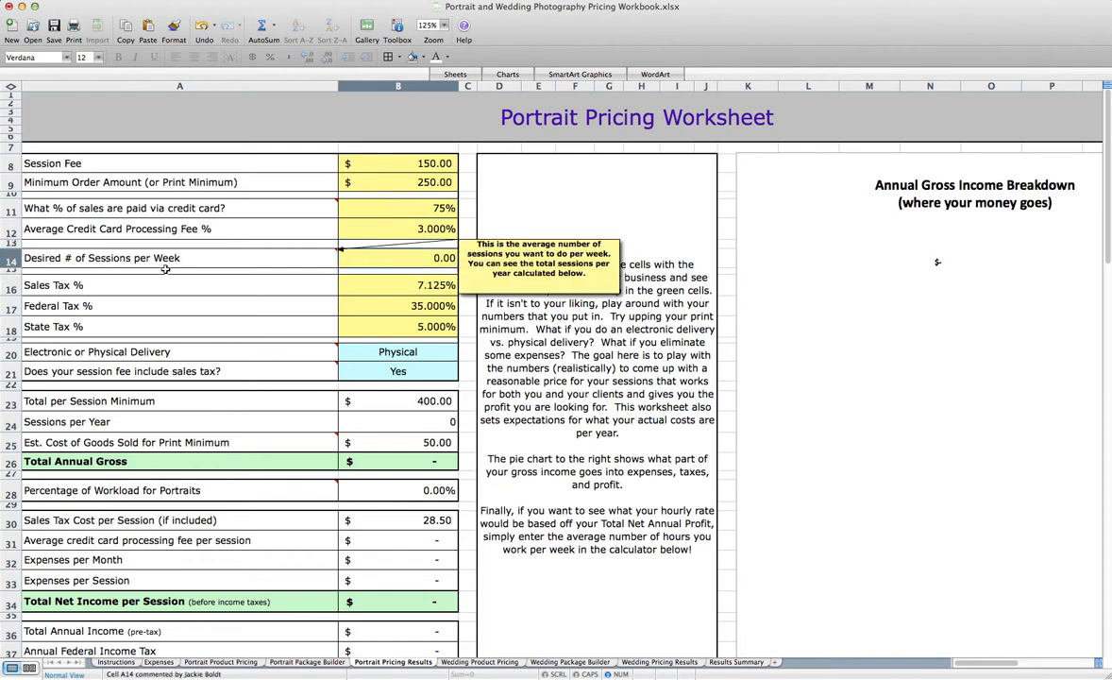
pyautogui.write('1.5')
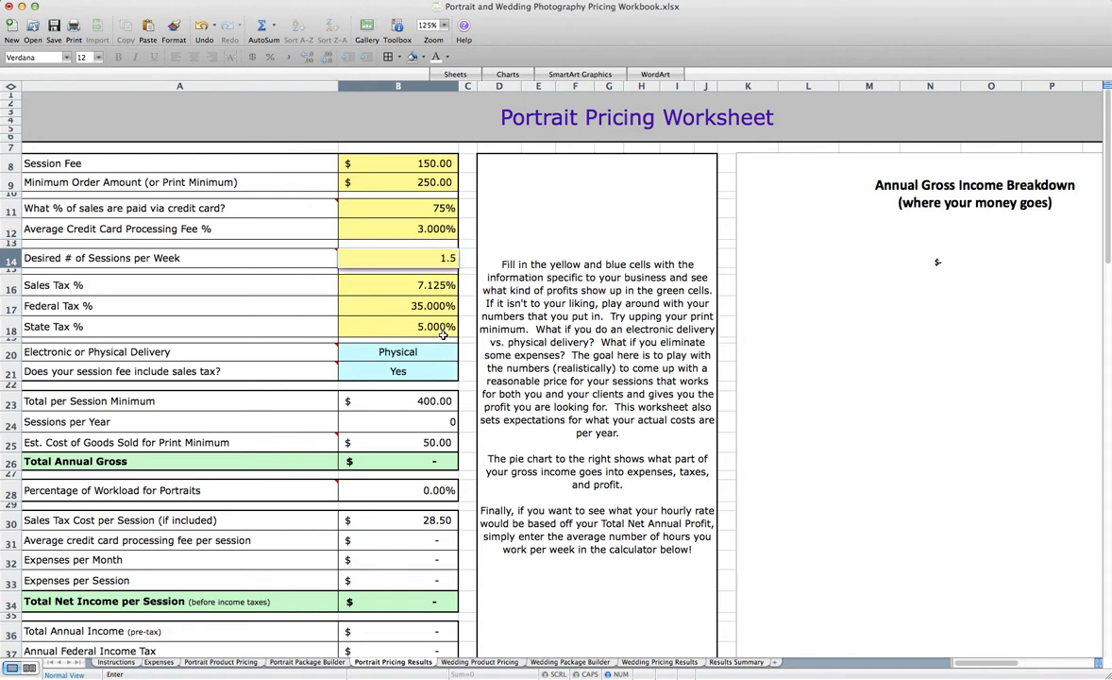
pyautogui.press('Return')
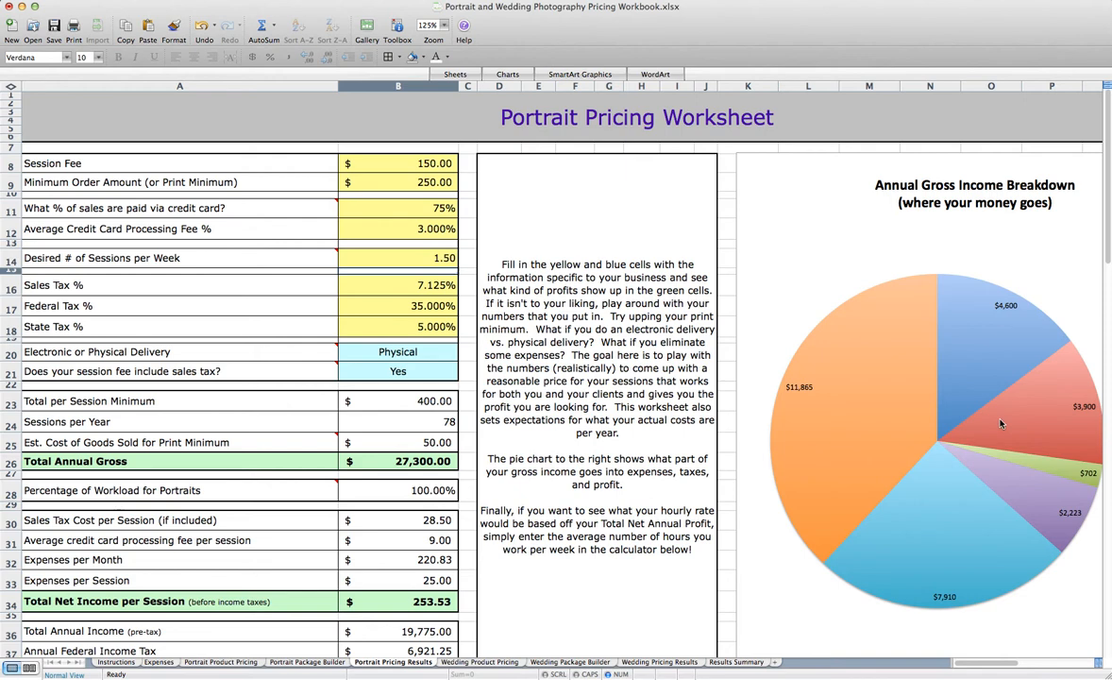
pyautogui.hscroll(5, 1002, 424)
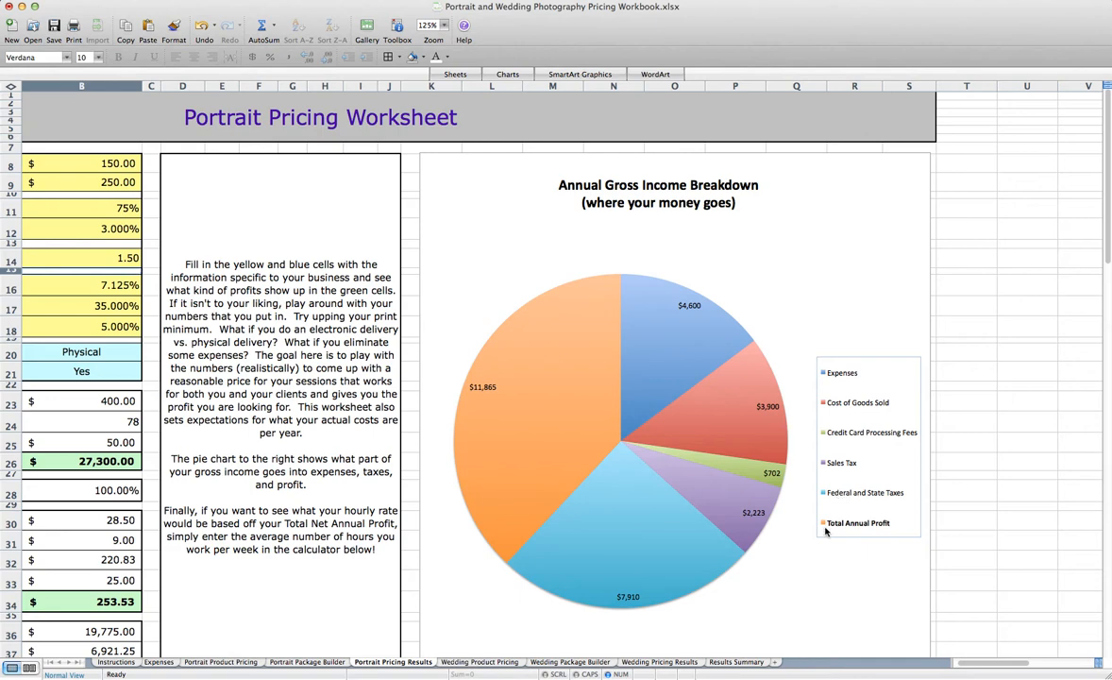
pyautogui.hscroll(-5, 605, 450)
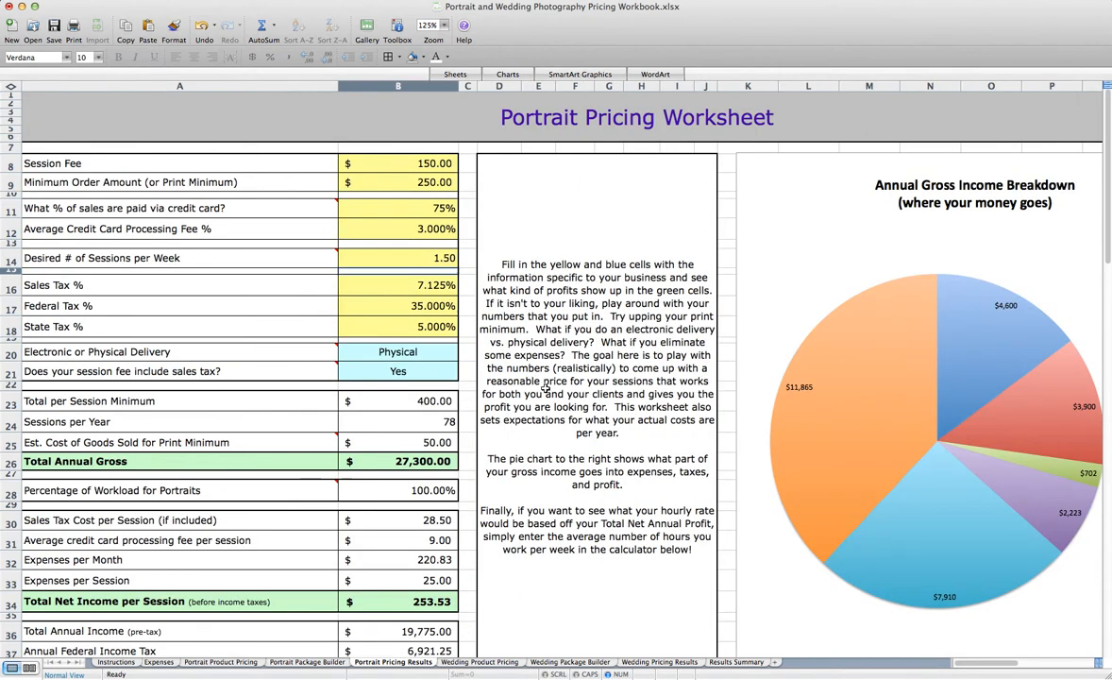
# Try No as the answer to whether the session fee includes sales tax, and switch it back to Yes
pyautogui.click(415, 283)
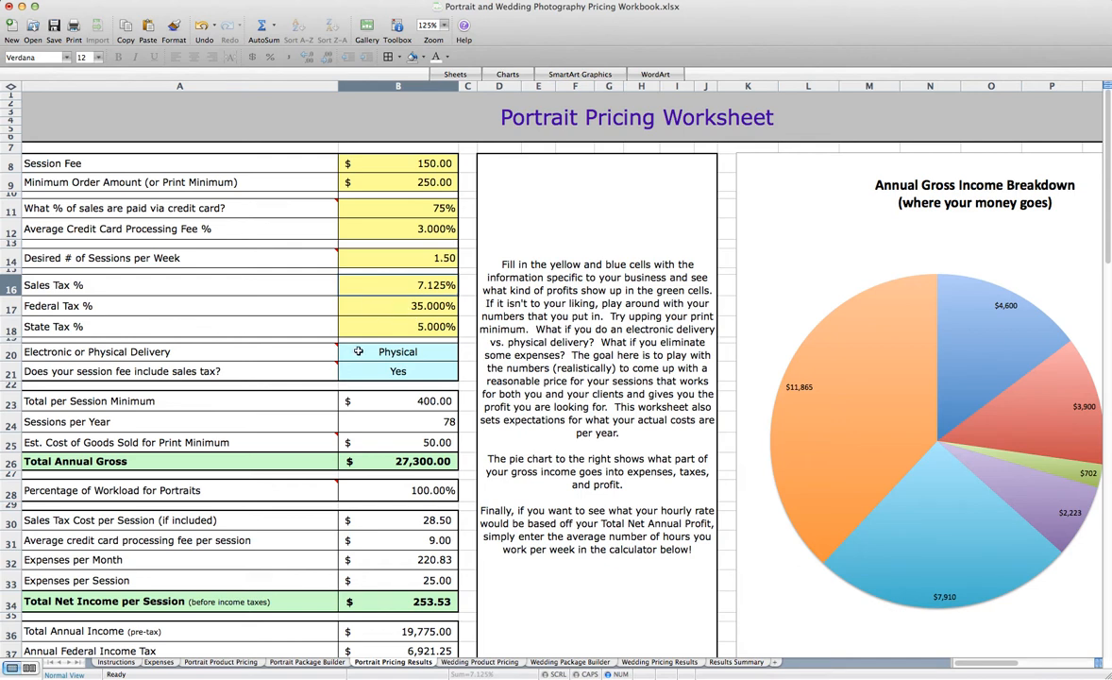
pyautogui.click(399, 354)
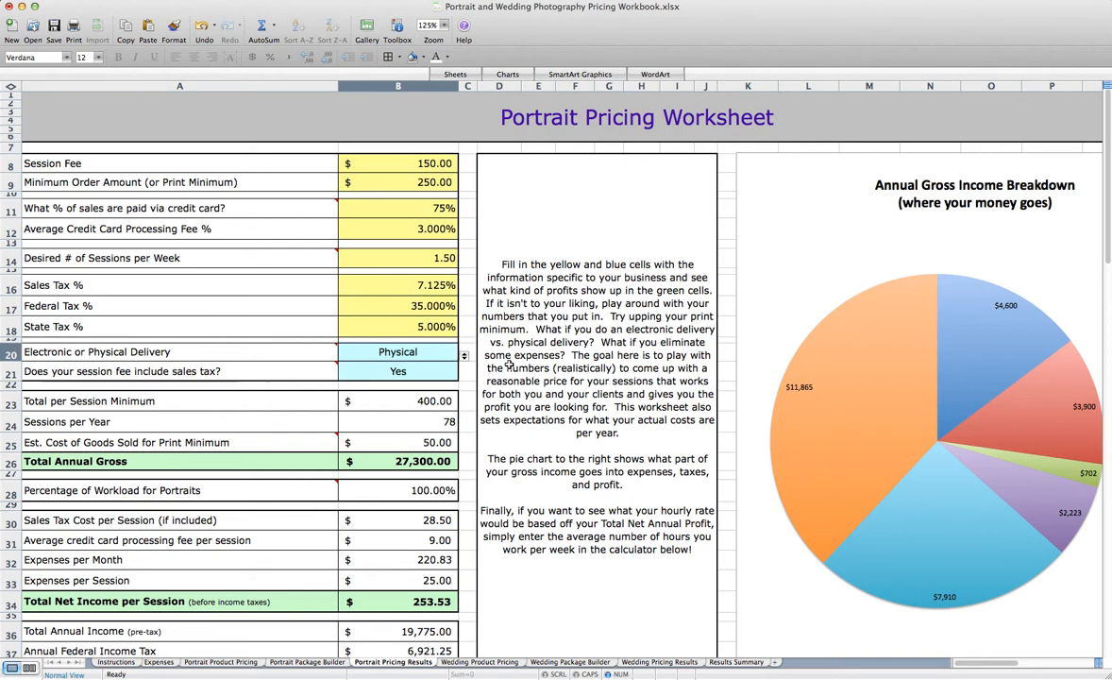
pyautogui.click(464, 355)
pyautogui.click(459, 369)
pyautogui.click(449, 370)
pyautogui.click(462, 376)
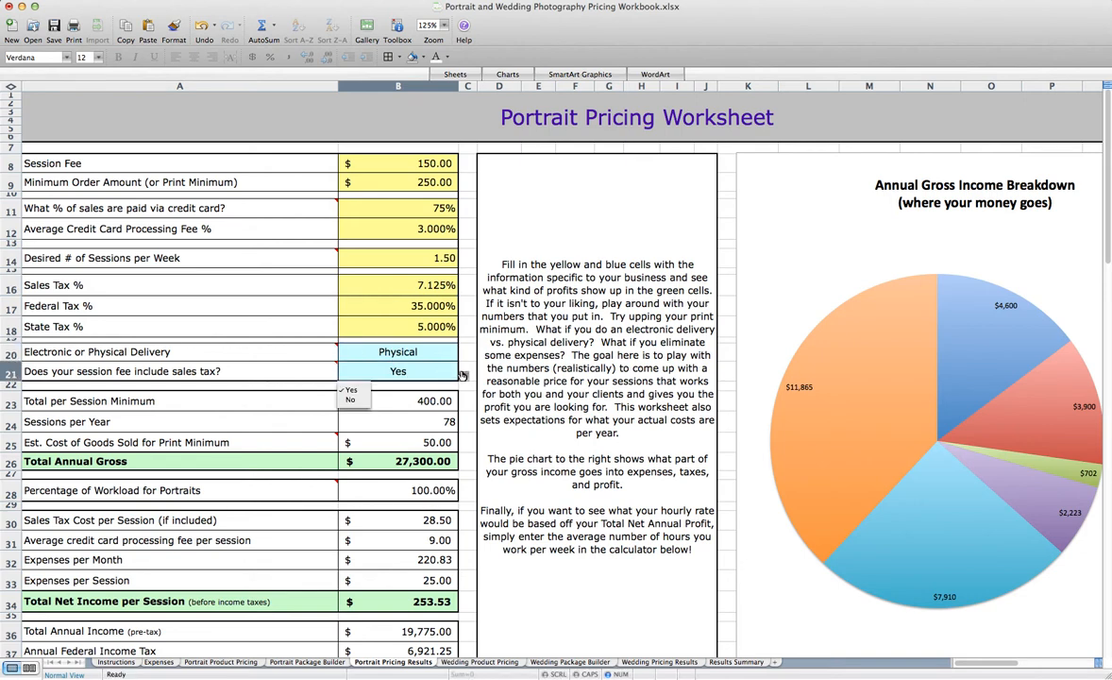
pyautogui.click(350, 399)
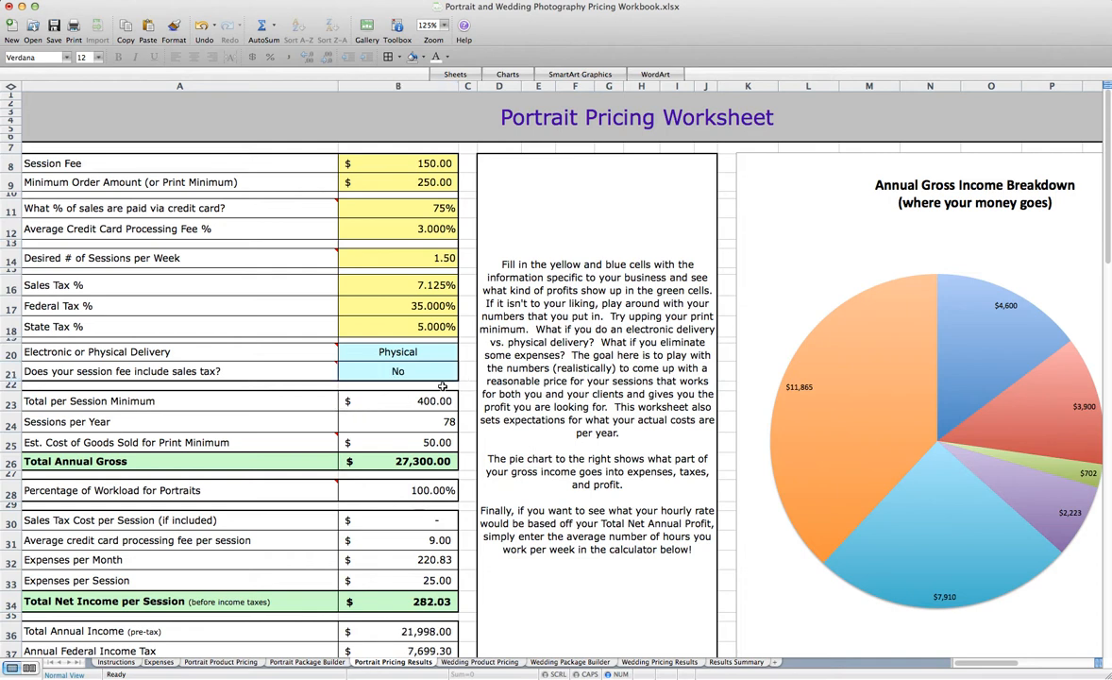
pyautogui.click(463, 376)
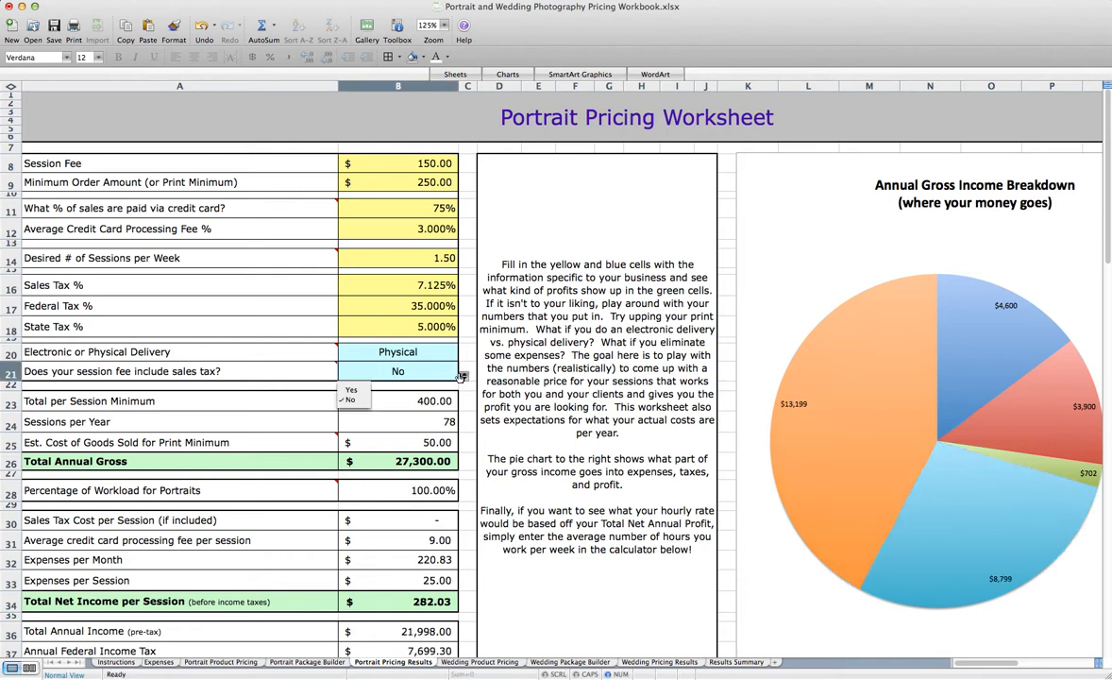
pyautogui.click(351, 389)
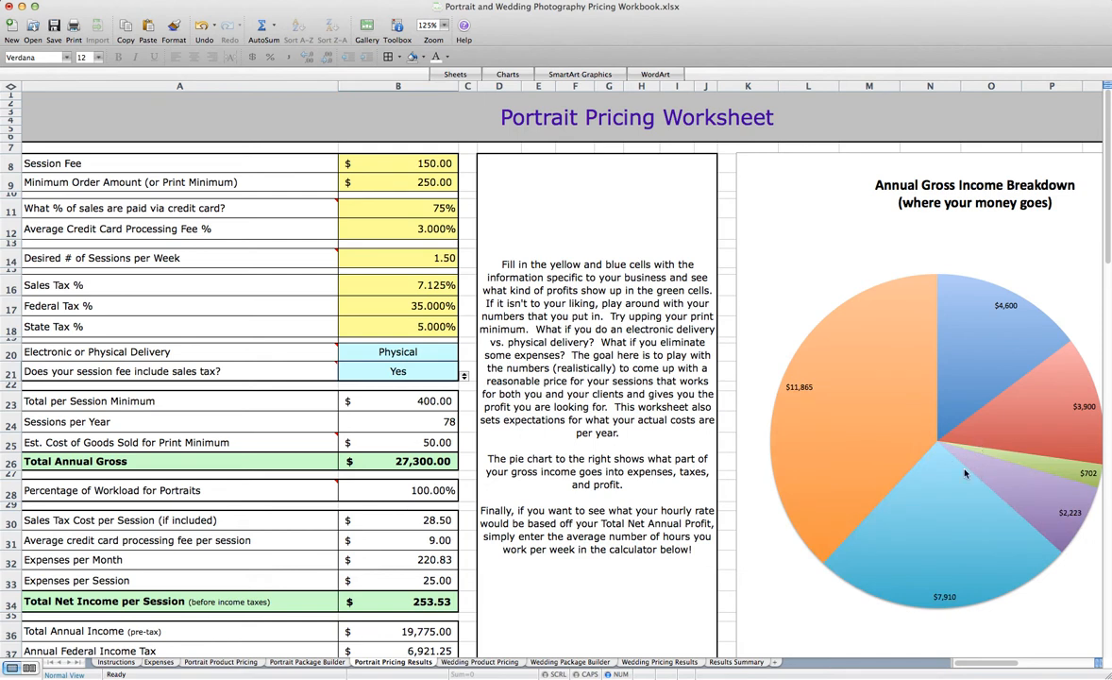
# Examine the calculated rows from Total per Session Minimum and Percentage of Workload for Portraits through the per-session tax, card fee and expense costs
pyautogui.click(421, 399)
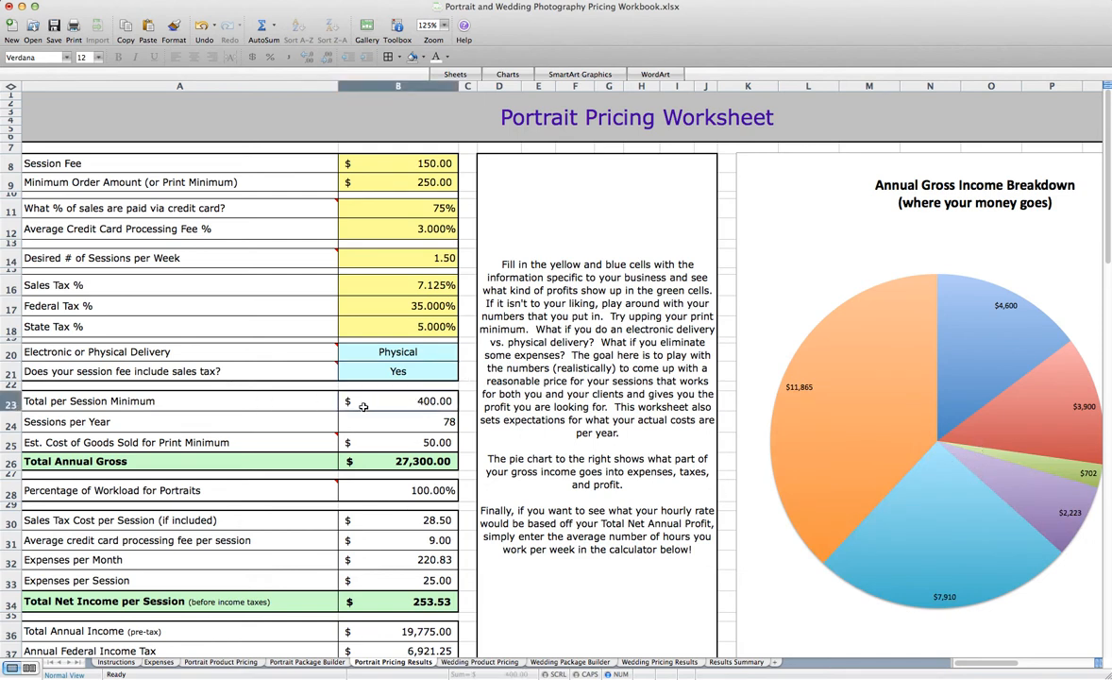
pyautogui.scroll(-1, 364, 407)
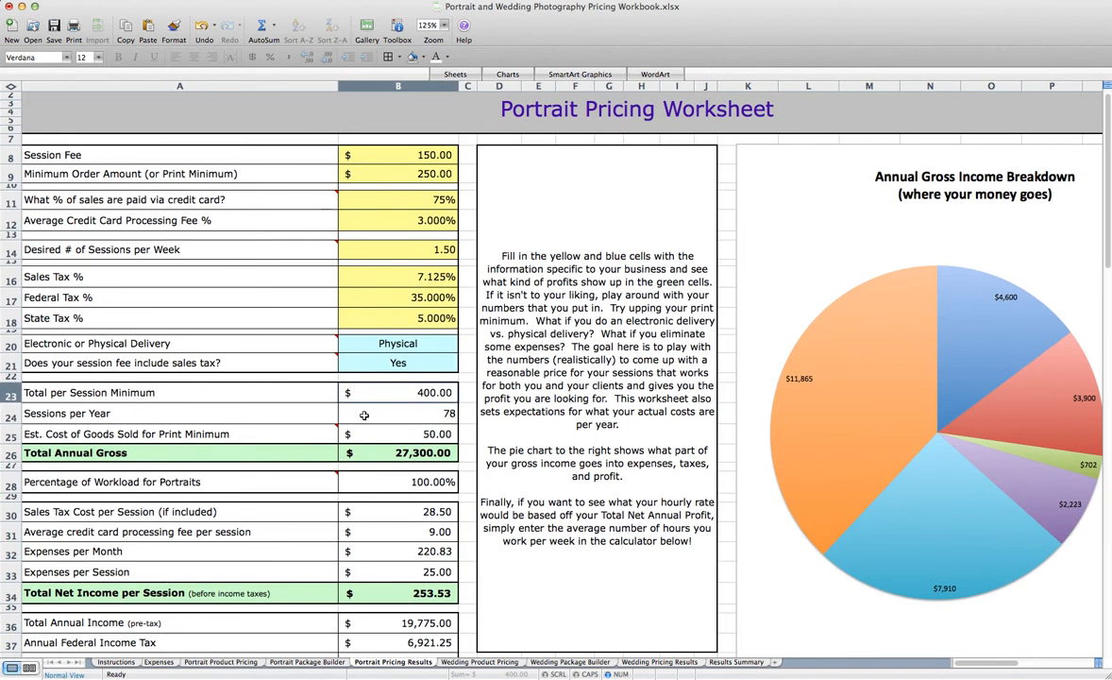
pyautogui.scroll(-1, 370, 416)
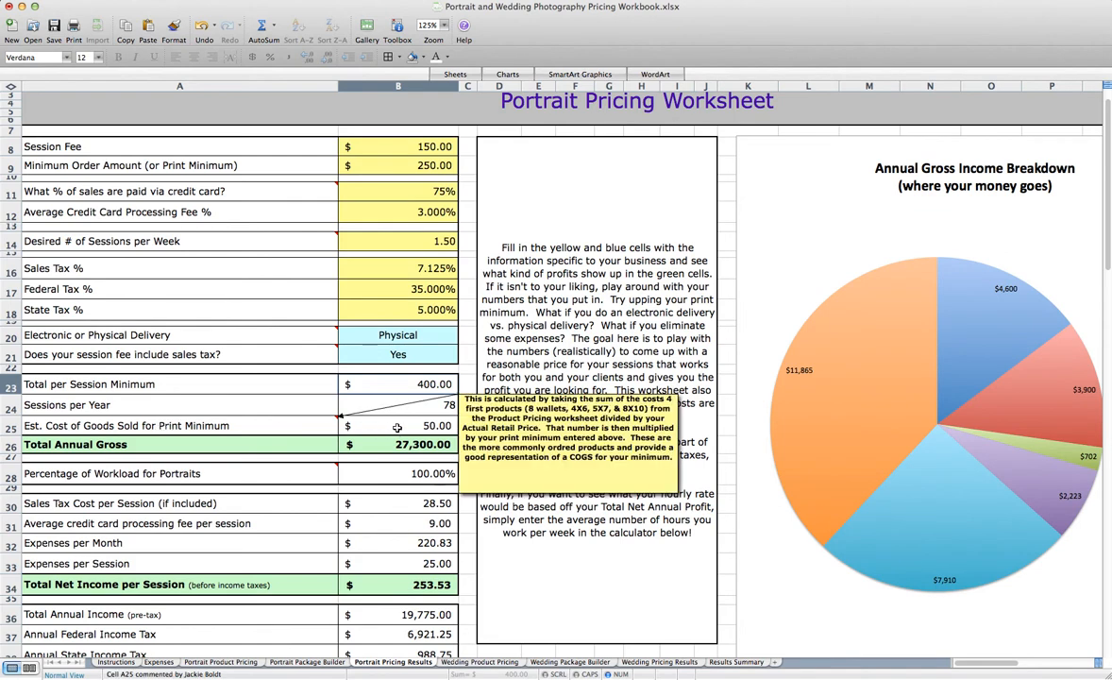
pyautogui.scroll(-1, 409, 428)
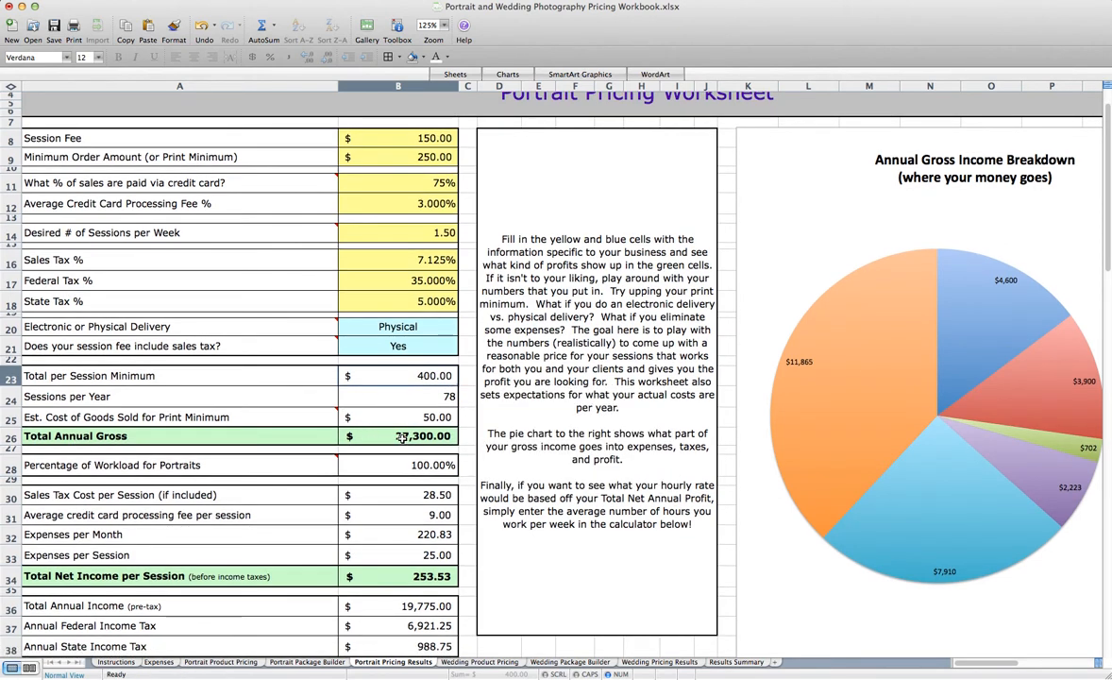
pyautogui.scroll(-1, 402, 437)
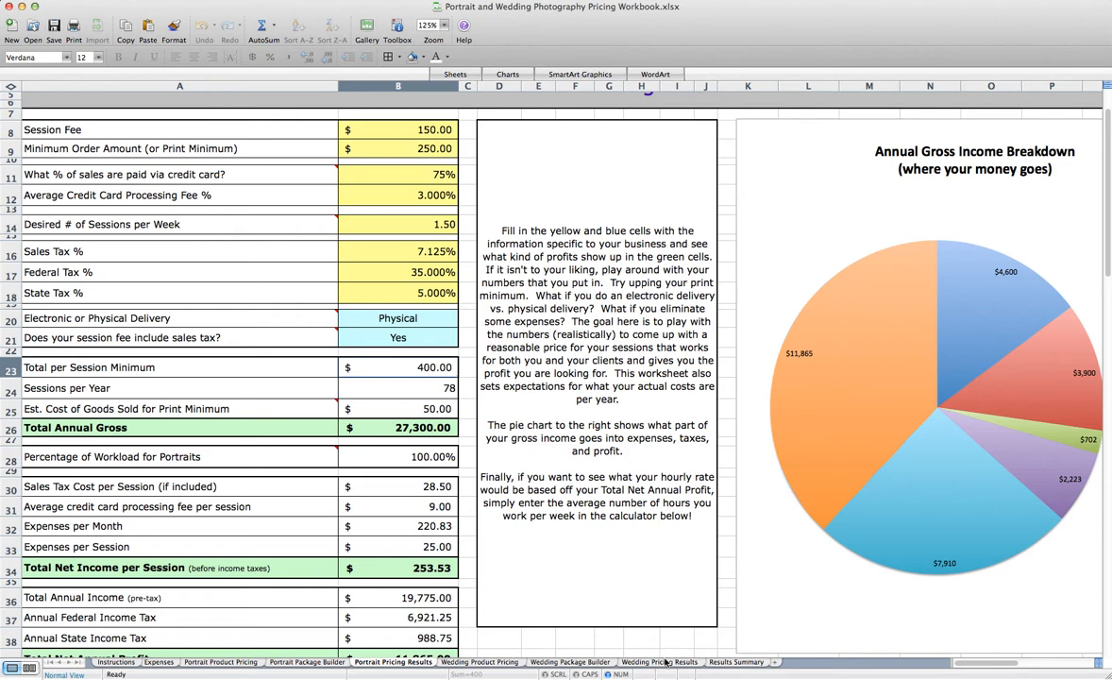
pyautogui.click(414, 458)
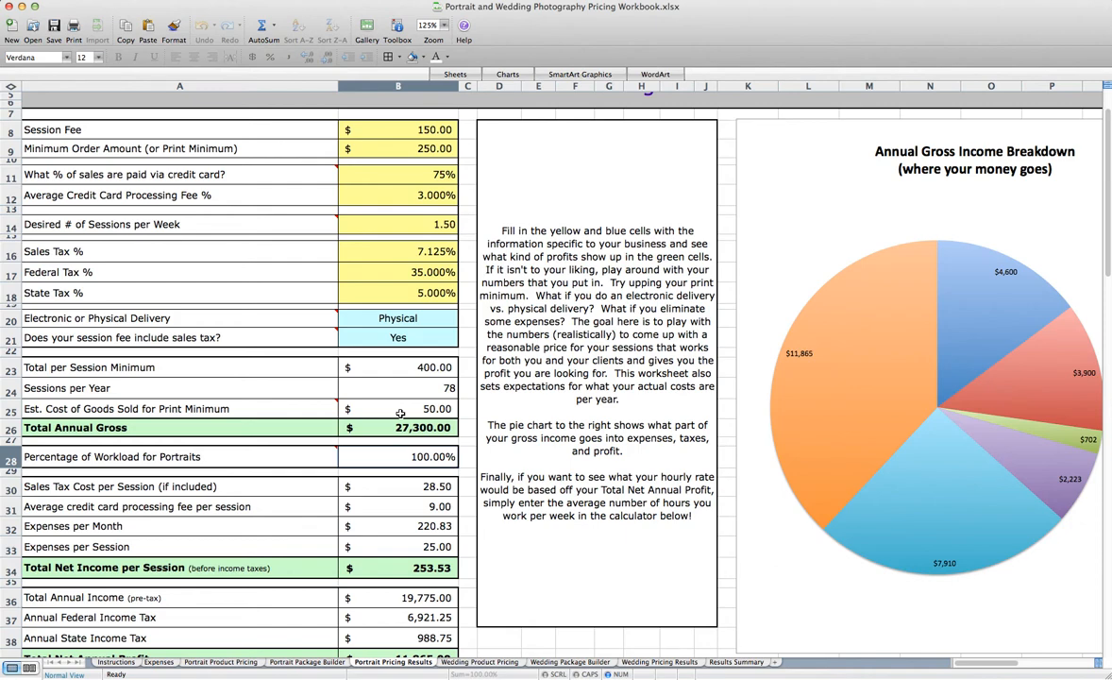
pyautogui.hscroll(6, 400, 413)
pyautogui.hscroll(-6, 396, 413)
pyautogui.hscroll(6, 383, 236)
pyautogui.hscroll(-6, 321, 280)
pyautogui.scroll(-1, 340, 368)
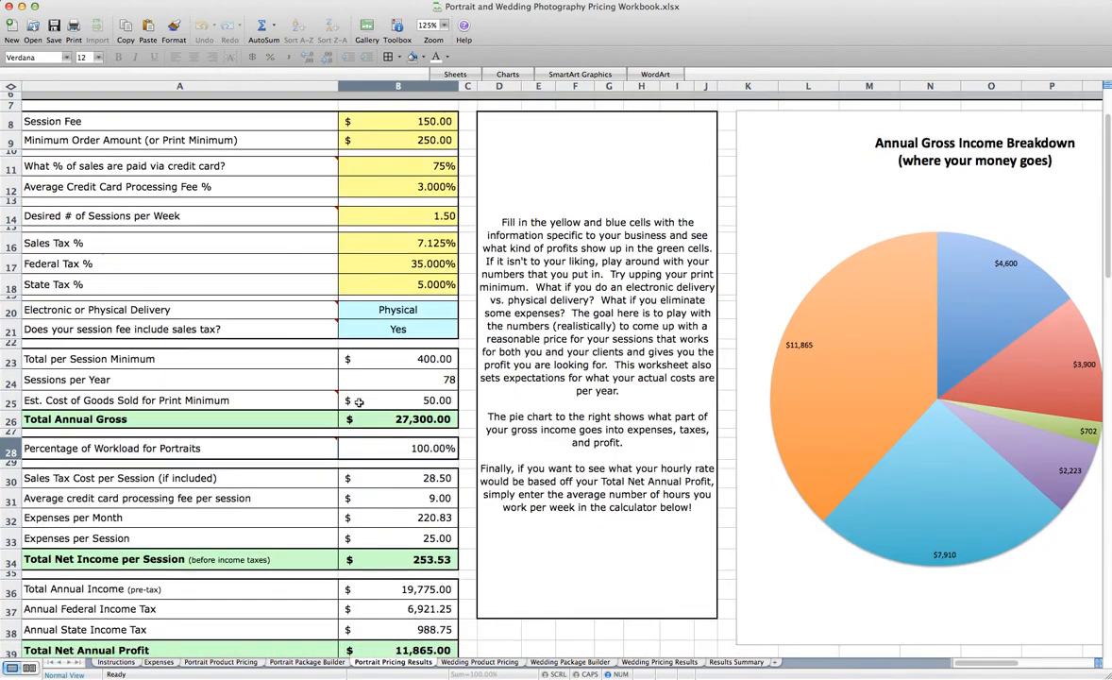
pyautogui.scroll(-3, 358, 402)
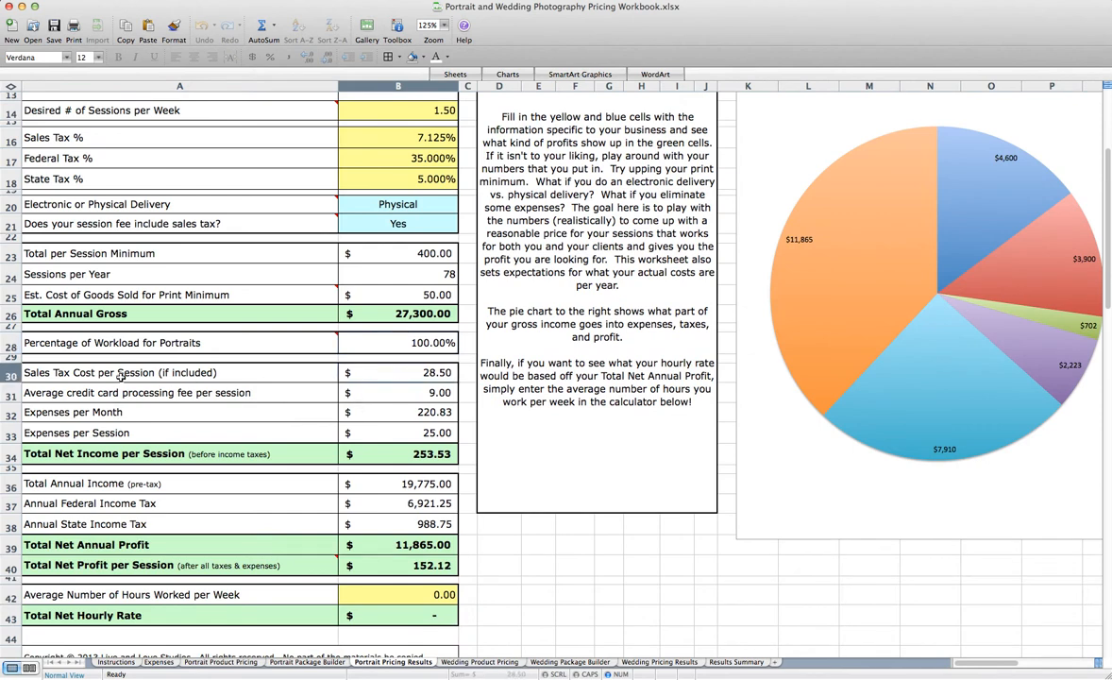
pyautogui.click(174, 393)
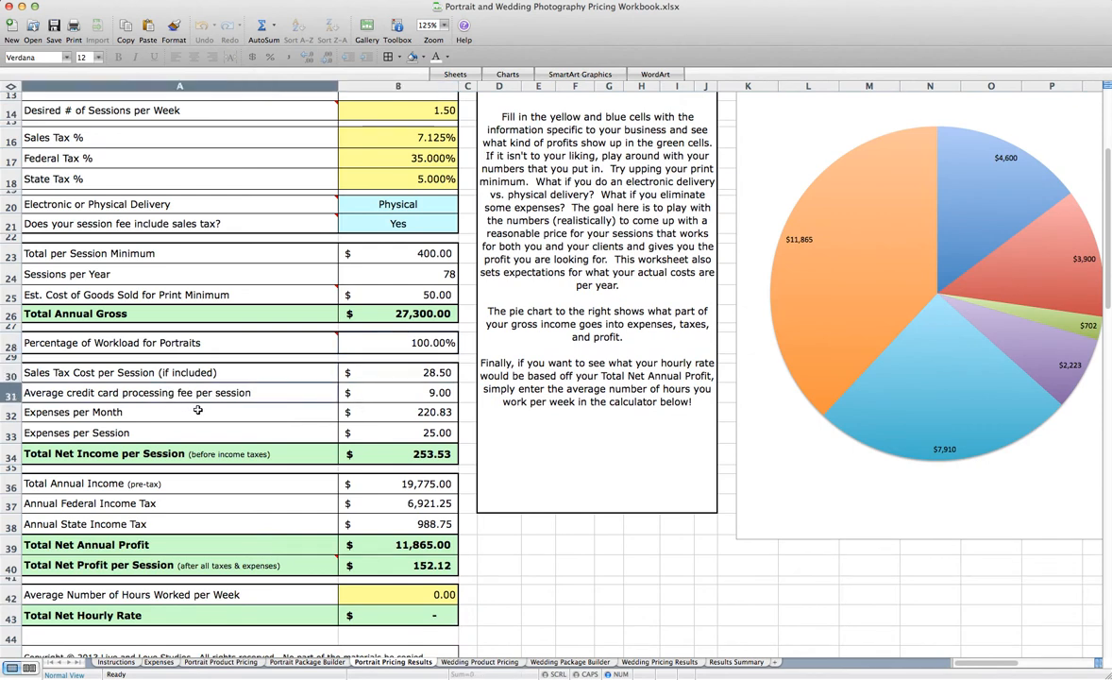
pyautogui.click(230, 415)
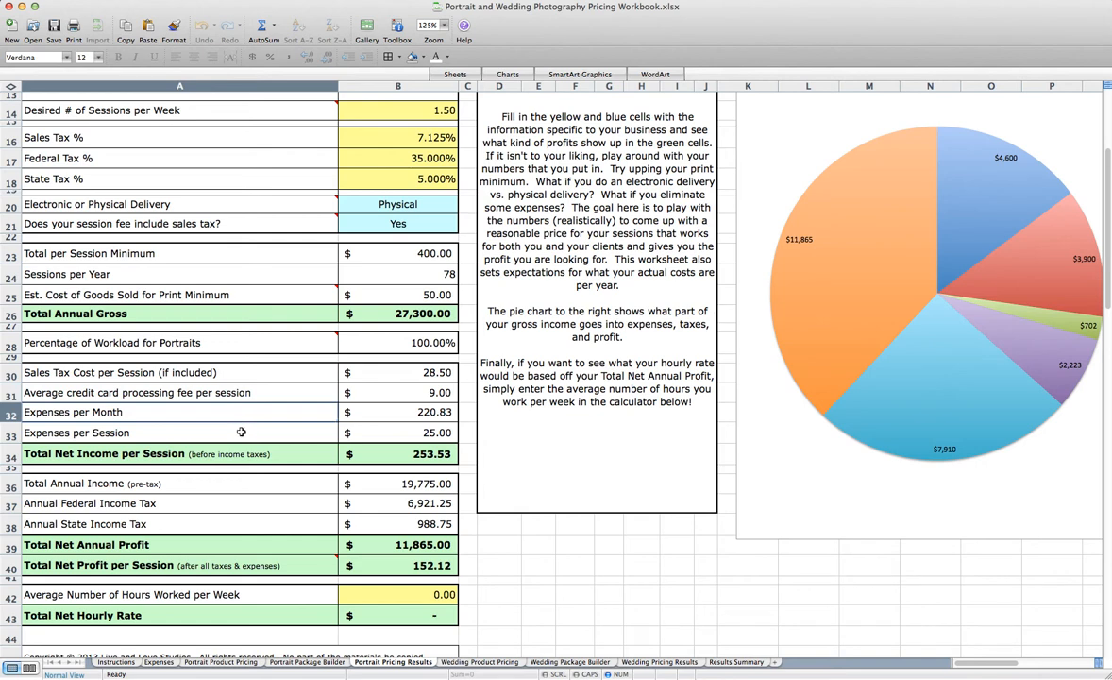
pyautogui.click(241, 432)
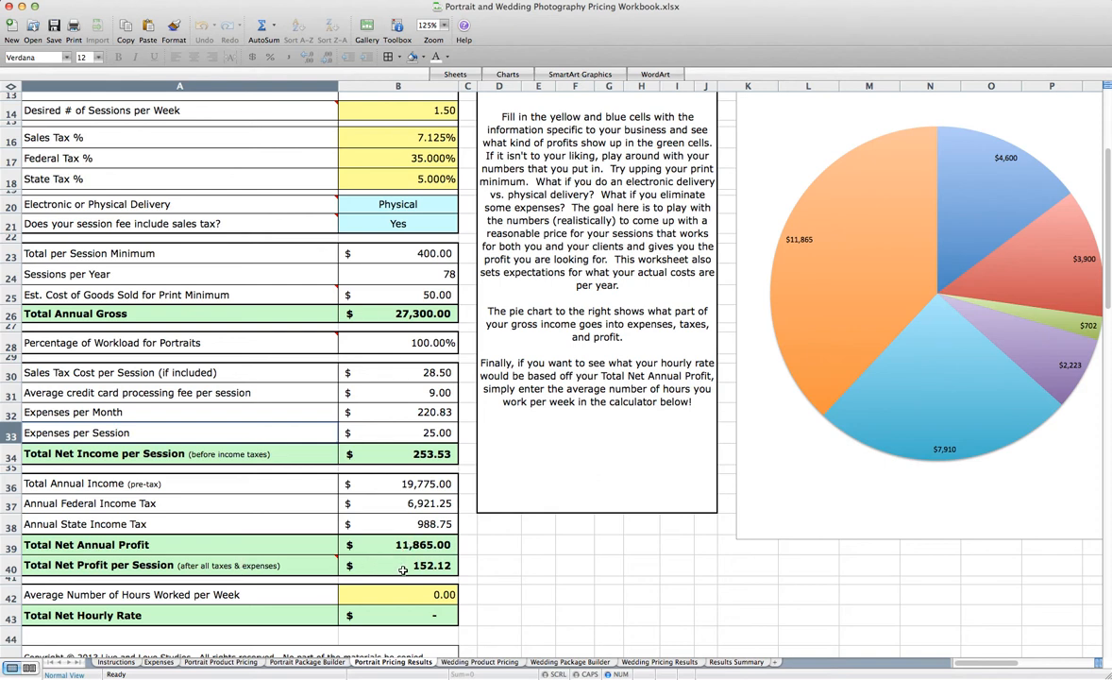
# Set the Average Number of Hours Worked per Week to 10 and review the Total Net Hourly Rate
pyautogui.click(376, 594)
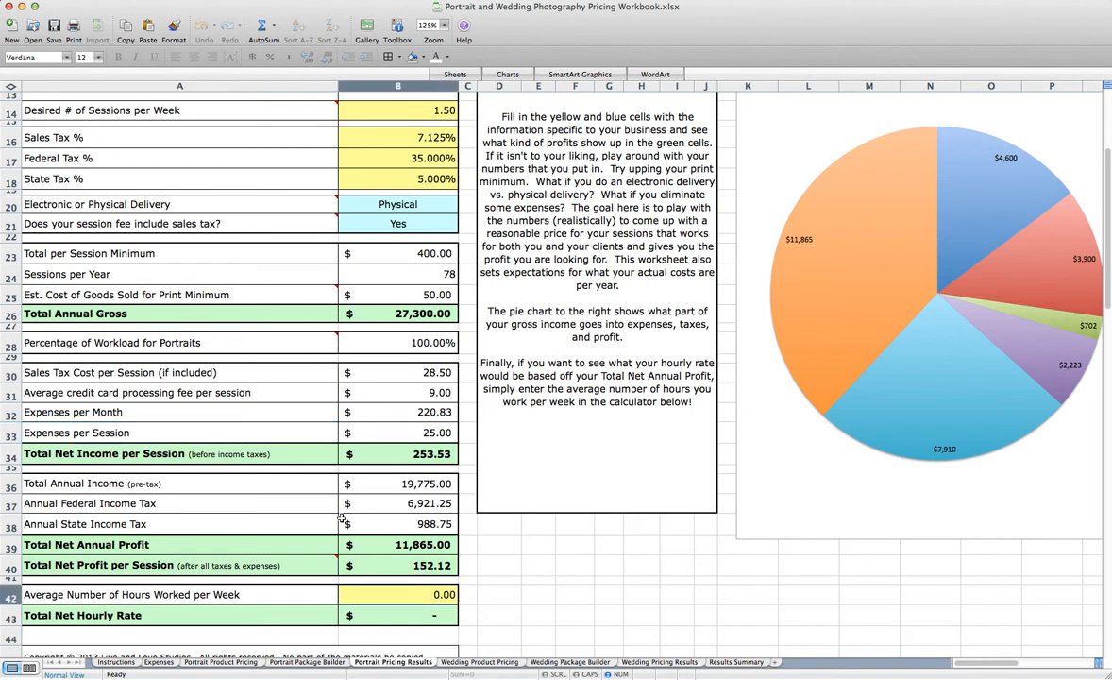
pyautogui.write('10')
pyautogui.press('Return')
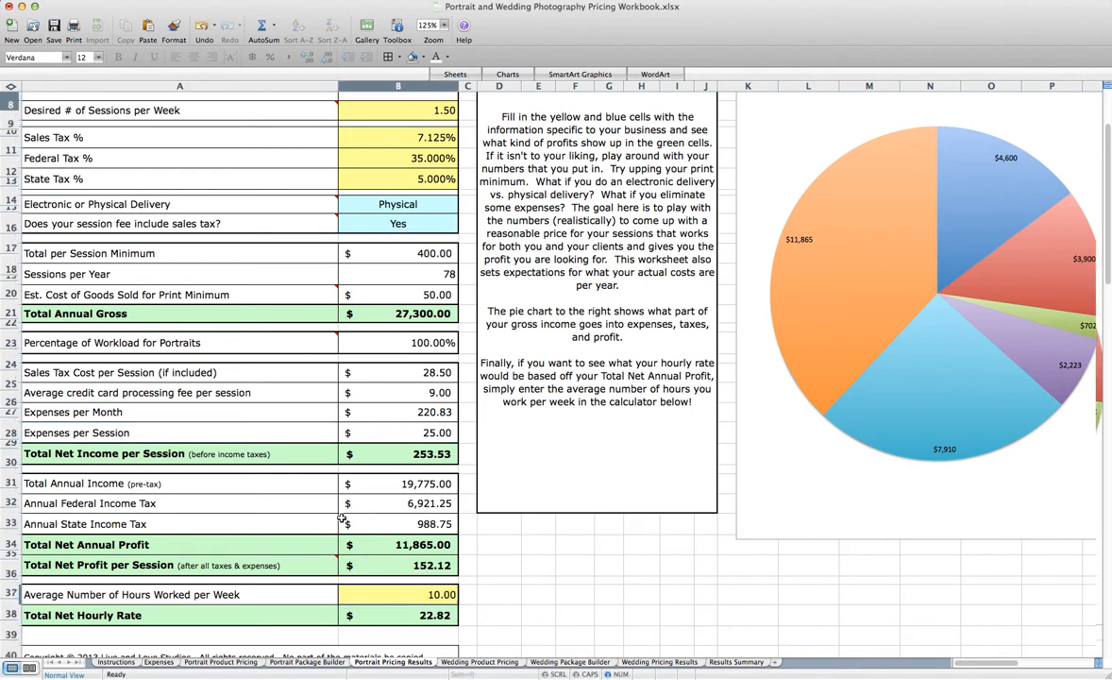
pyautogui.scroll(2, 341, 519)
pyautogui.scroll(-4, 341, 519)
pyautogui.scroll(-3, 341, 518)
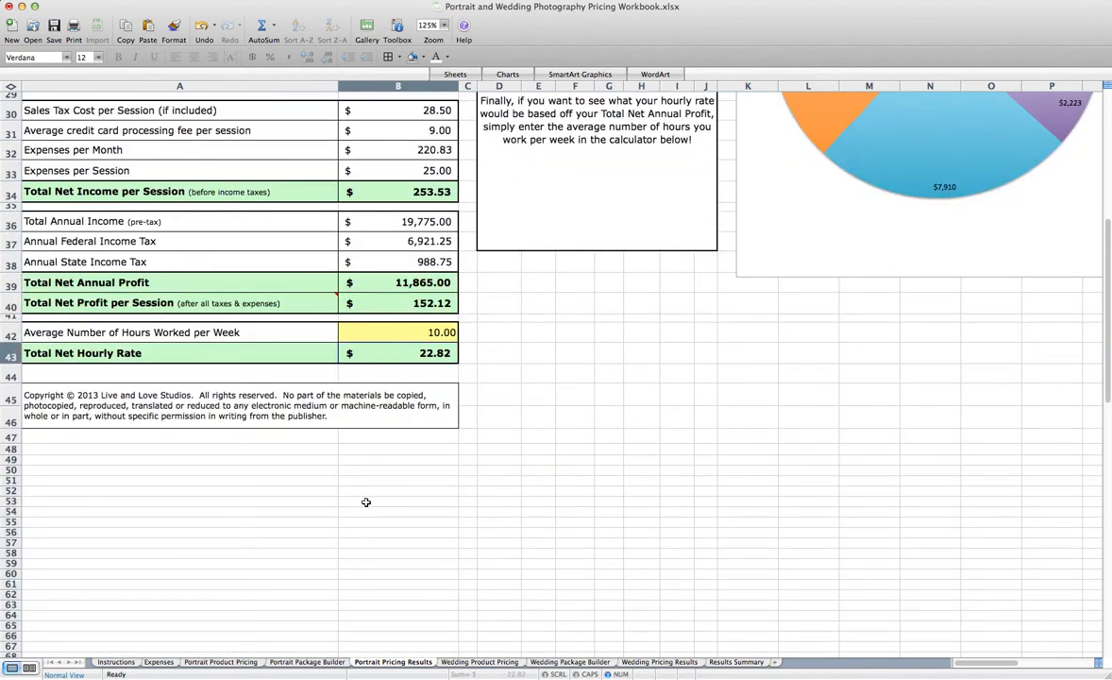
# Change the Minimum Order Amount to 200 and review the effect on annual profit and hourly rate
pyautogui.scroll(2, 366, 501)
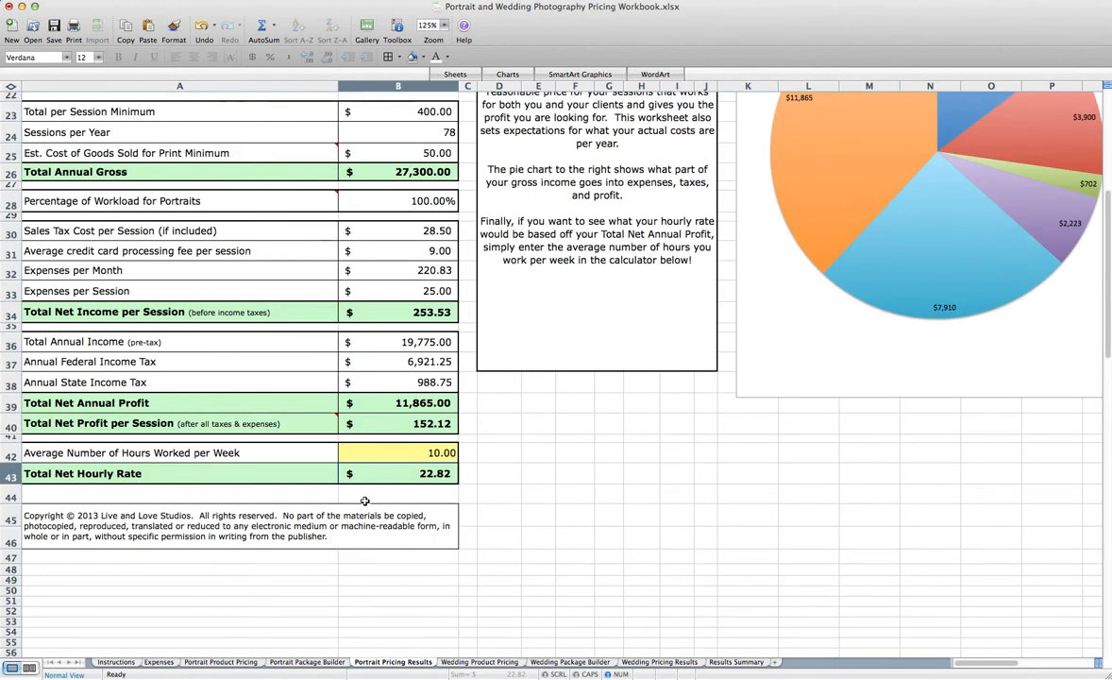
pyautogui.scroll(3, 371, 351)
pyautogui.scroll(3, 371, 351)
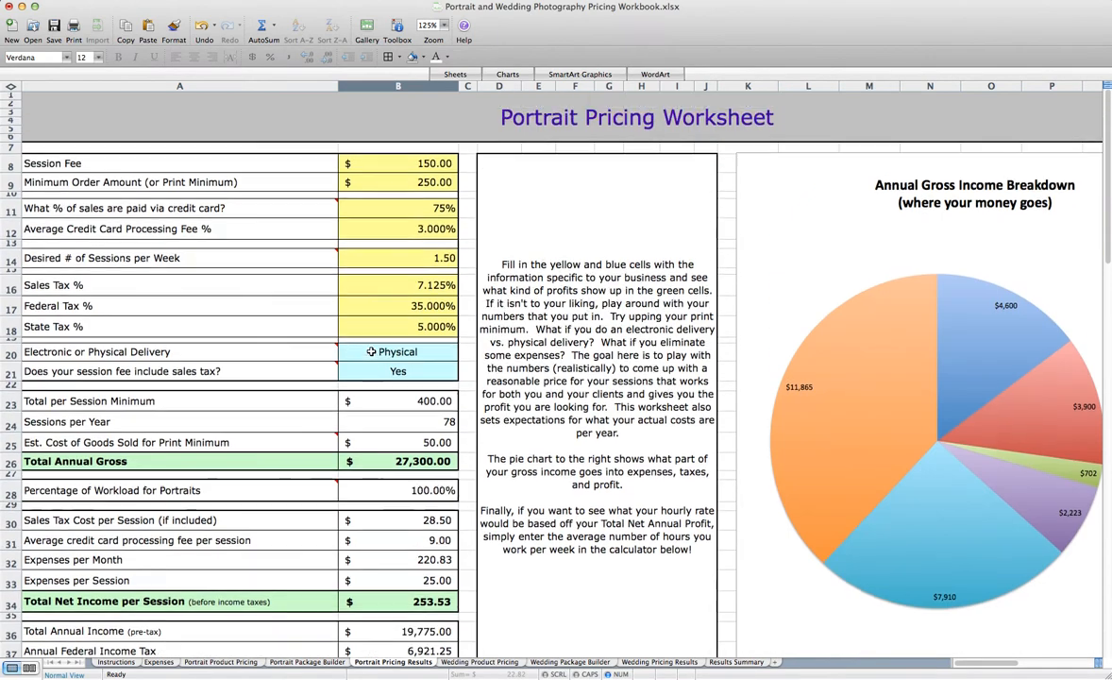
pyautogui.click(389, 180)
pyautogui.write('200')
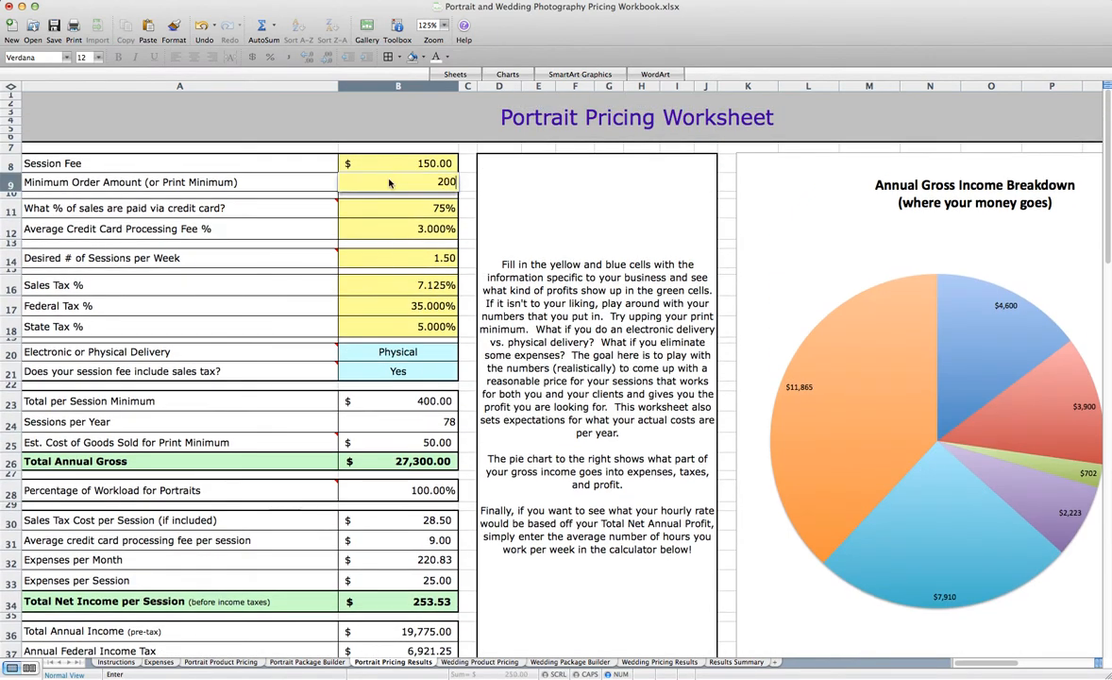
pyautogui.press('Return')
pyautogui.scroll(-3, 380, 236)
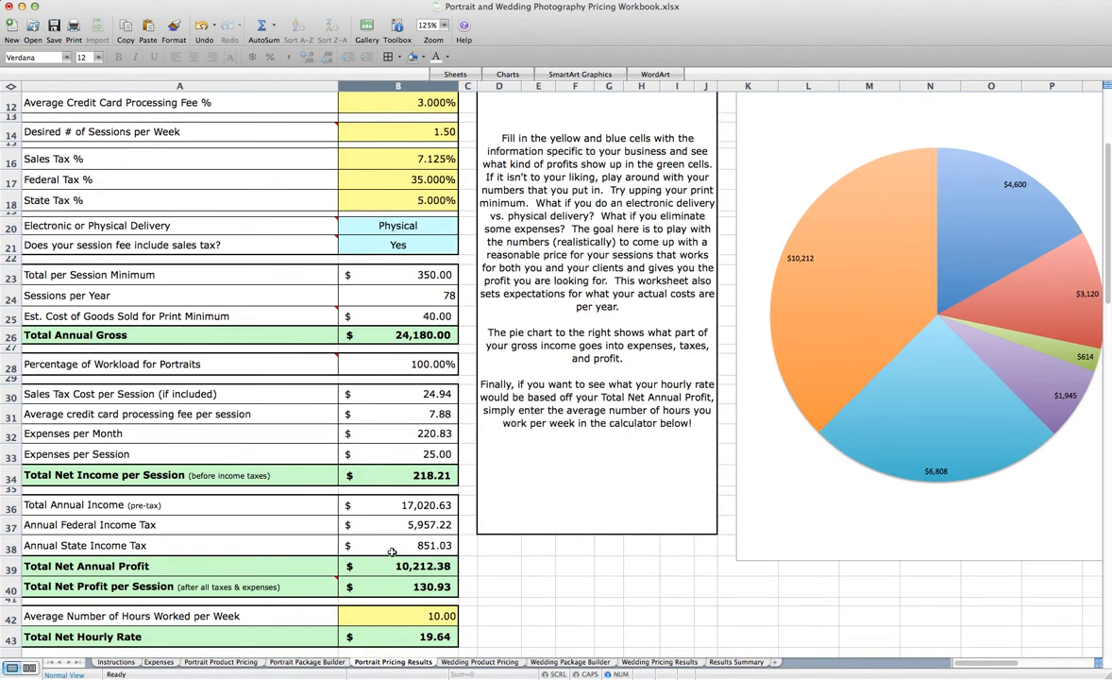
# Raise the Desired # of Sessions per Week to 2.5 and review the recalculated profit figures
pyautogui.scroll(3, 402, 257)
pyautogui.click(402, 256)
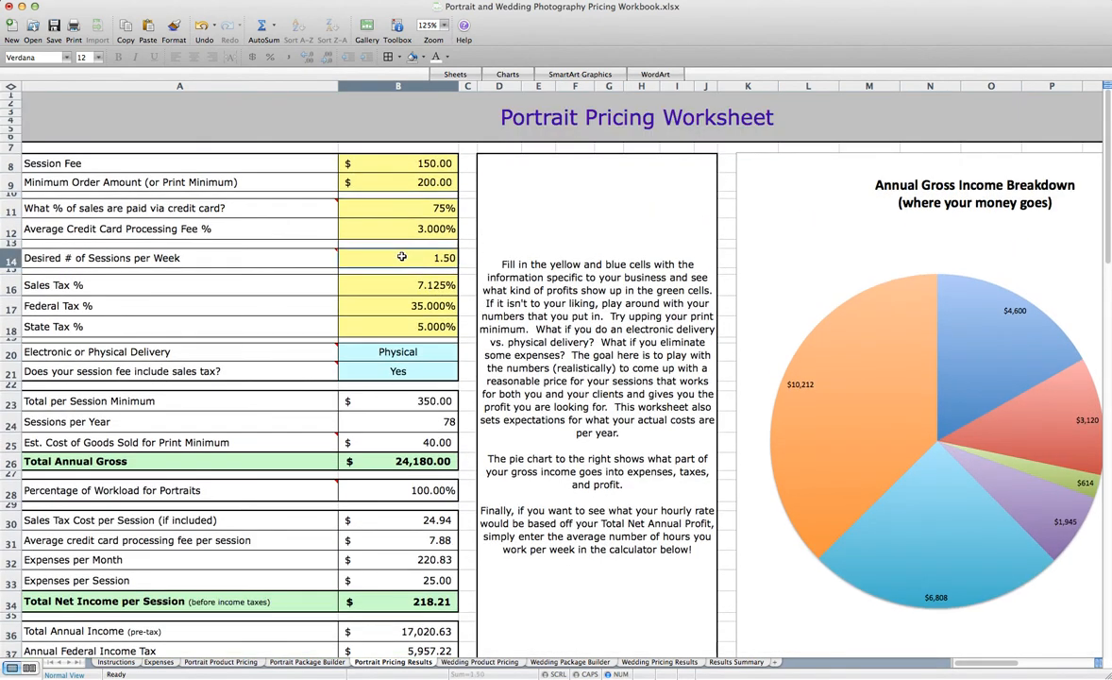
pyautogui.write('2.5')
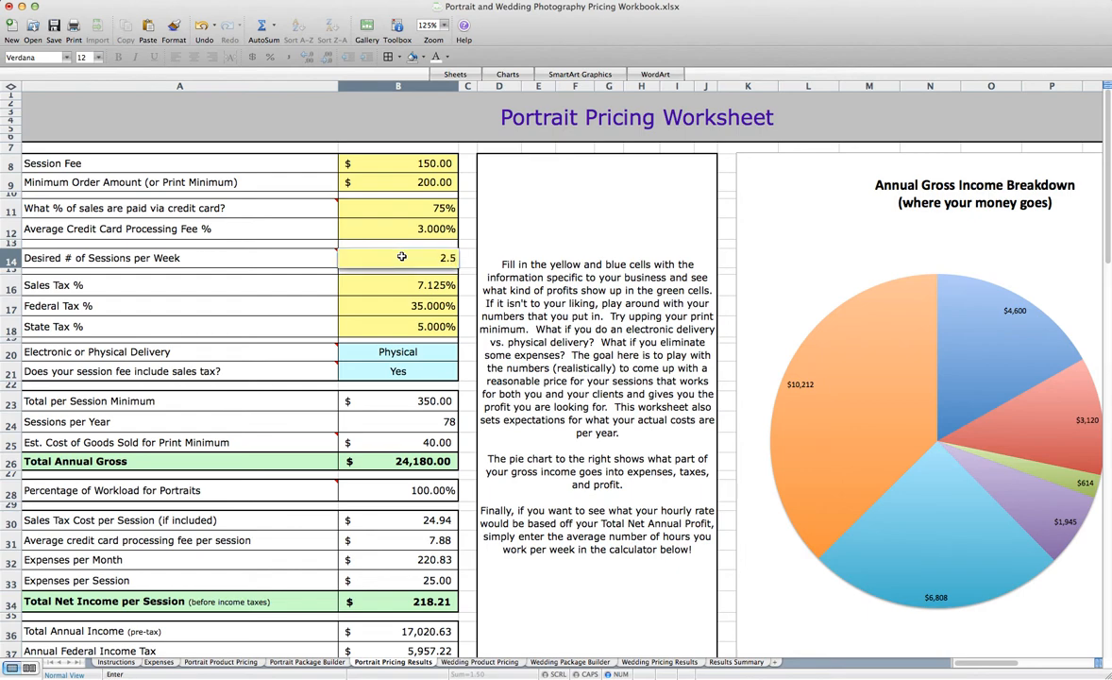
pyautogui.press('Return')
pyautogui.scroll(-1, 357, 333)
pyautogui.scroll(-2, 357, 334)
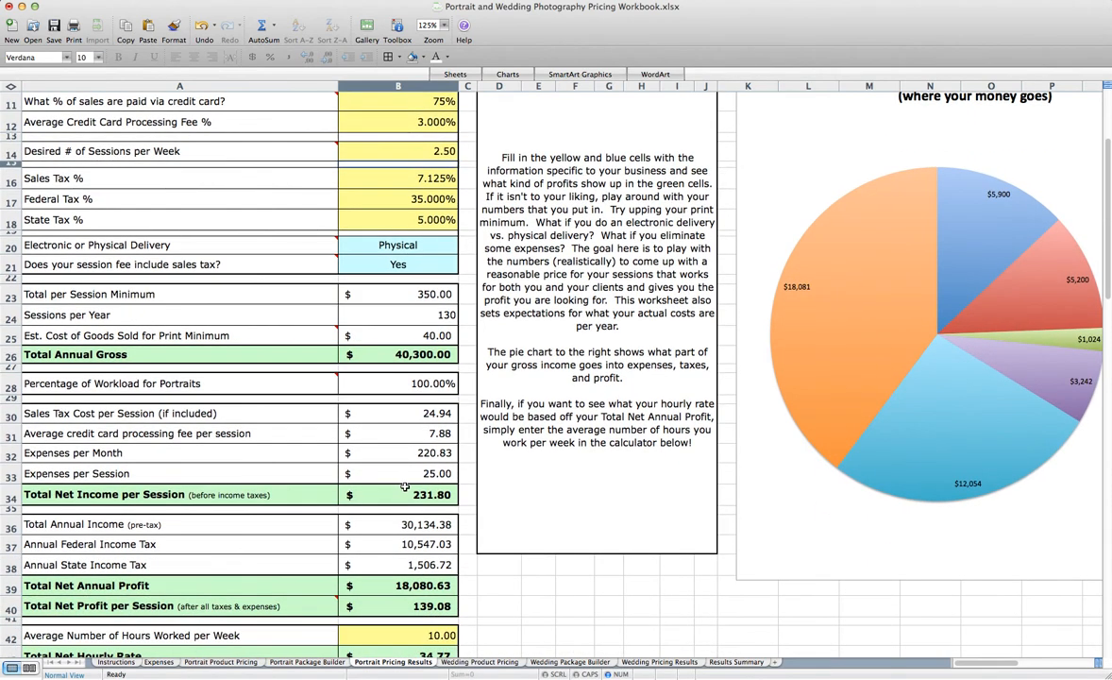
pyautogui.scroll(-3, 372, 448)
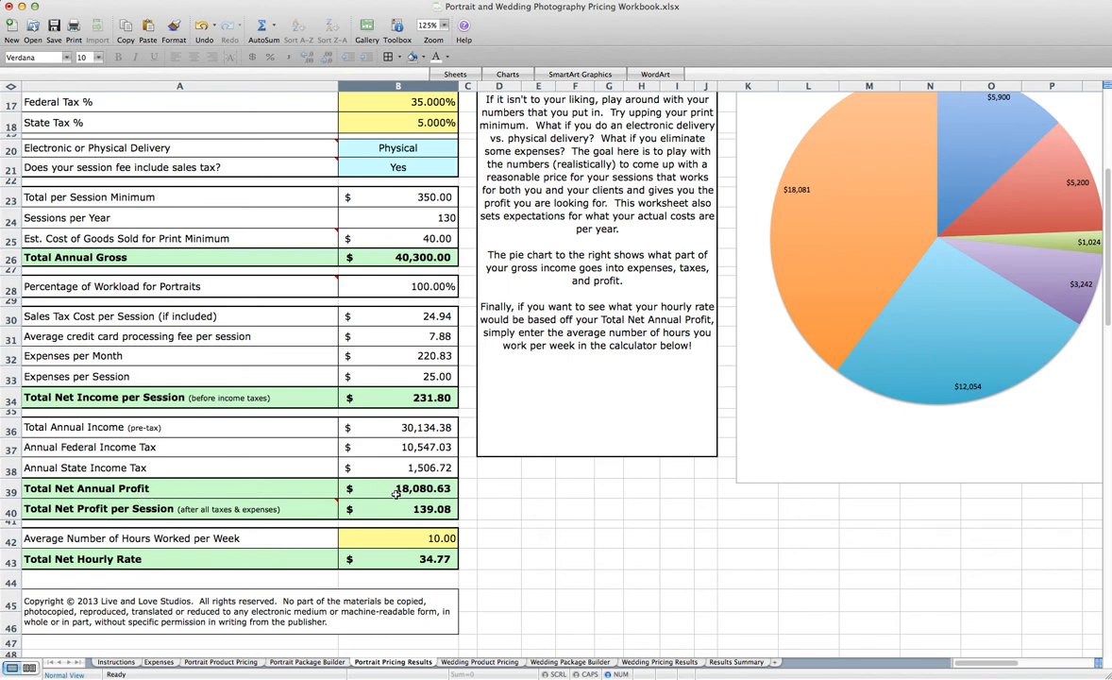
# Set the session fee to exclude sales tax, choose Electronic delivery, and review the recalculated profit figures
pyautogui.scroll(5, 381, 470)
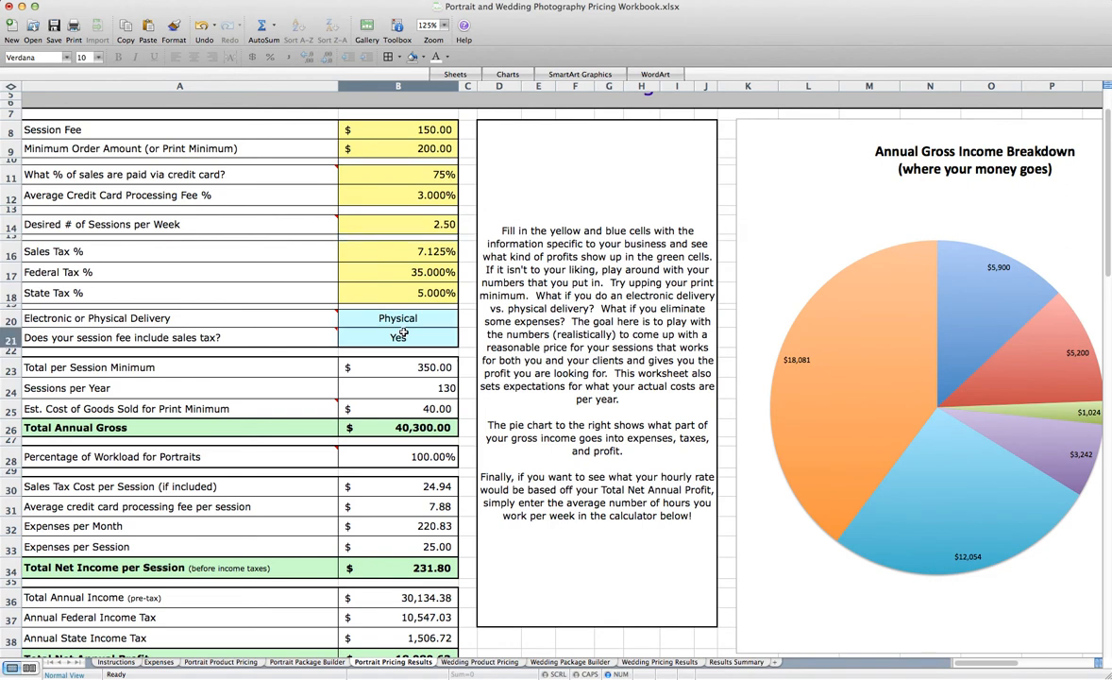
pyautogui.click(464, 342)
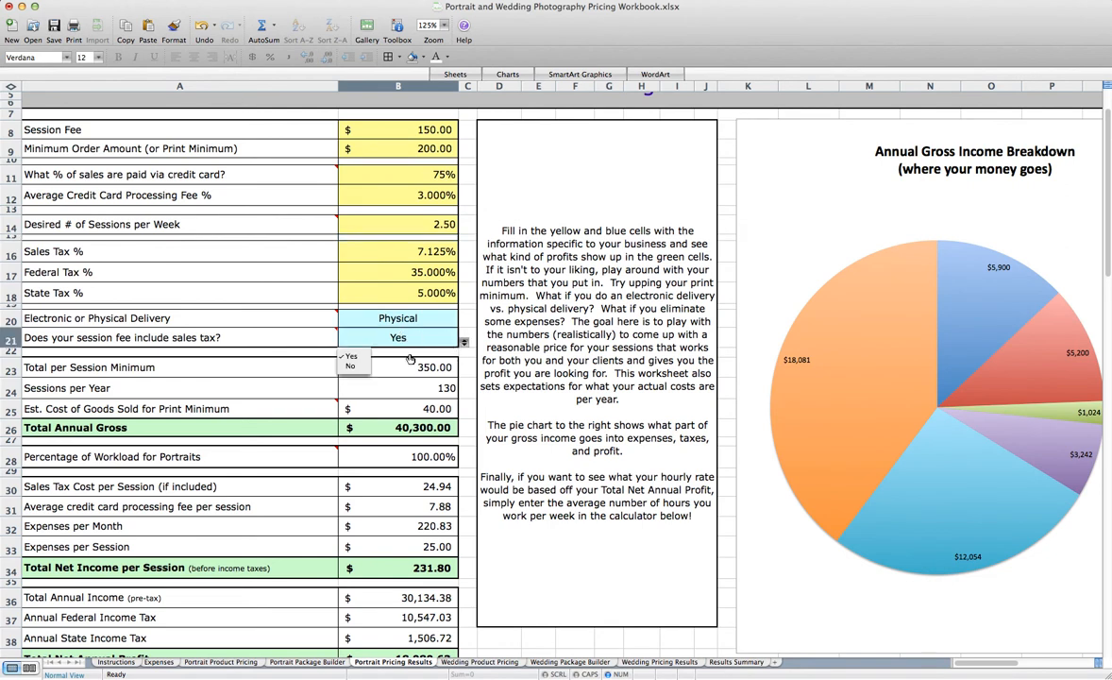
pyautogui.click(351, 371)
pyautogui.click(398, 321)
pyautogui.click(464, 319)
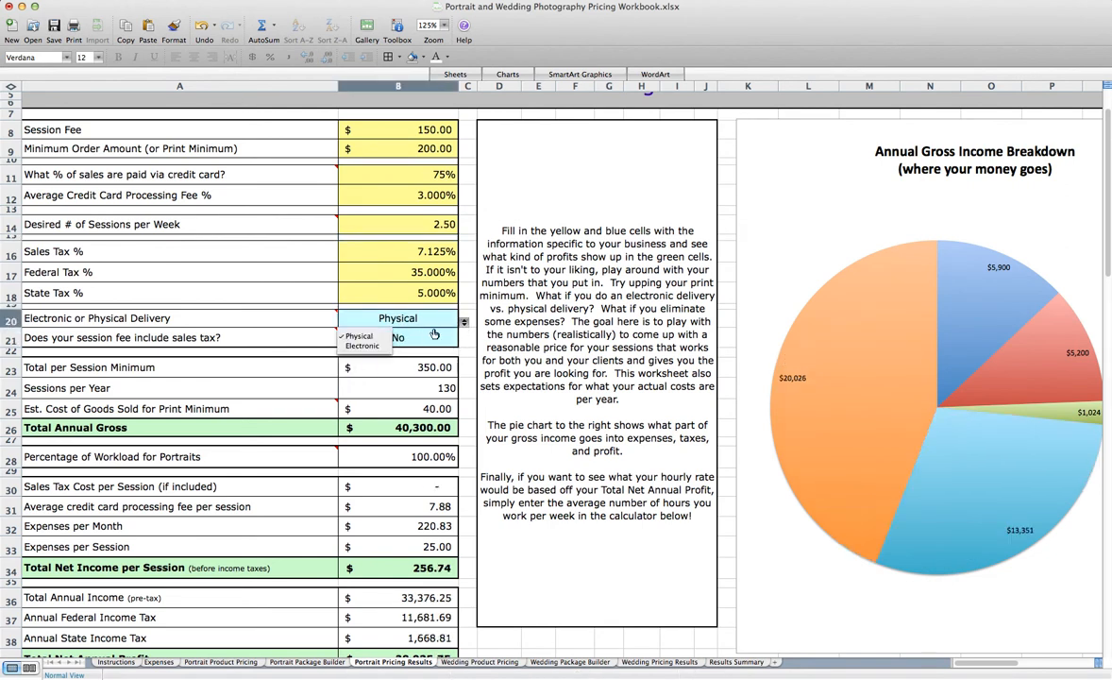
pyautogui.click(354, 338)
pyautogui.scroll(-6, 387, 374)
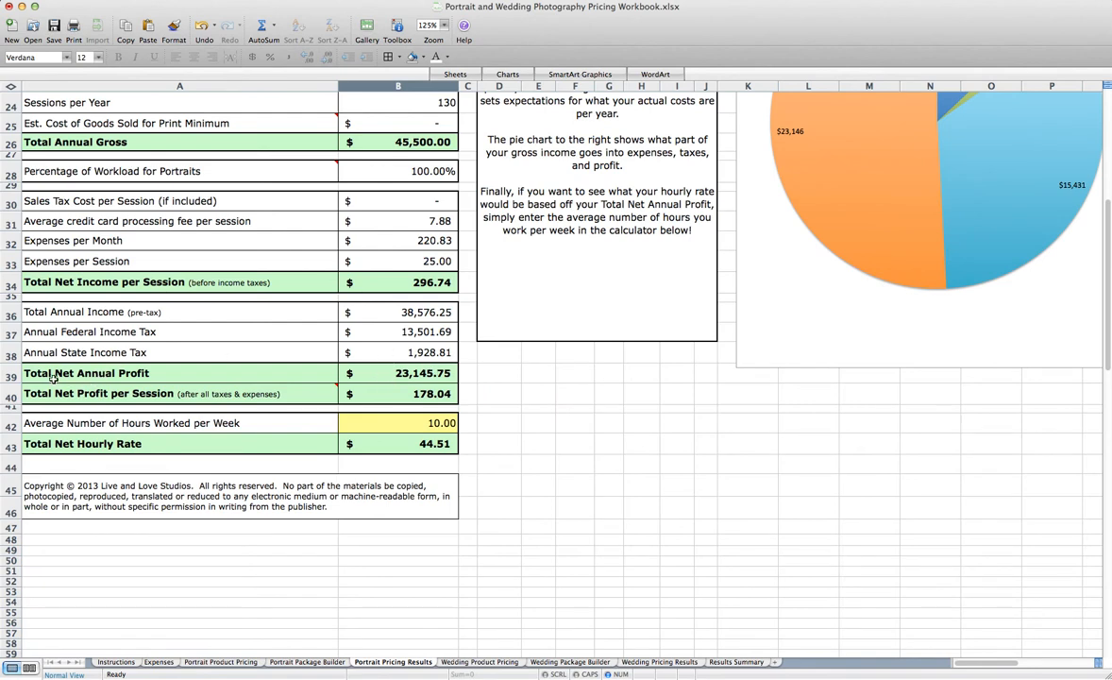
pyautogui.scroll(6, 241, 366)
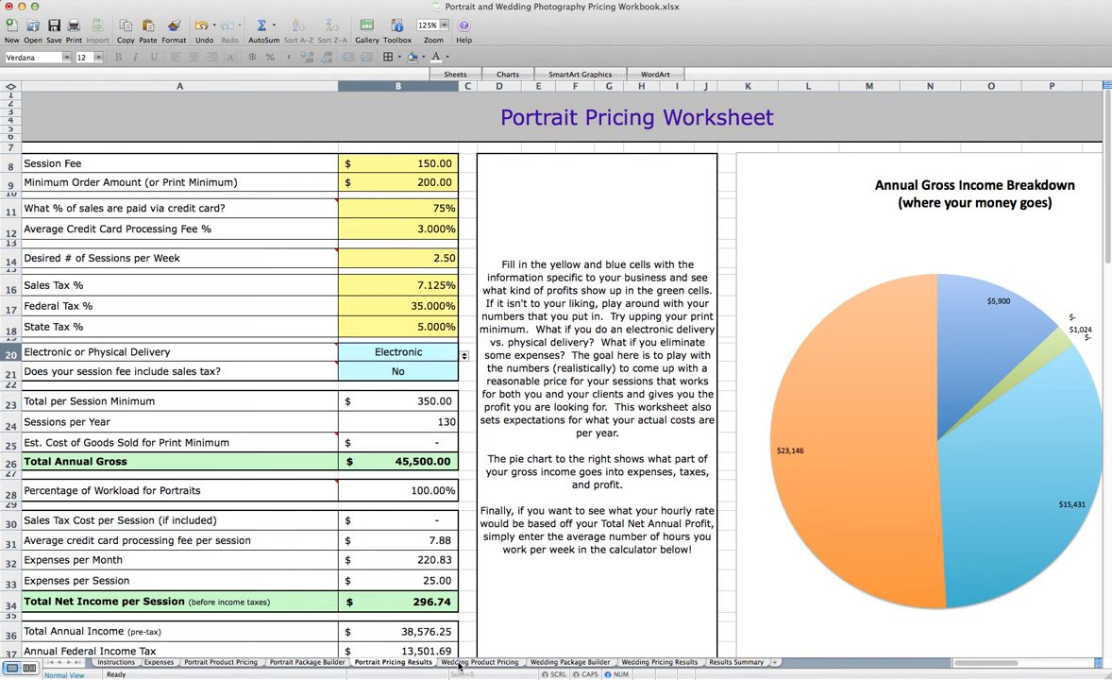
# On the Wedding Product Pricing sheet, set Charge per Hour of Wedding Coverage to 300 and Processing Time per Hour to 50
pyautogui.click(480, 662)
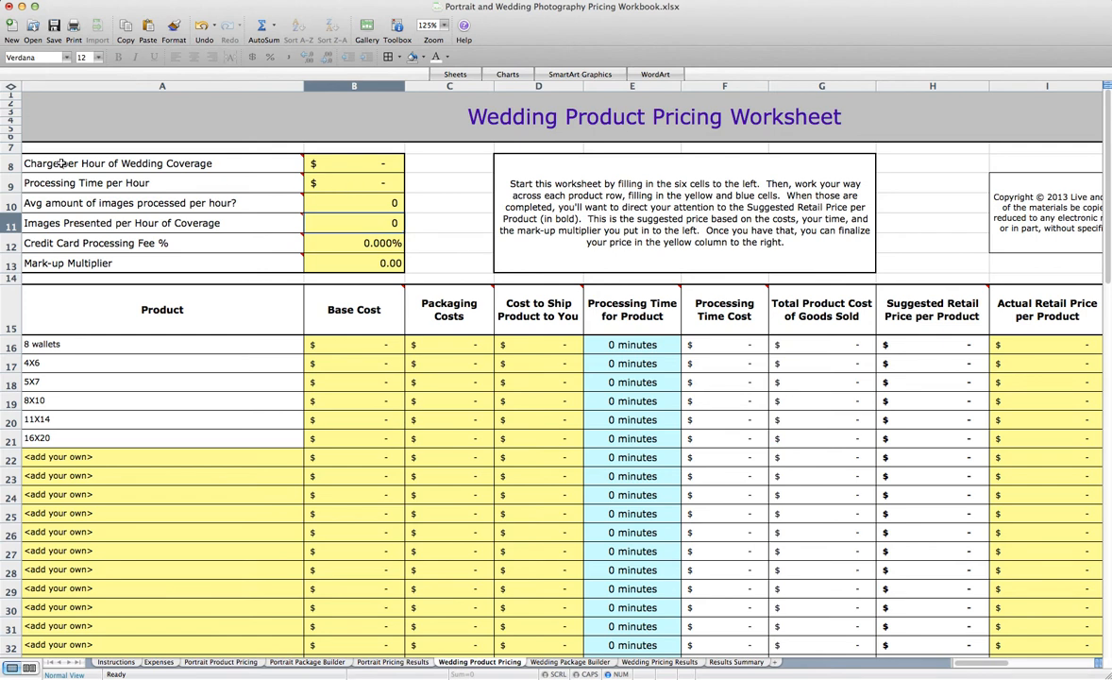
pyautogui.click(374, 165)
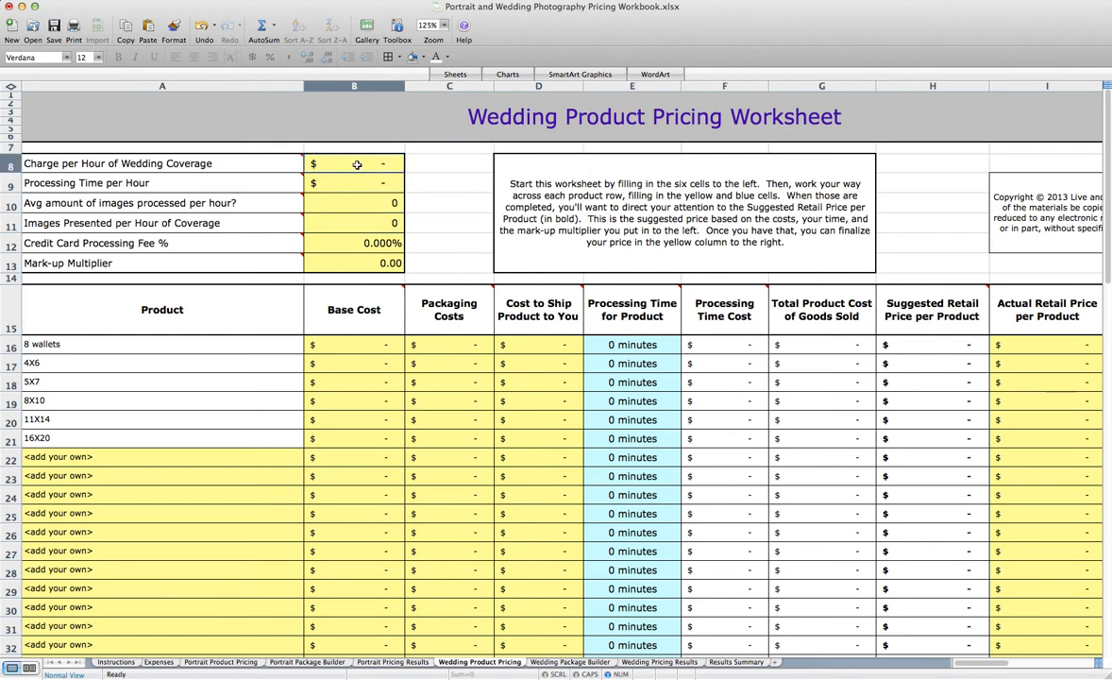
pyautogui.moveTo(192, 167)
pyautogui.write('25')
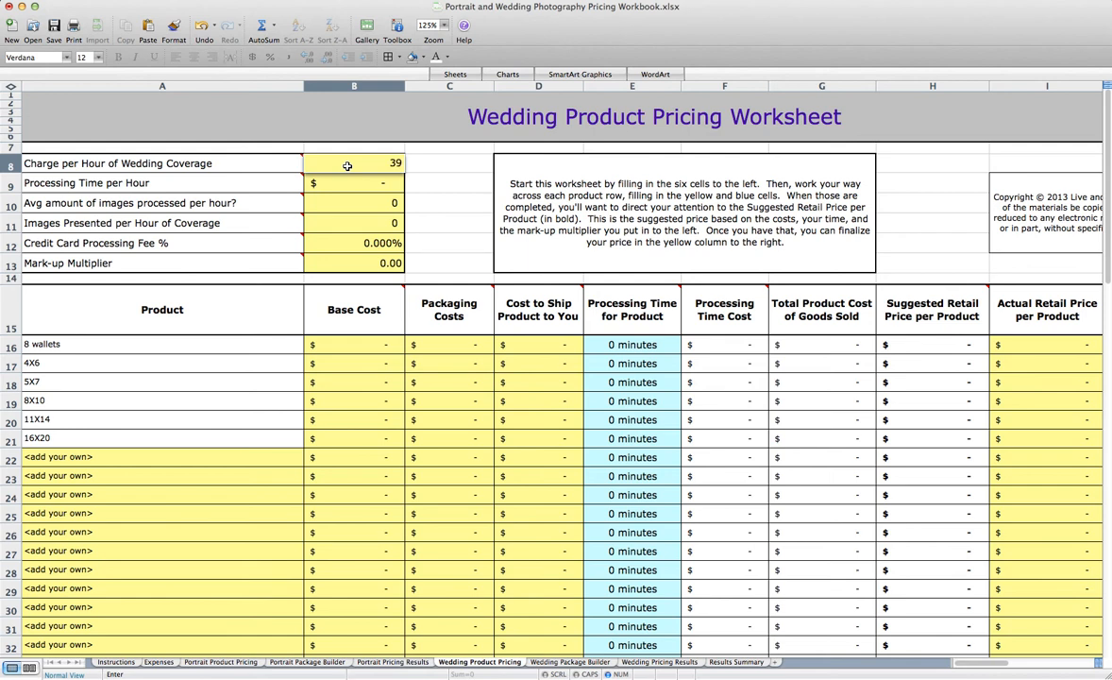
pyautogui.press('Return')
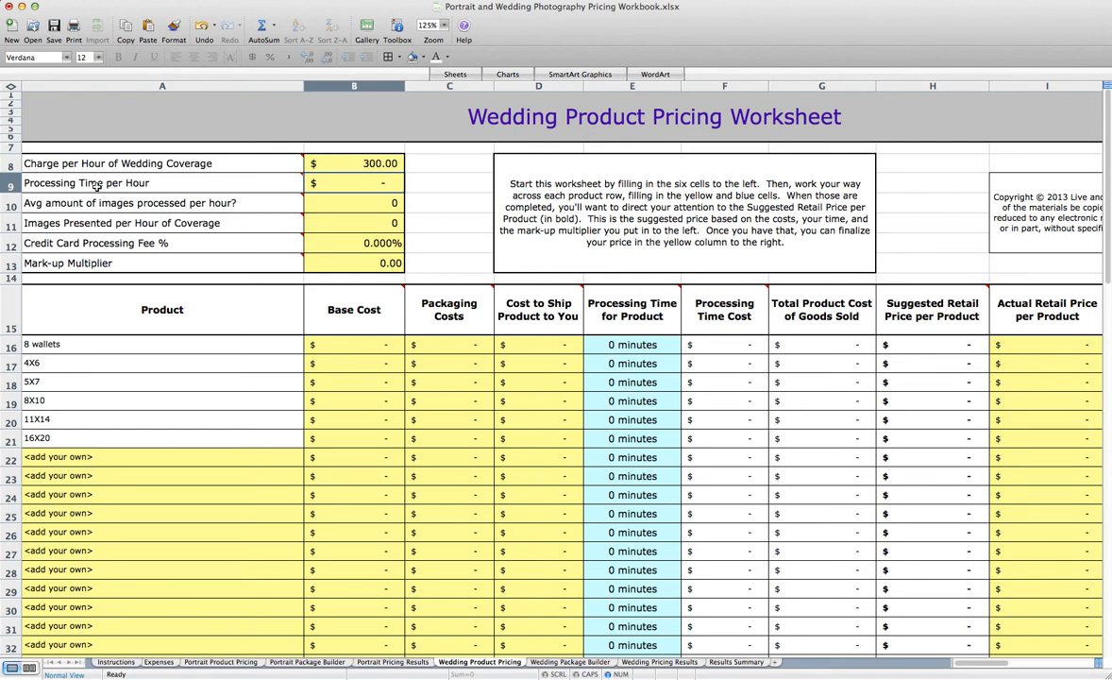
pyautogui.write('50')
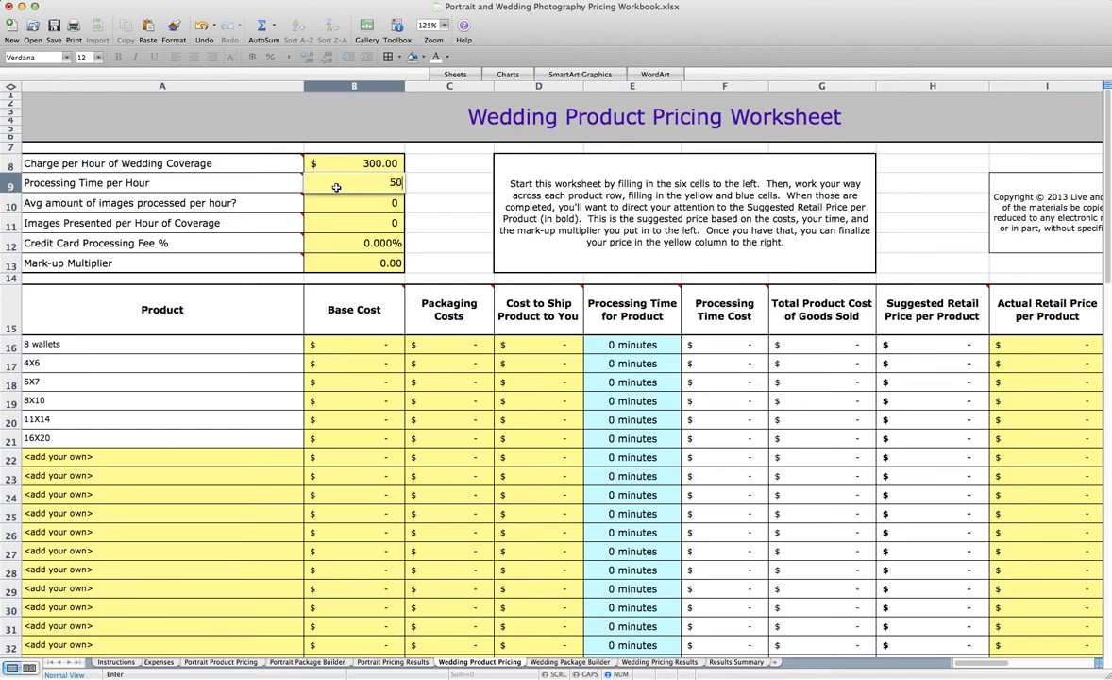
pyautogui.press('Return')
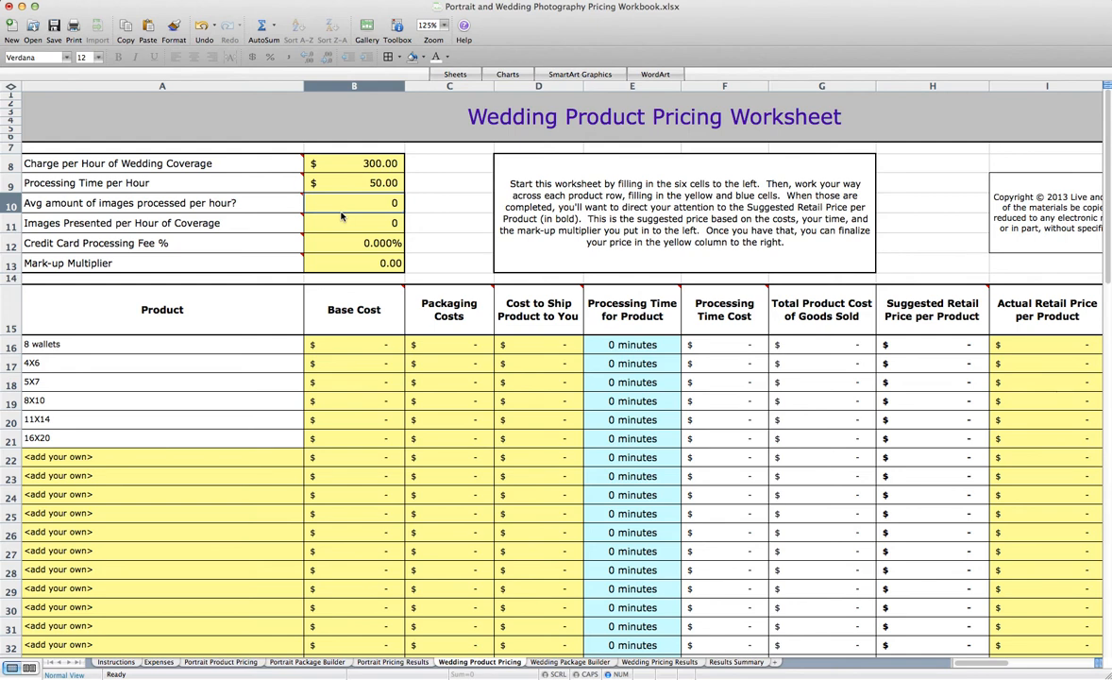
# Set the average amount of images processed per hour to 75 and Images Presented per Hour of Coverage to 60
pyautogui.moveTo(337, 206)
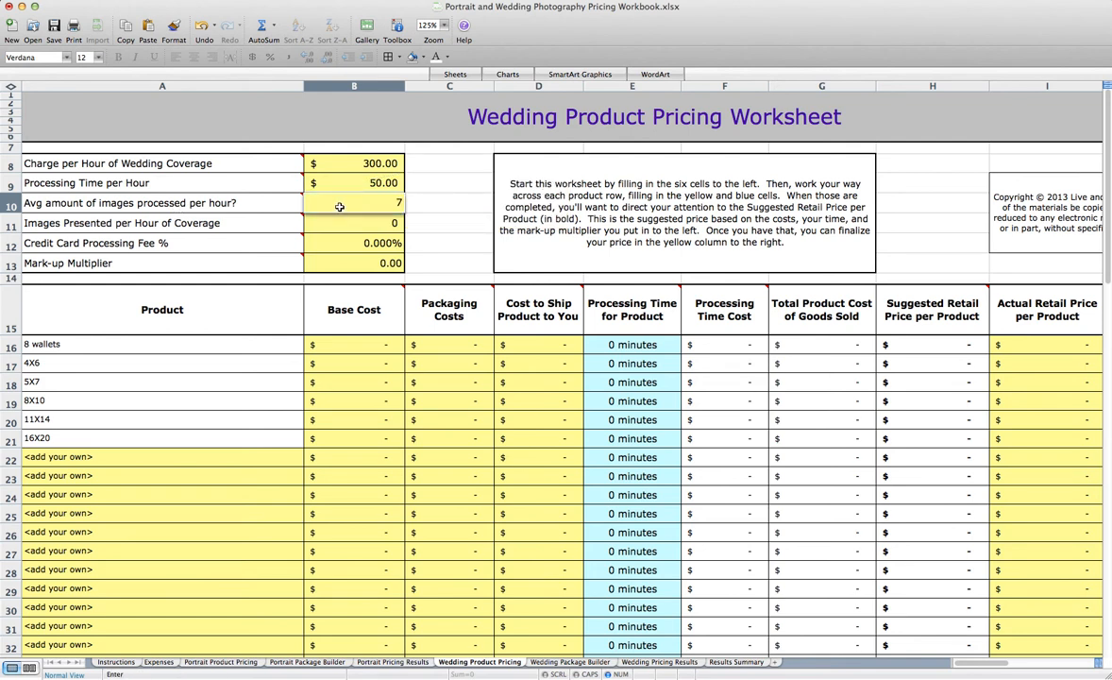
pyautogui.write('75')
pyautogui.press('Return')
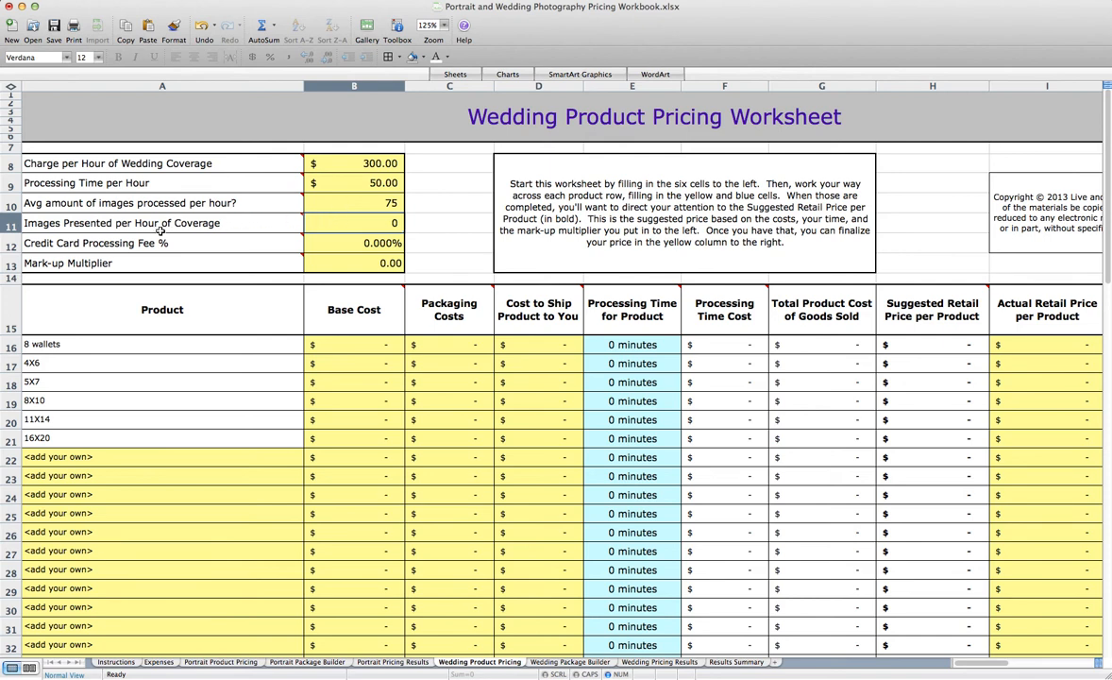
pyautogui.moveTo(161, 225)
pyautogui.write('6')
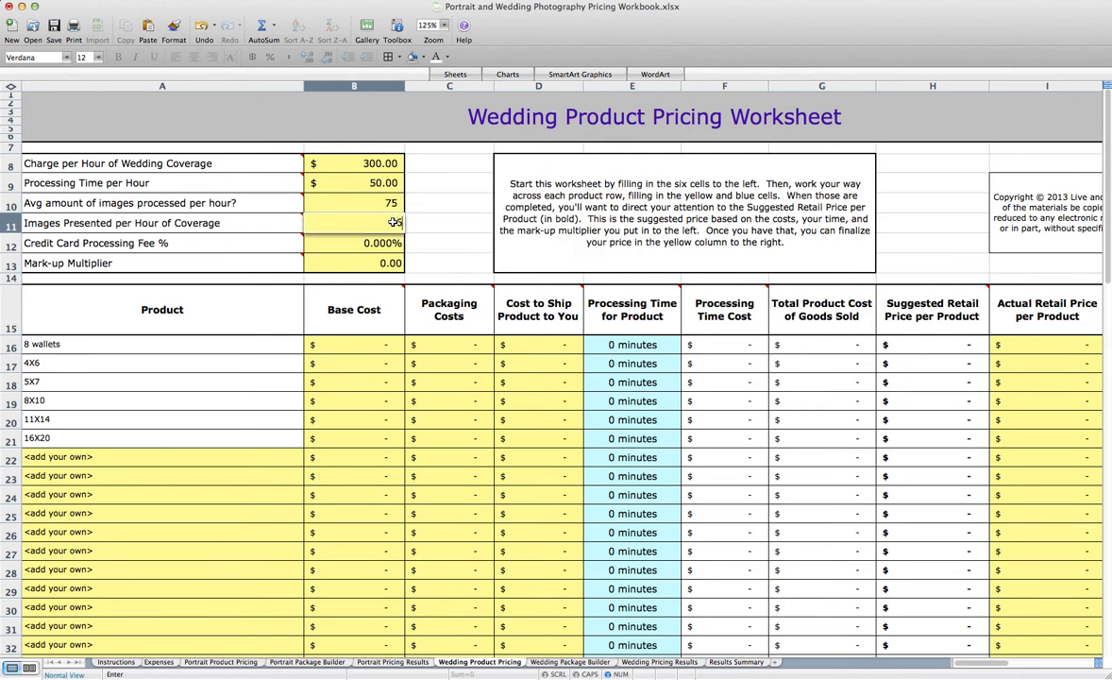
pyautogui.press('Return')
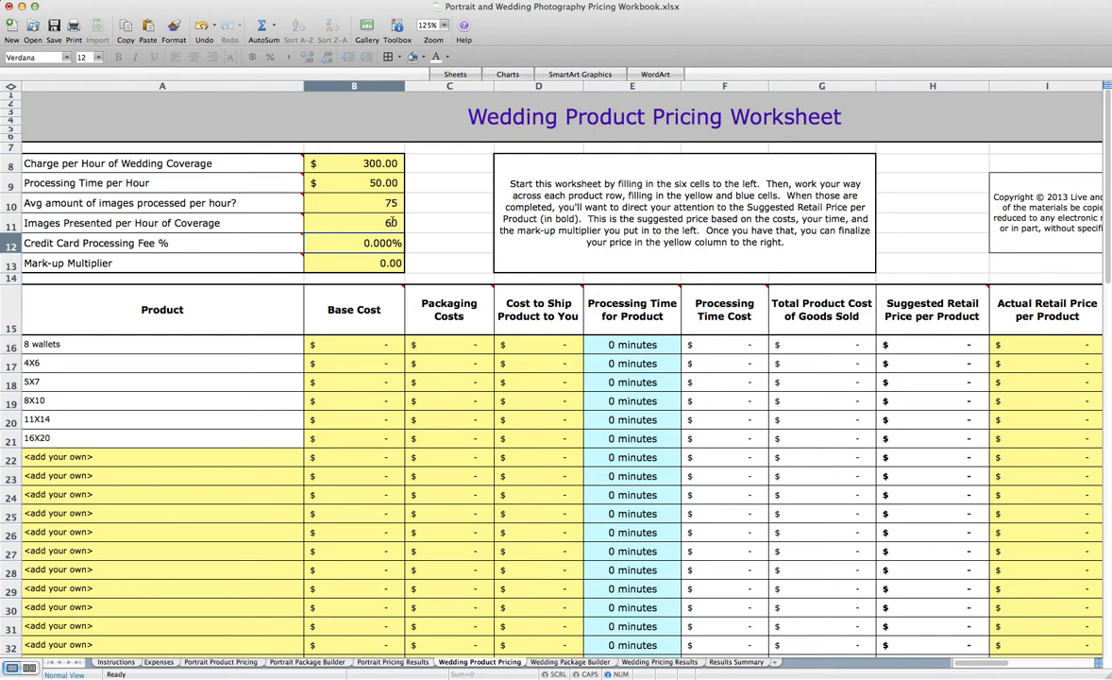
# Set the Credit Card Processing Fee to 3% and the Mark-up Multiplier to 3
pyautogui.write('3')
pyautogui.press('Return')
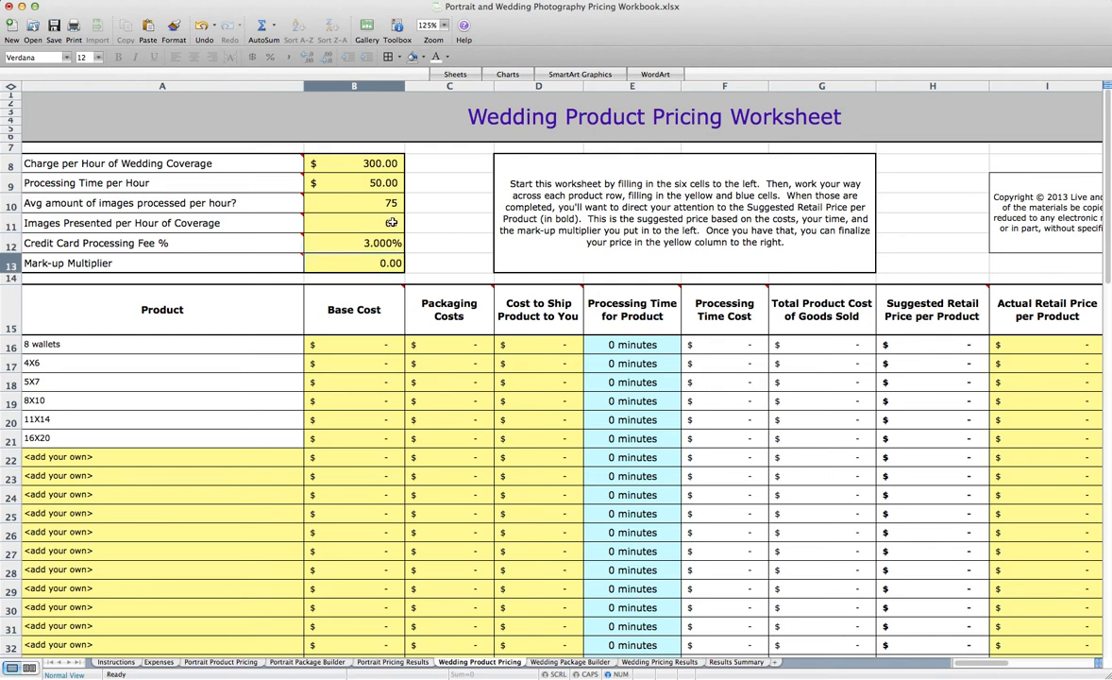
pyautogui.write('3')
pyautogui.press('Return')
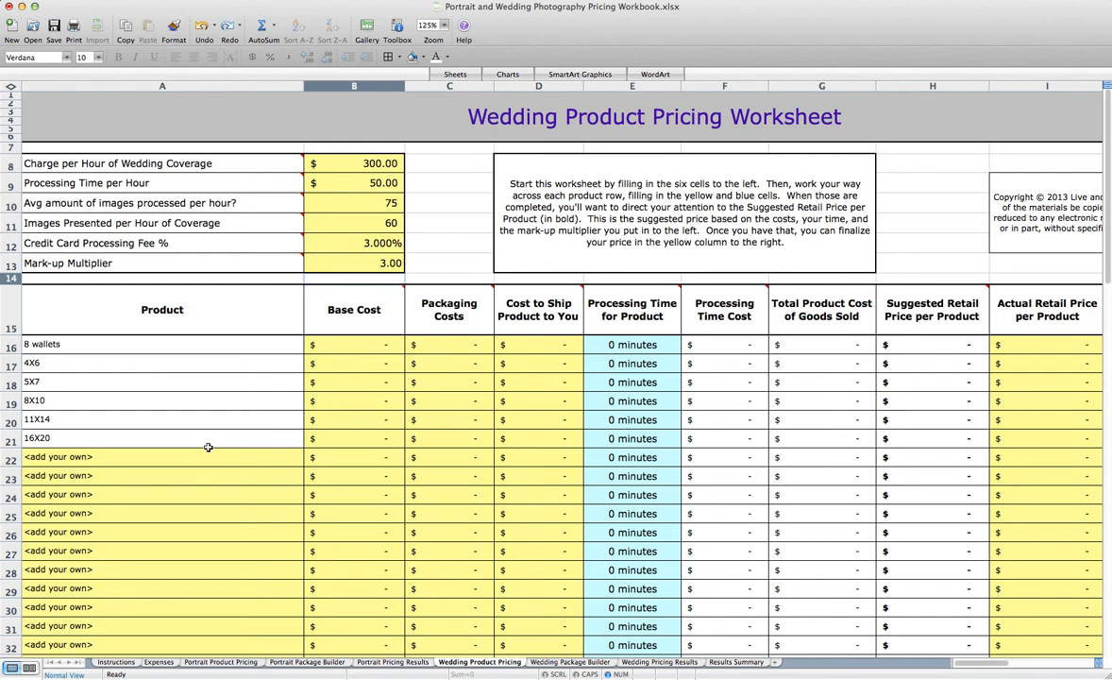
# Copy the 8 wallets and 4X6 costs and processing times from Portrait Product Pricing into the matching Wedding Product Pricing rows
pyautogui.click(247, 664)
pyautogui.moveTo(300, 315); pyautogui.dragTo(575, 327)
pyautogui.press('super+c')
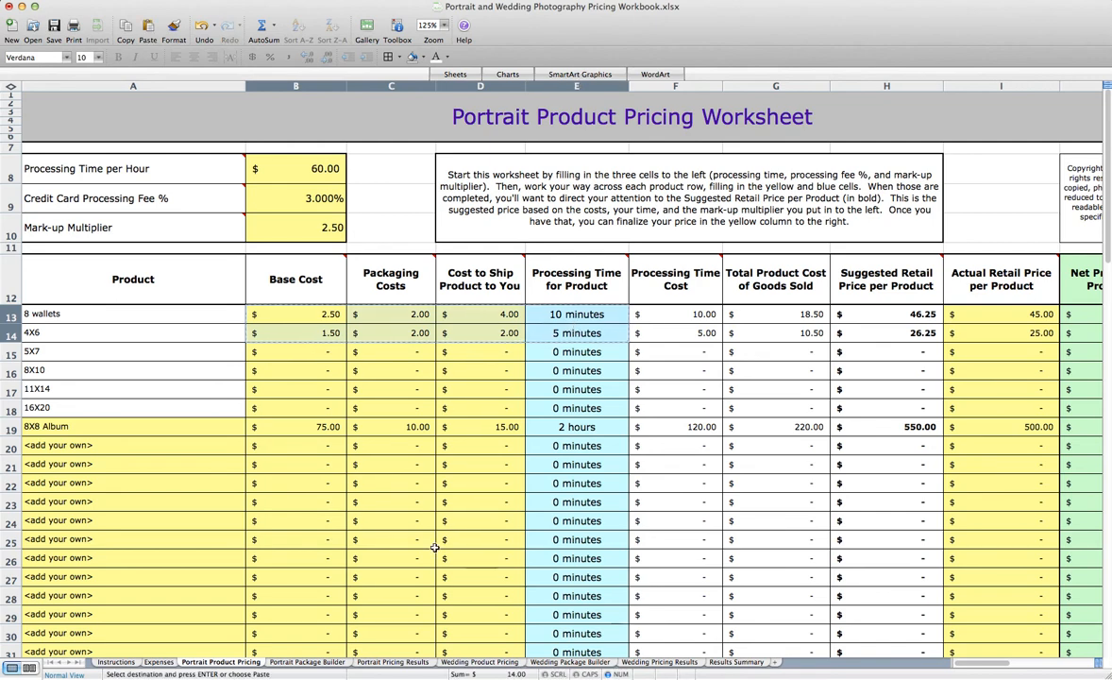
pyautogui.click(465, 663)
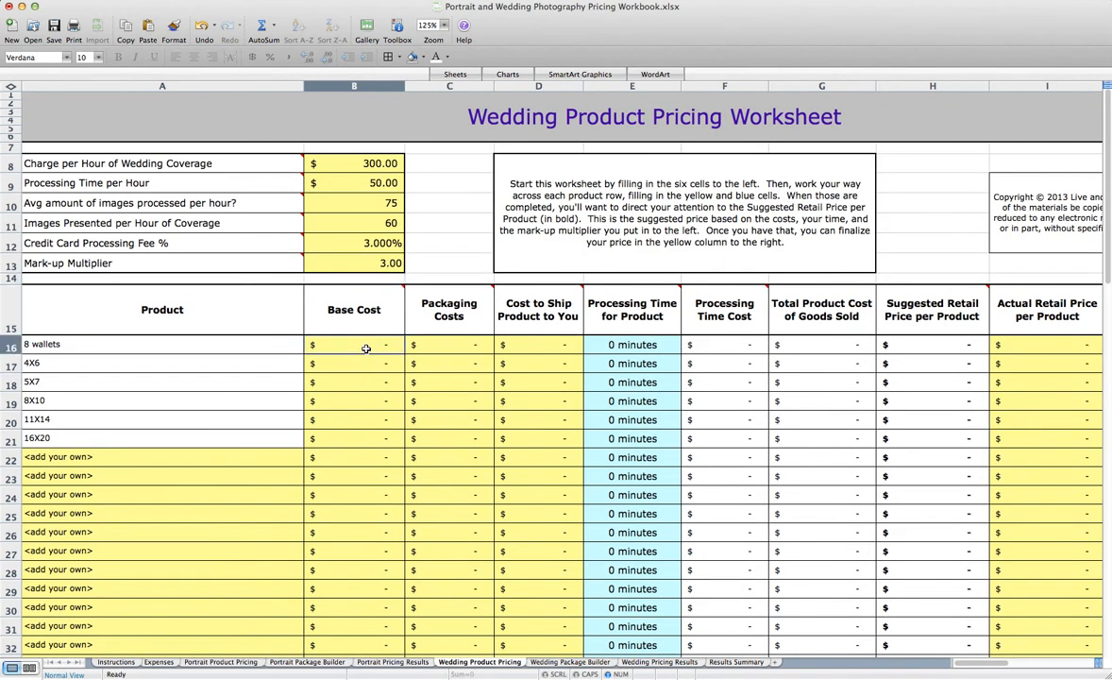
pyautogui.press('super+v')
# Enter Actual Retail Prices of 45 for the 8 wallets and 25 for the 4X6 print
pyautogui.click(1011, 346)
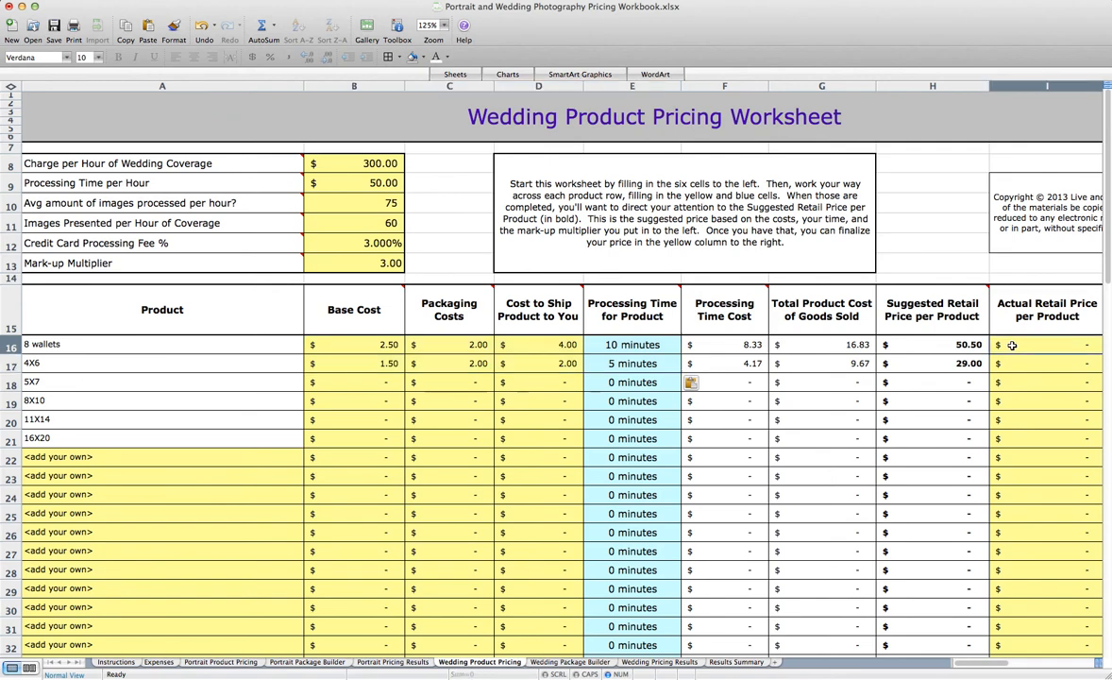
pyautogui.write('45')
pyautogui.press('Return')
pyautogui.write('25')
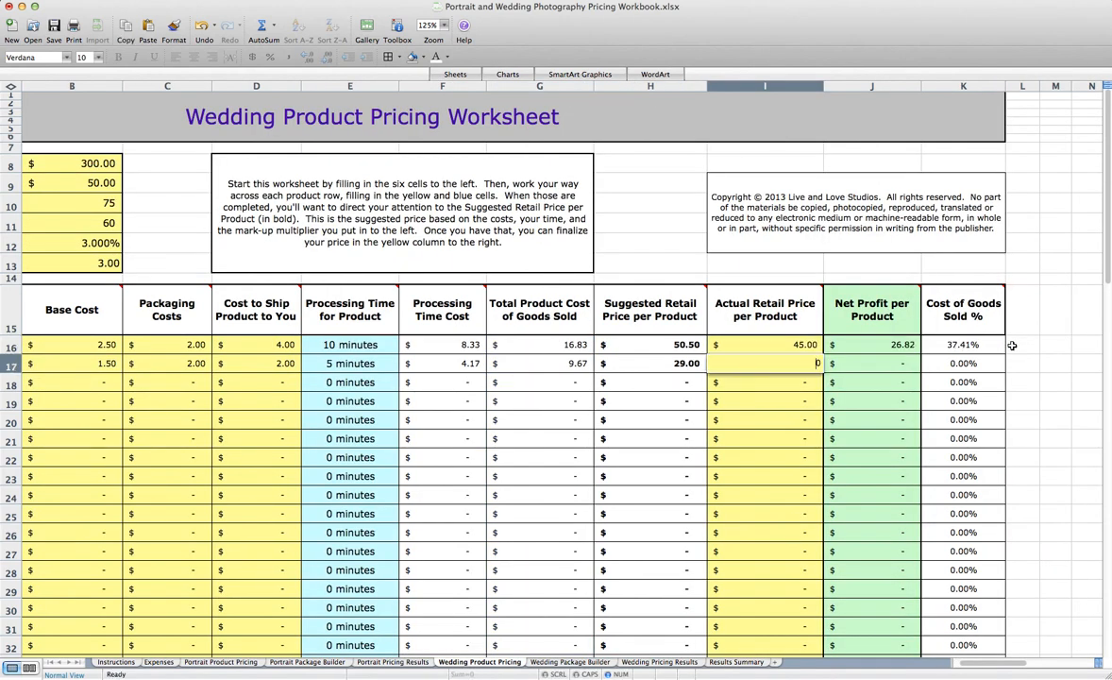
pyautogui.press('Return')
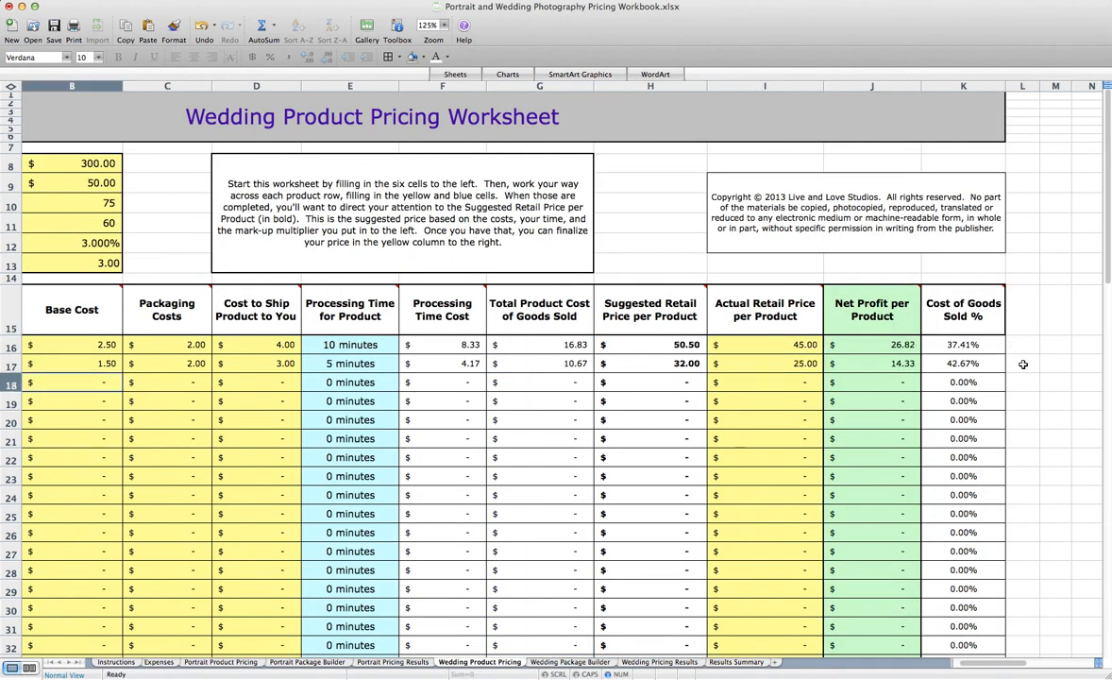
# Name the first two custom wedding products 8X8 Album and 20X20 Canvas
pyautogui.hscroll(-5, 742, 385)
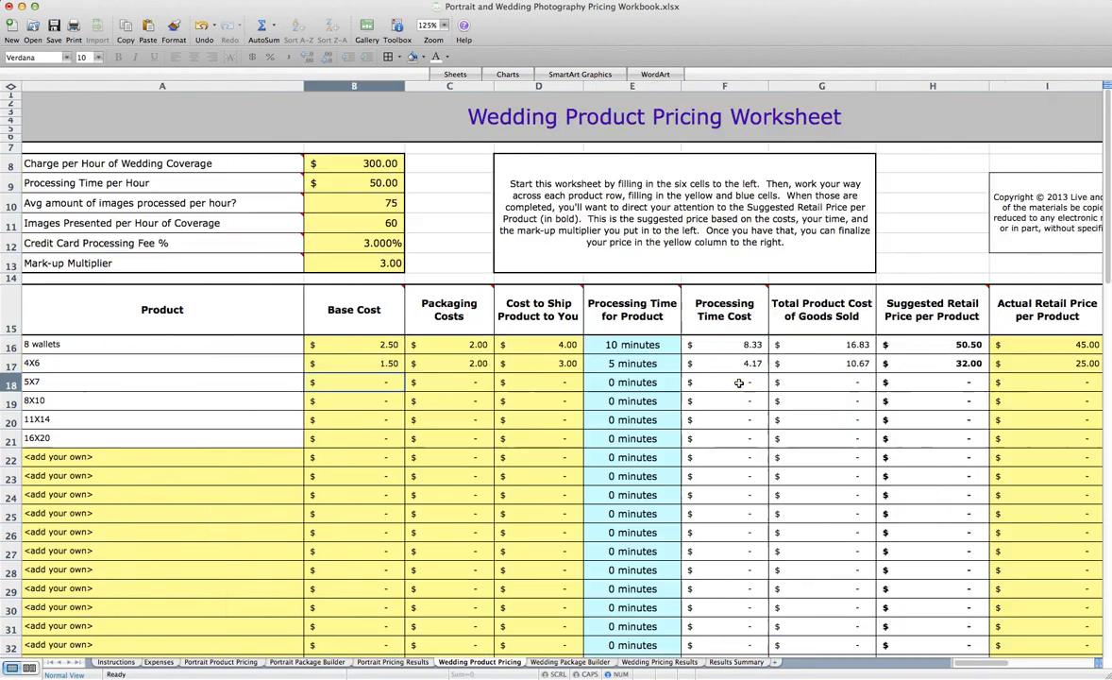
pyautogui.click(119, 459)
pyautogui.write('8X8 Album')
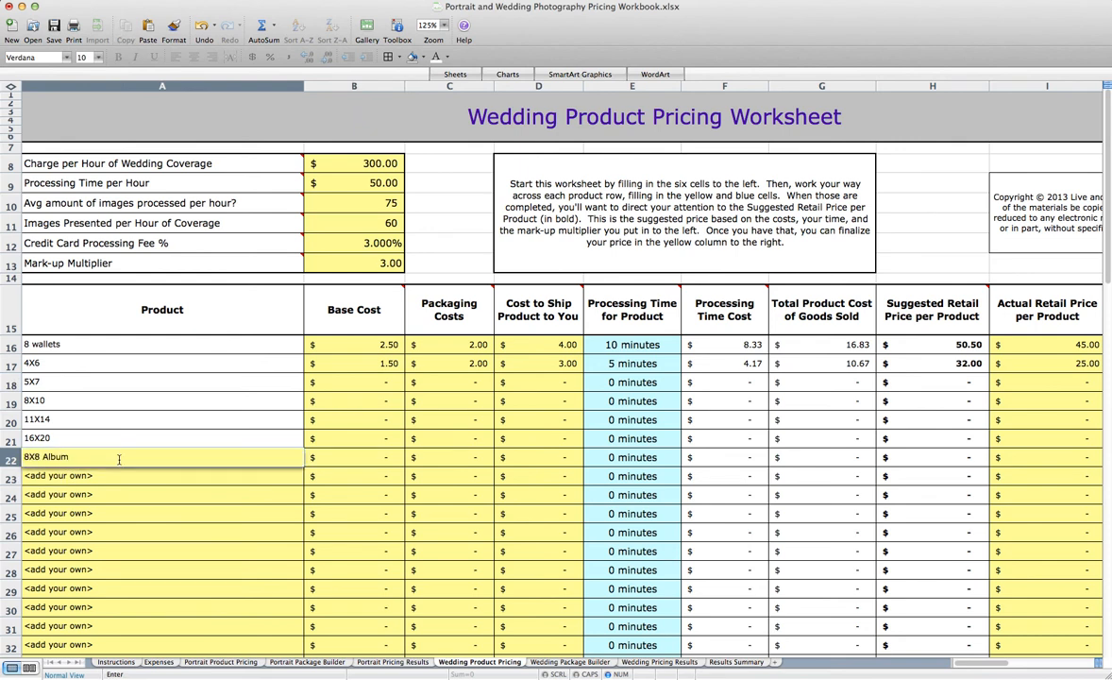
pyautogui.press('Return')
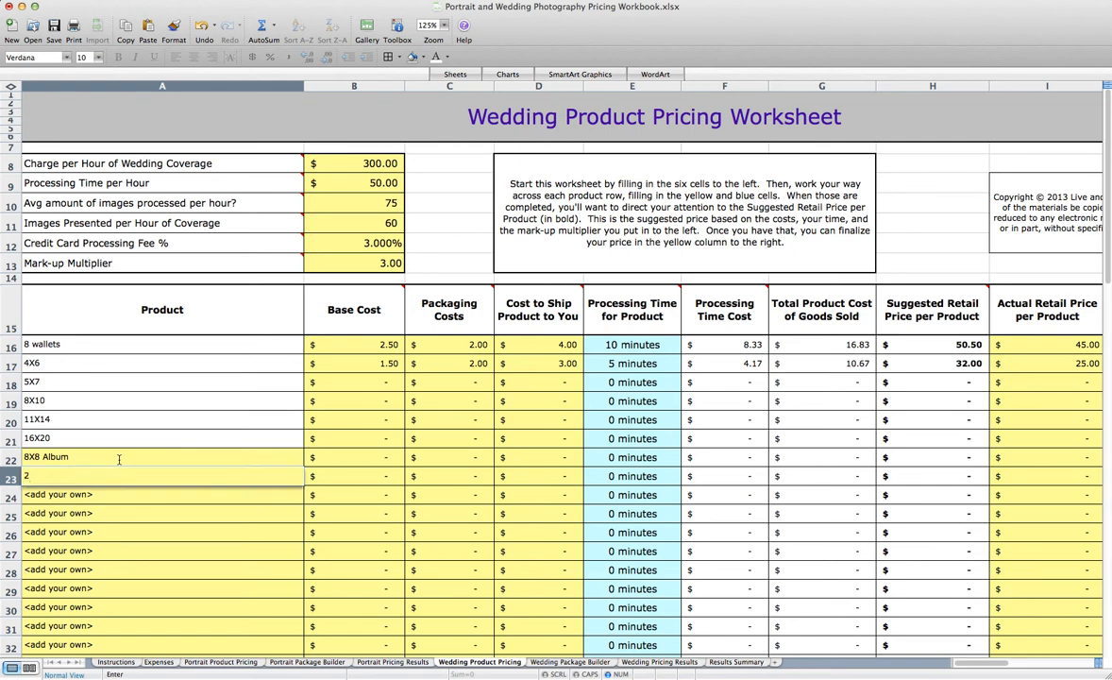
pyautogui.write('20X20 Canvas')
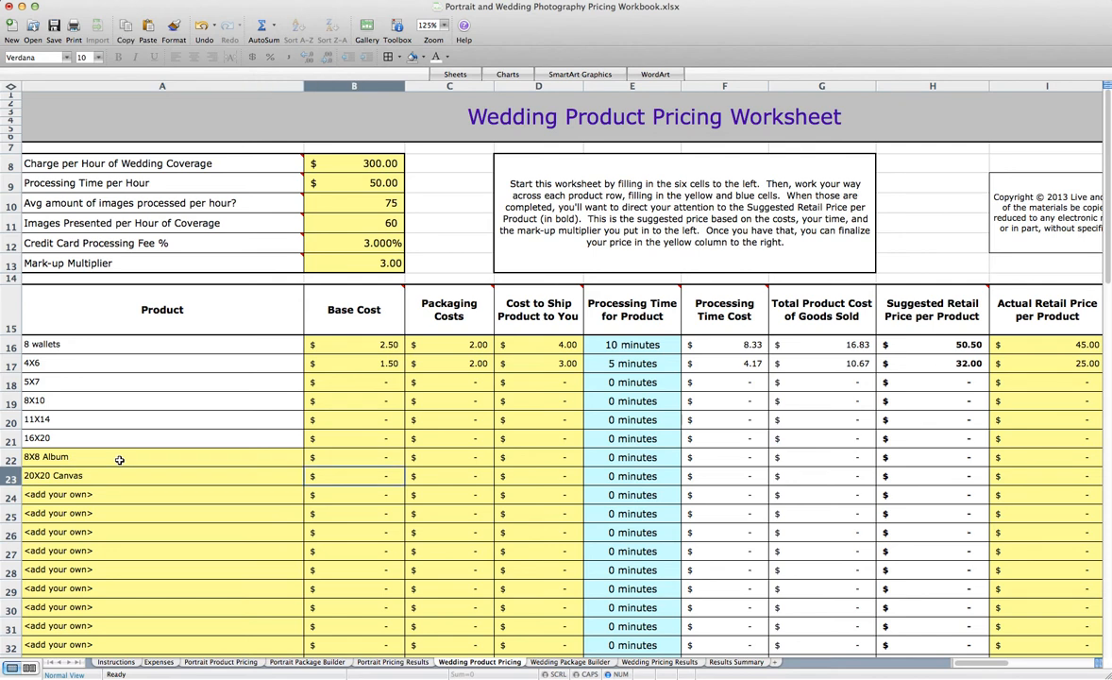
# Give the 8X8 Album a Base Cost of 75, Packaging Costs of 10 and a shipping cost of 15
pyautogui.click(379, 460)
pyautogui.write('75')
pyautogui.press('Tab')
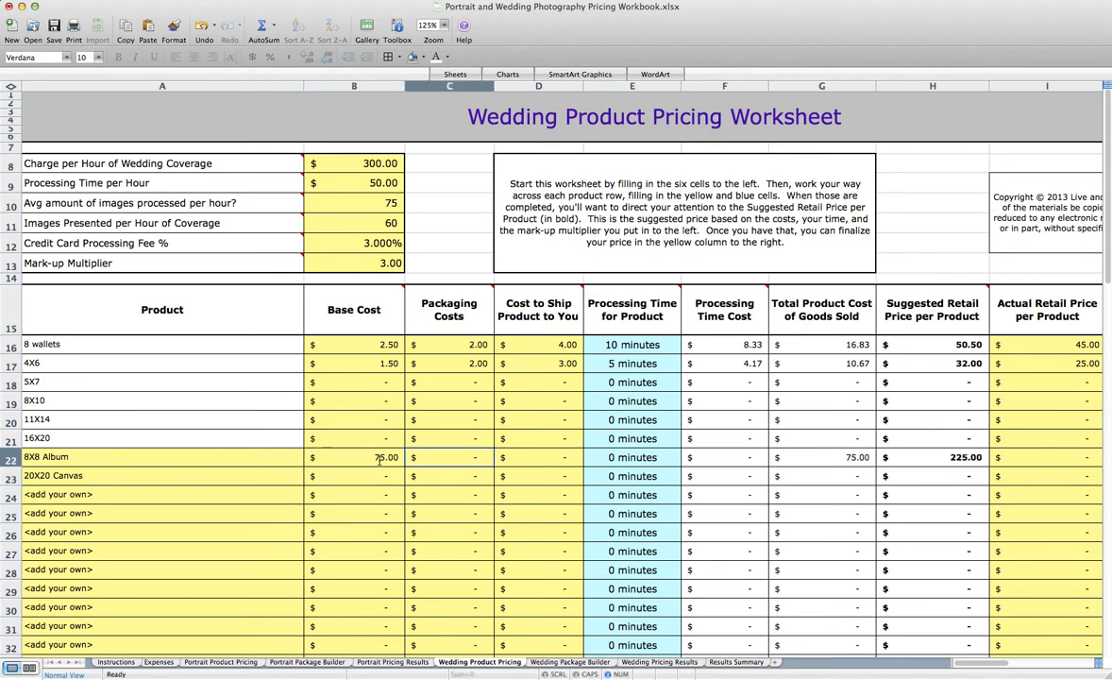
pyautogui.write('10')
pyautogui.press('Tab')
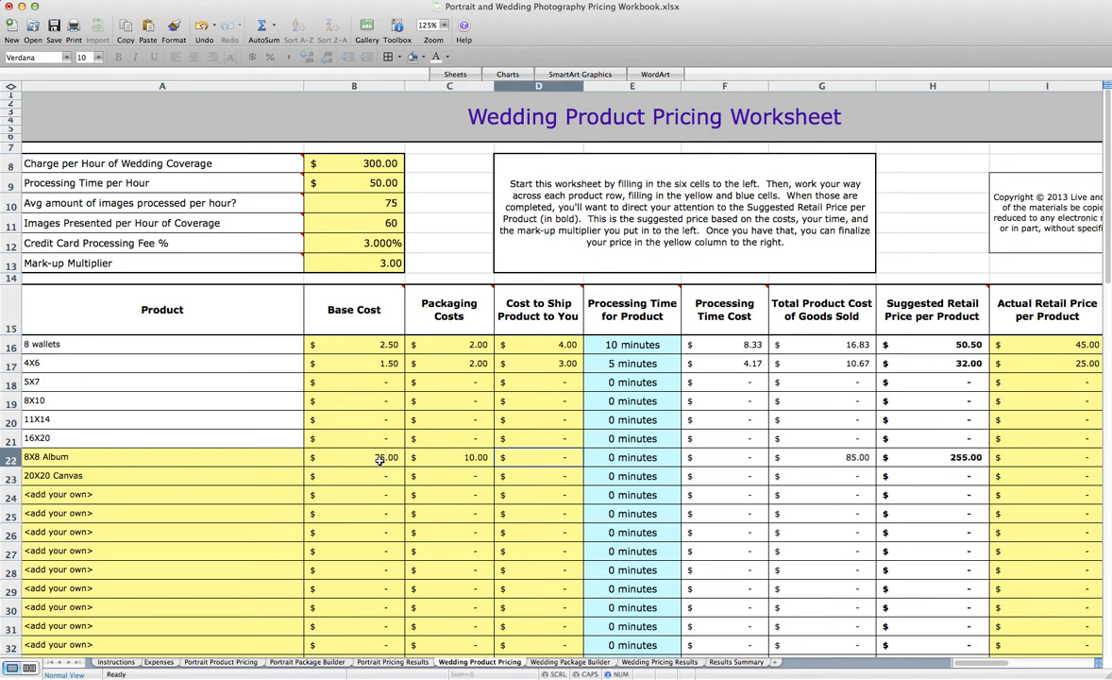
pyautogui.write('15')
pyautogui.press('Tab')
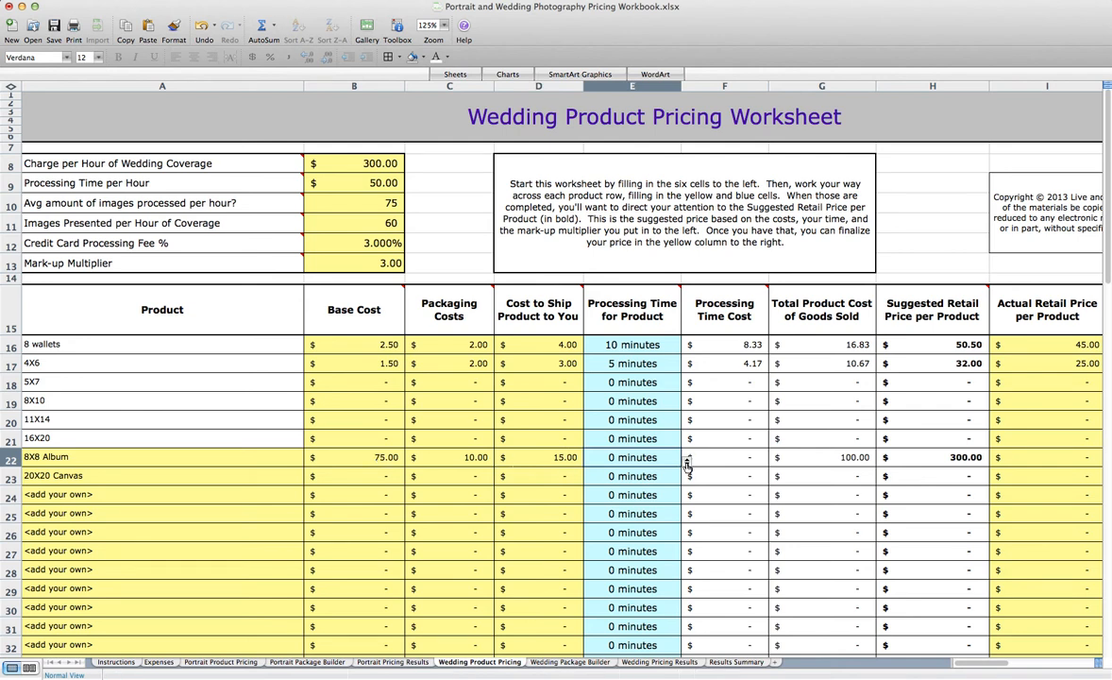
# Set the 8X8 Album's processing time to 2 hours and its Actual Retail Price to 500
pyautogui.click(686, 460)
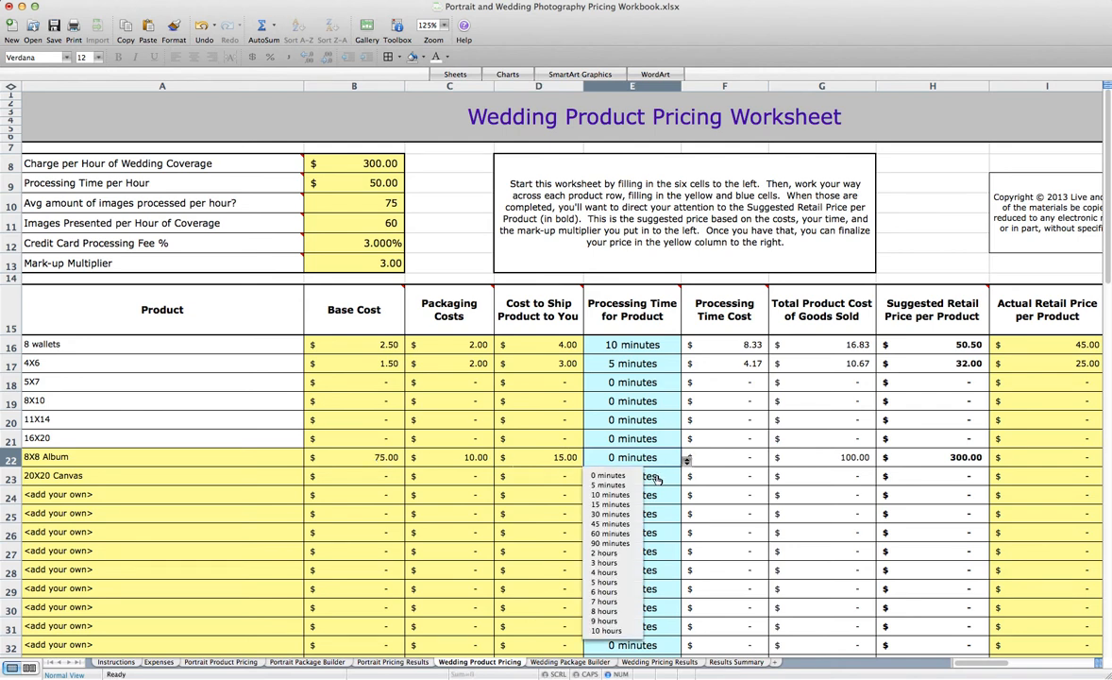
pyautogui.click(605, 554)
pyautogui.click(1019, 460)
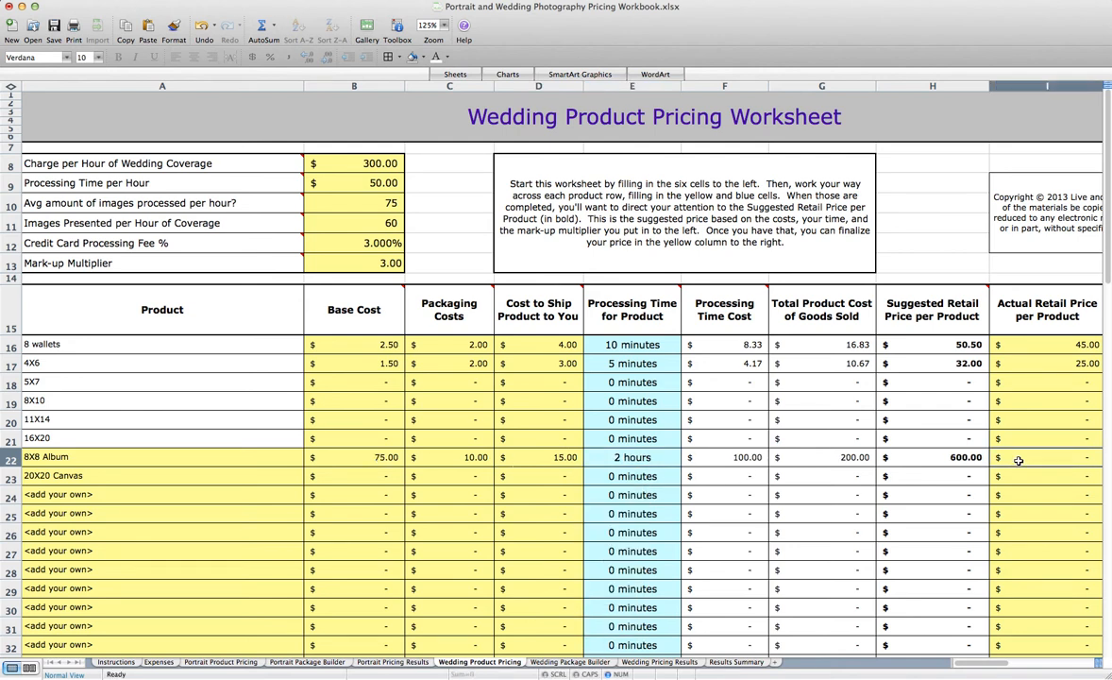
pyautogui.write('500')
pyautogui.press('Return')
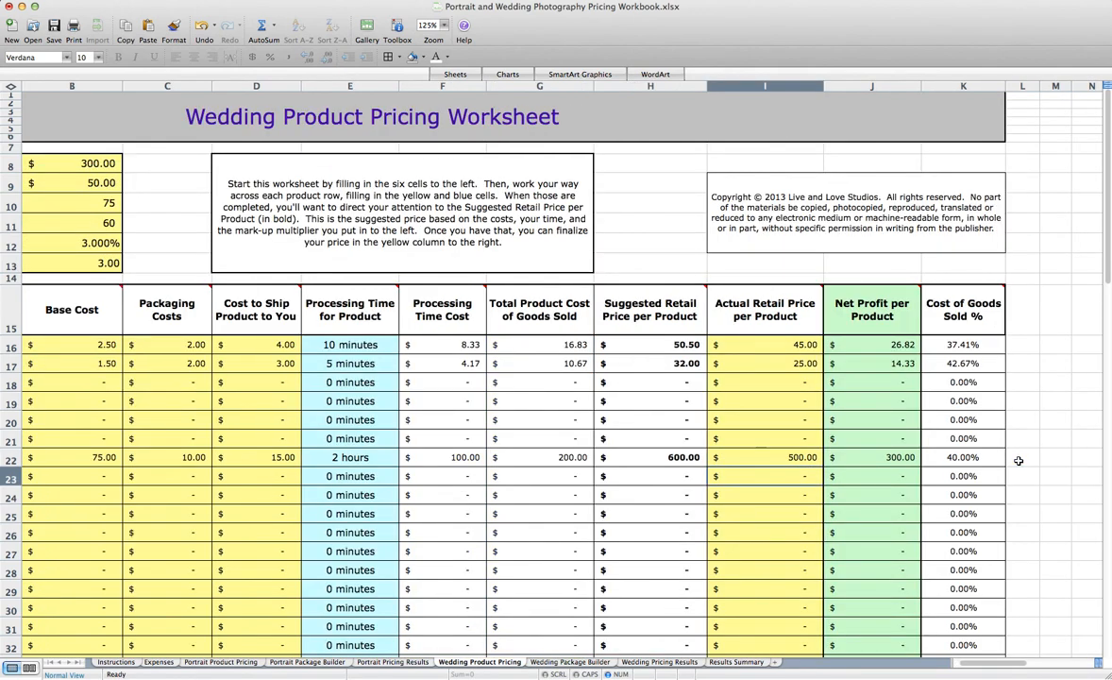
# Give the 20X20 Canvas a Base Cost of 60, Packaging Costs of 15 and a shipping cost of 15
pyautogui.hscroll(-5, 491, 467)
pyautogui.click(364, 474)
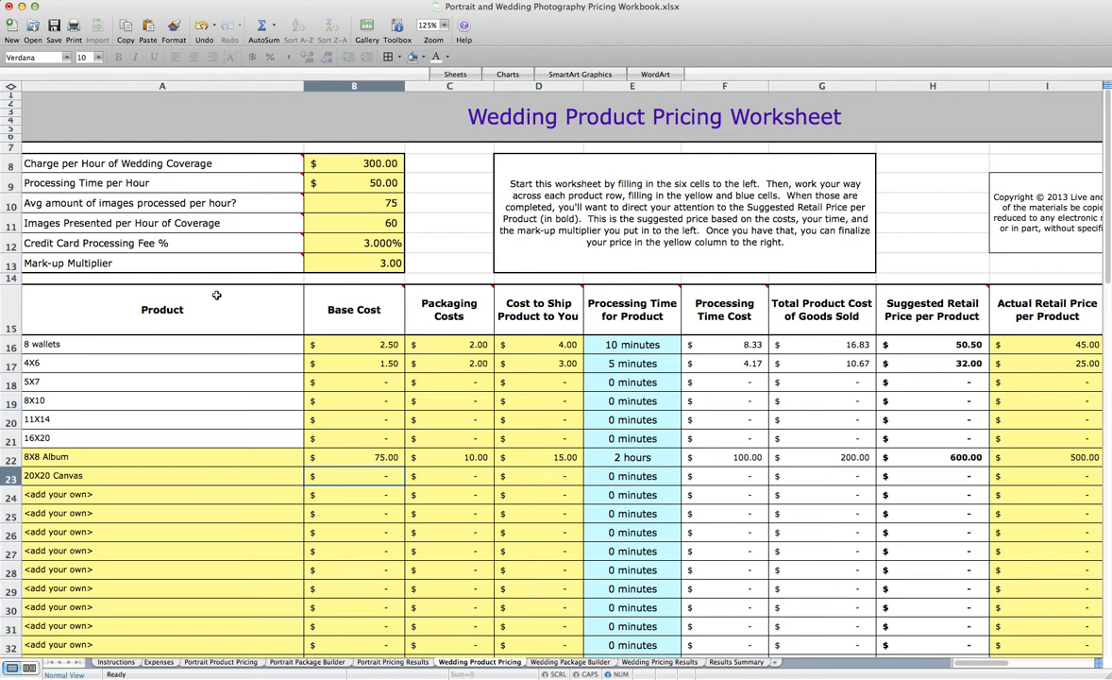
pyautogui.write('60')
pyautogui.press('Tab')
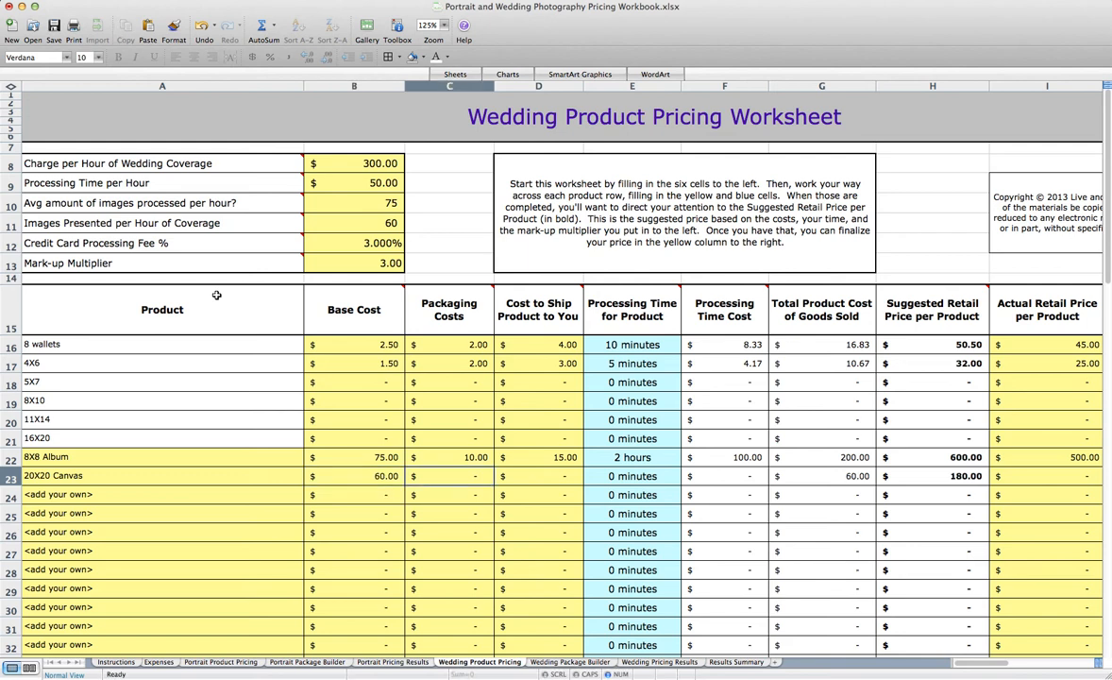
pyautogui.write('15')
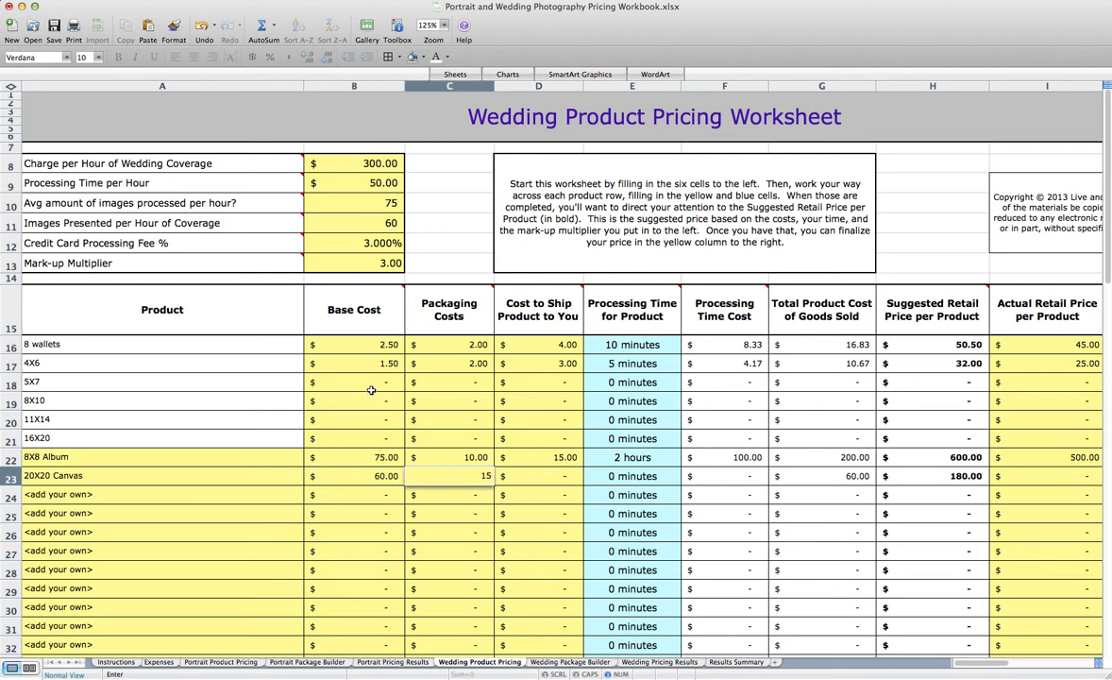
pyautogui.press('Tab')
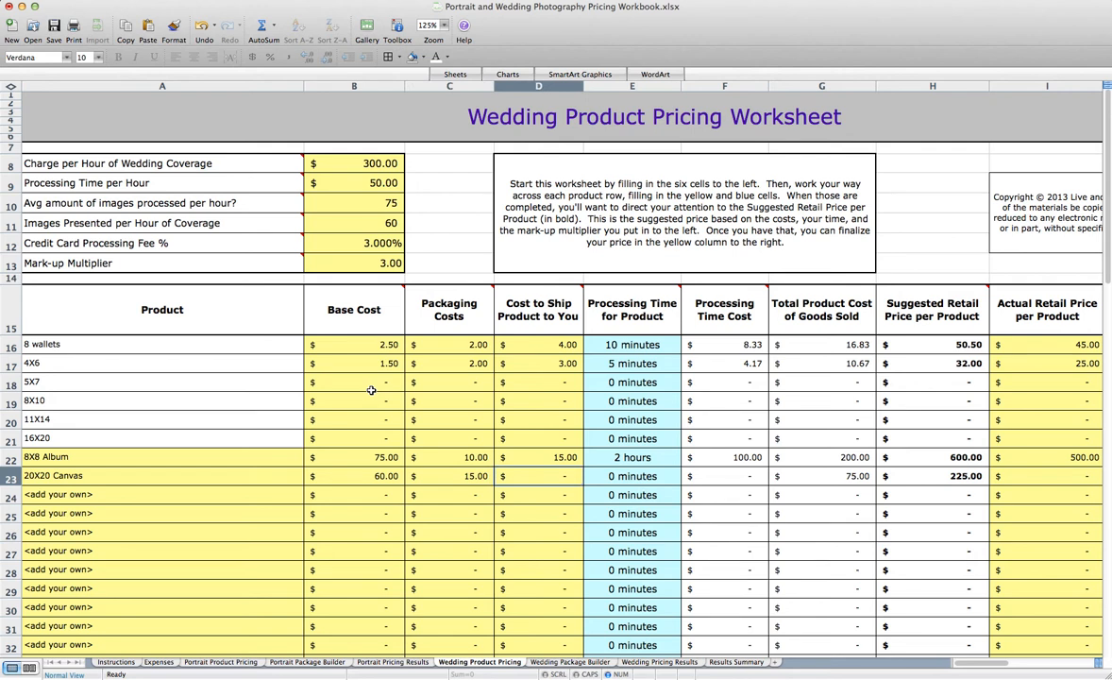
pyautogui.write('15')
pyautogui.press('Tab')
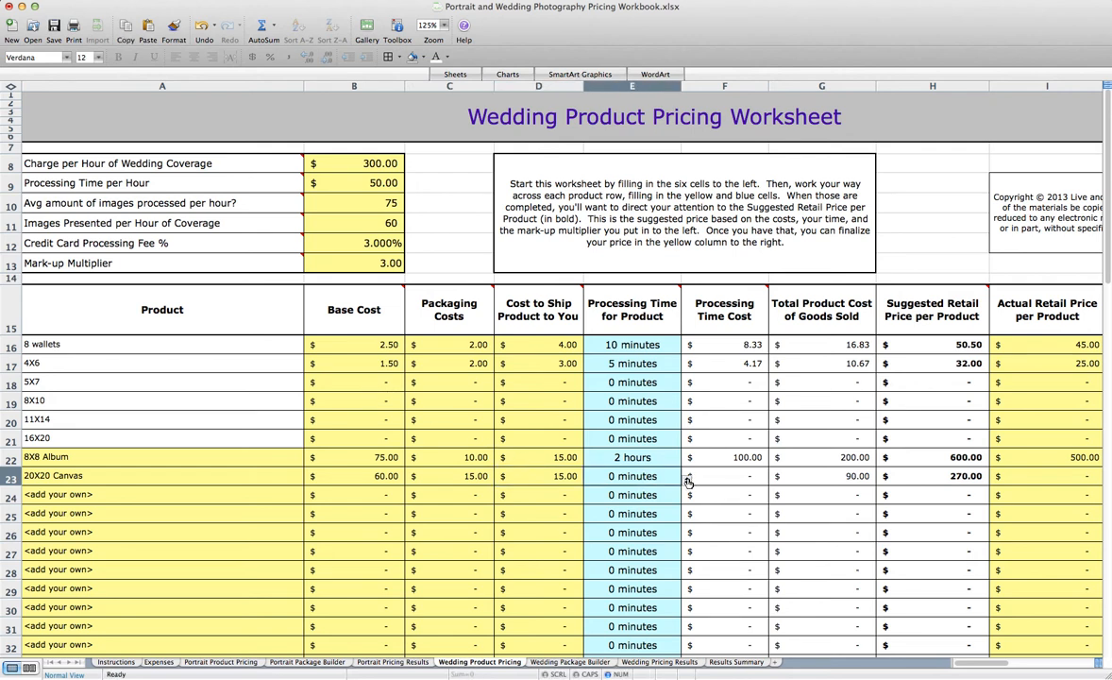
# Set the 20X20 Canvas's processing time to 90 minutes and its Actual Retail Price to 425
pyautogui.click(688, 480)
pyautogui.click(559, 519)
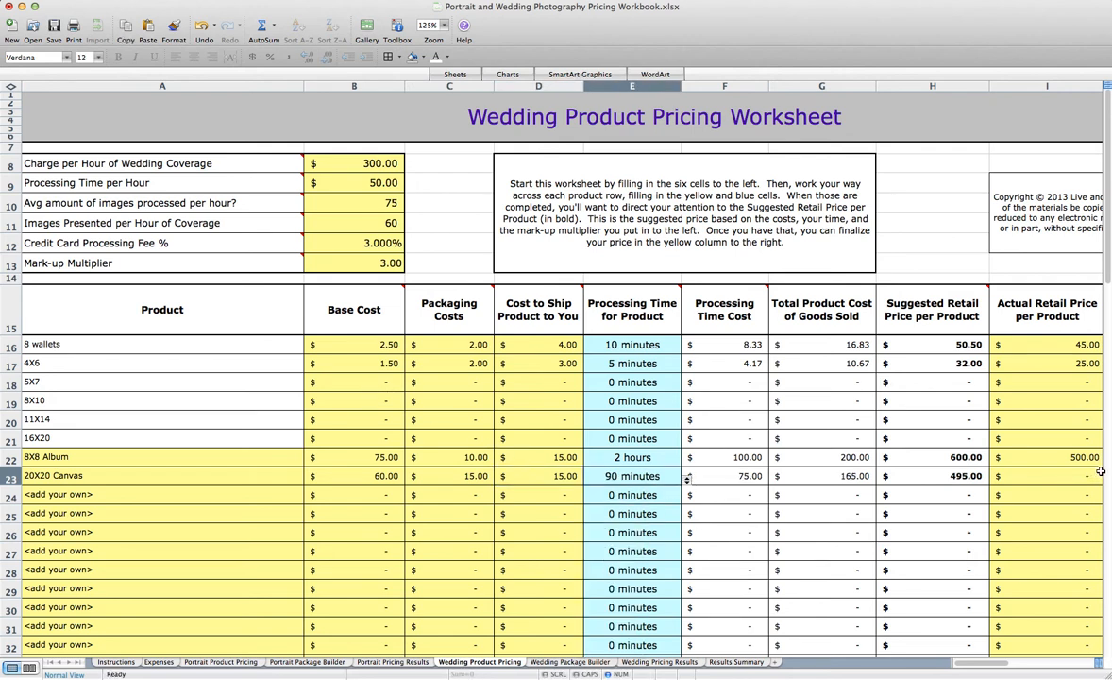
pyautogui.click(1051, 480)
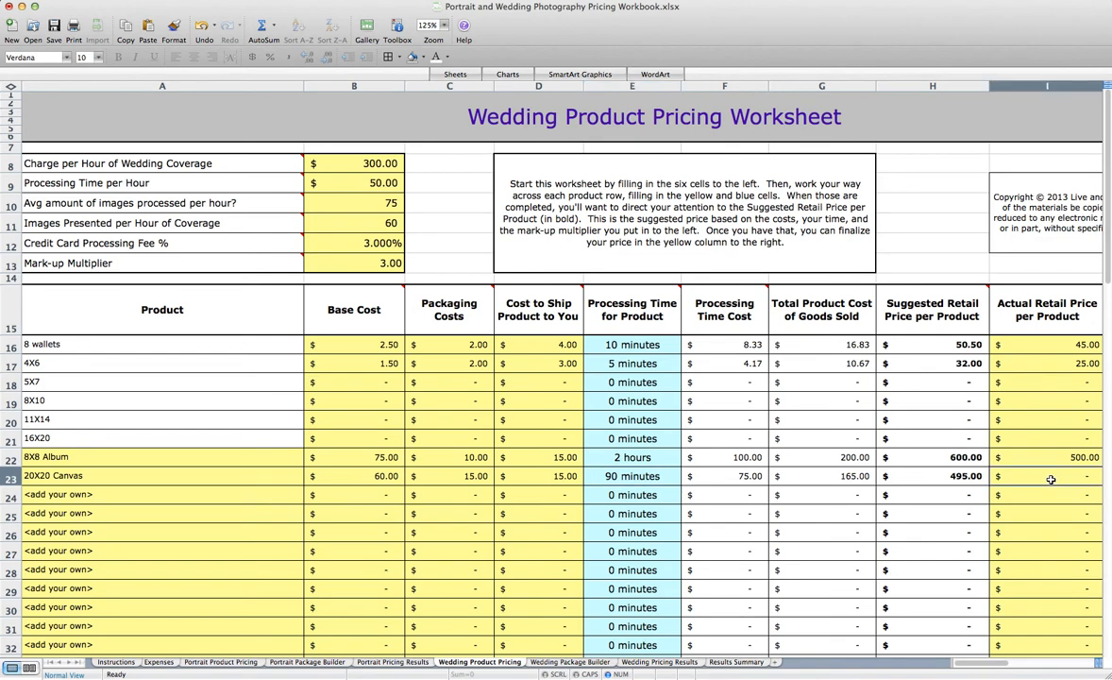
pyautogui.write('425')
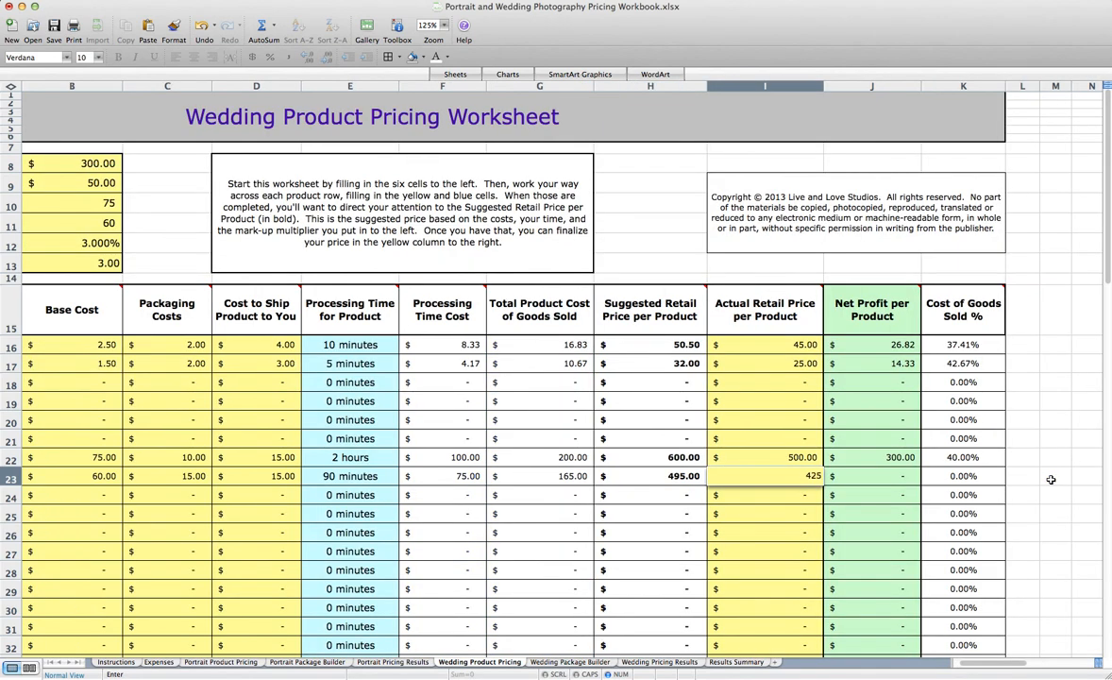
pyautogui.press('Return')
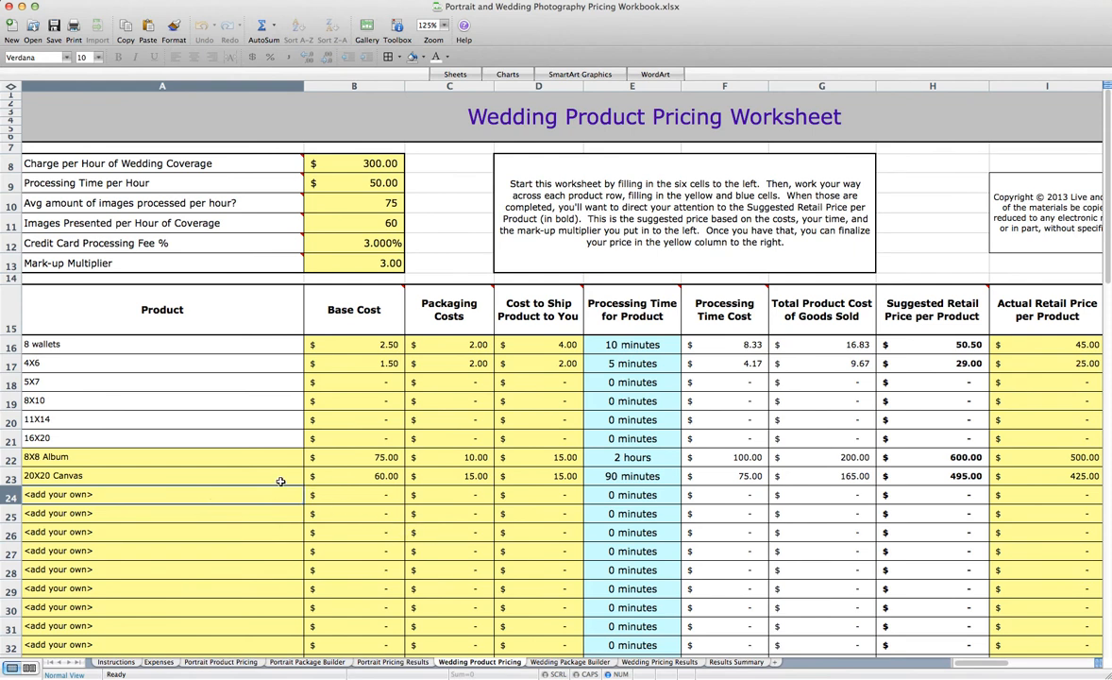
# On the Wedding Package Builder sheet, enter quantities of 2 for 8 wallets and 6 for 4X6 in Package #1
pyautogui.click(559, 664)
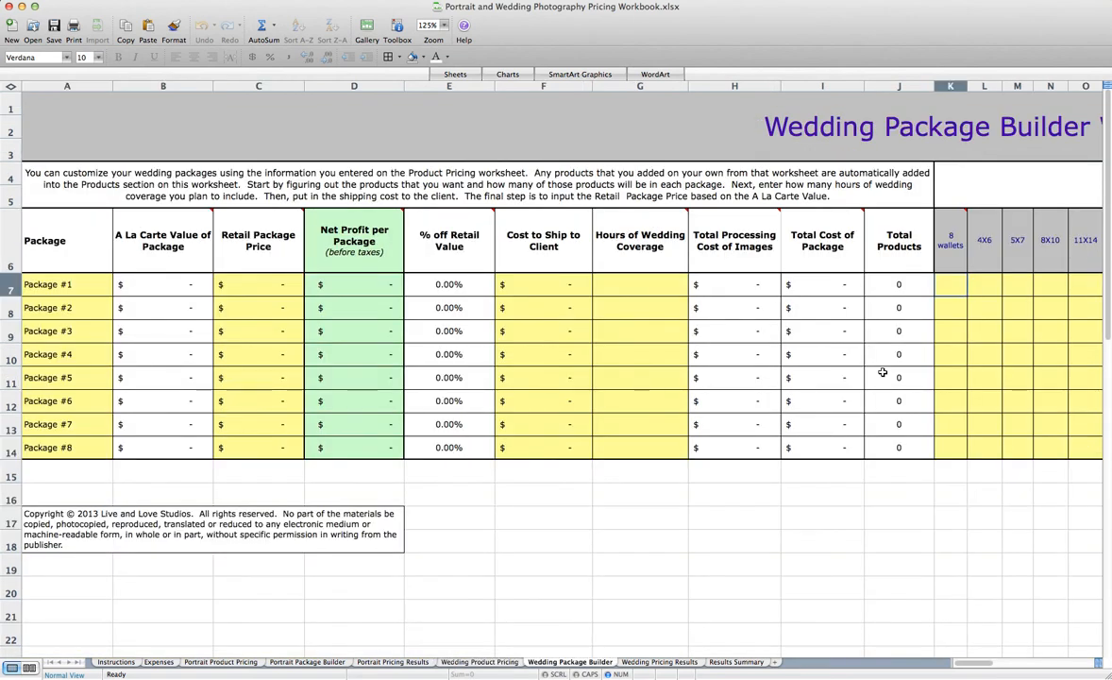
pyautogui.hscroll(3, 965, 284)
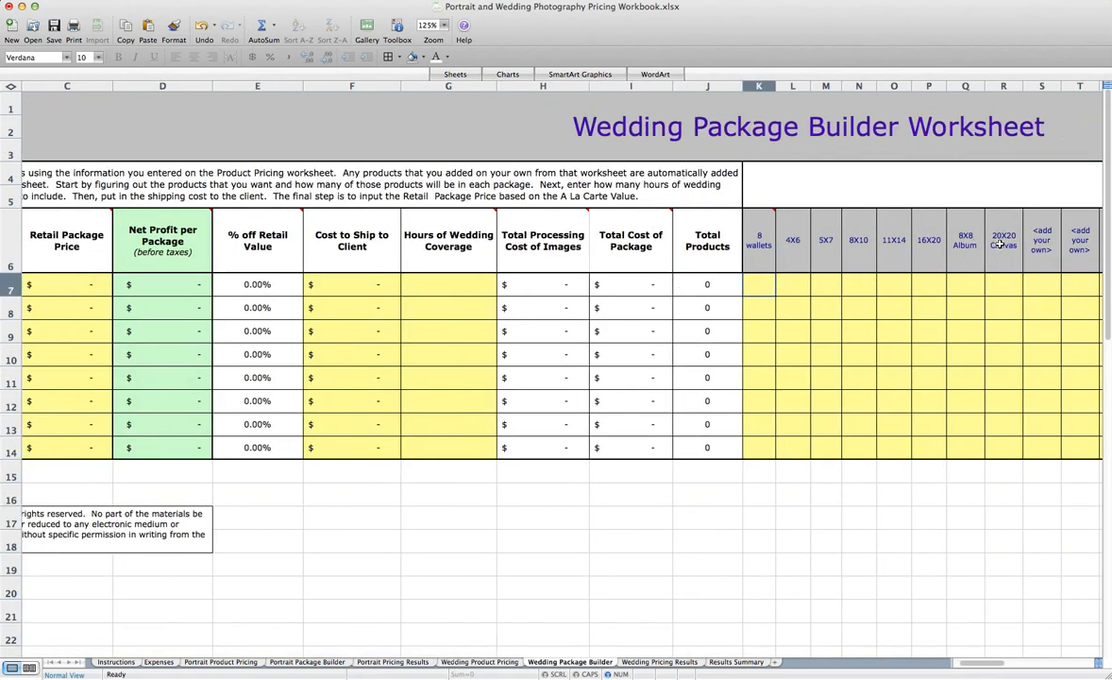
pyautogui.hscroll(-3, 717, 279)
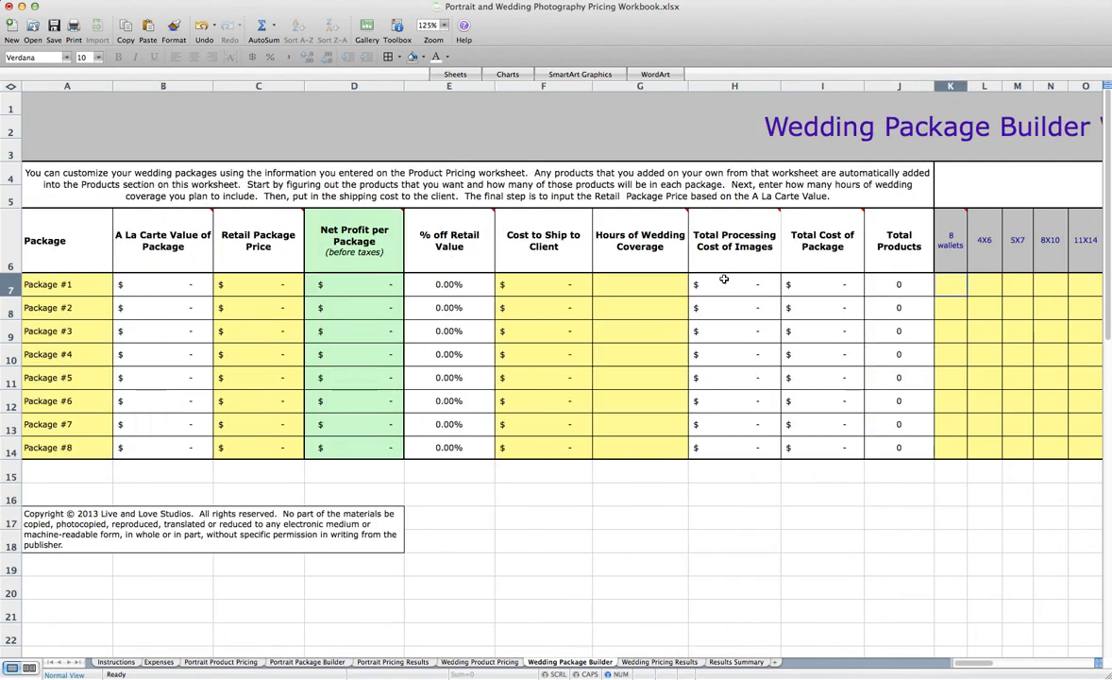
pyautogui.hscroll(5, 723, 280)
pyautogui.hscroll(-1, 723, 280)
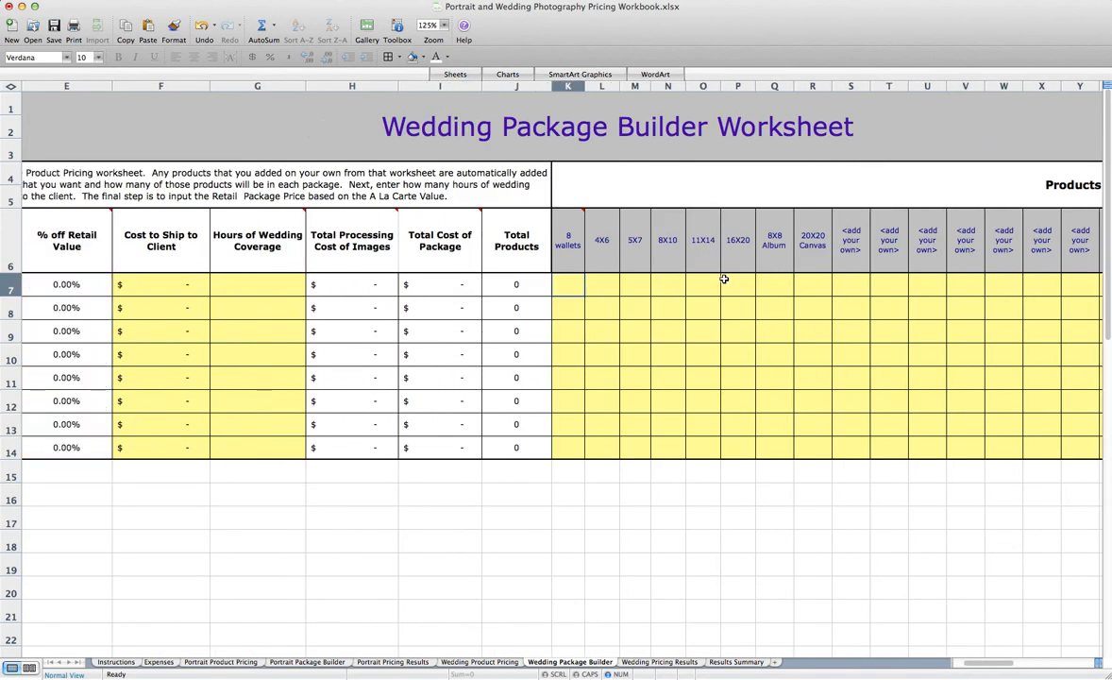
pyautogui.write('2')
pyautogui.press('Tab')
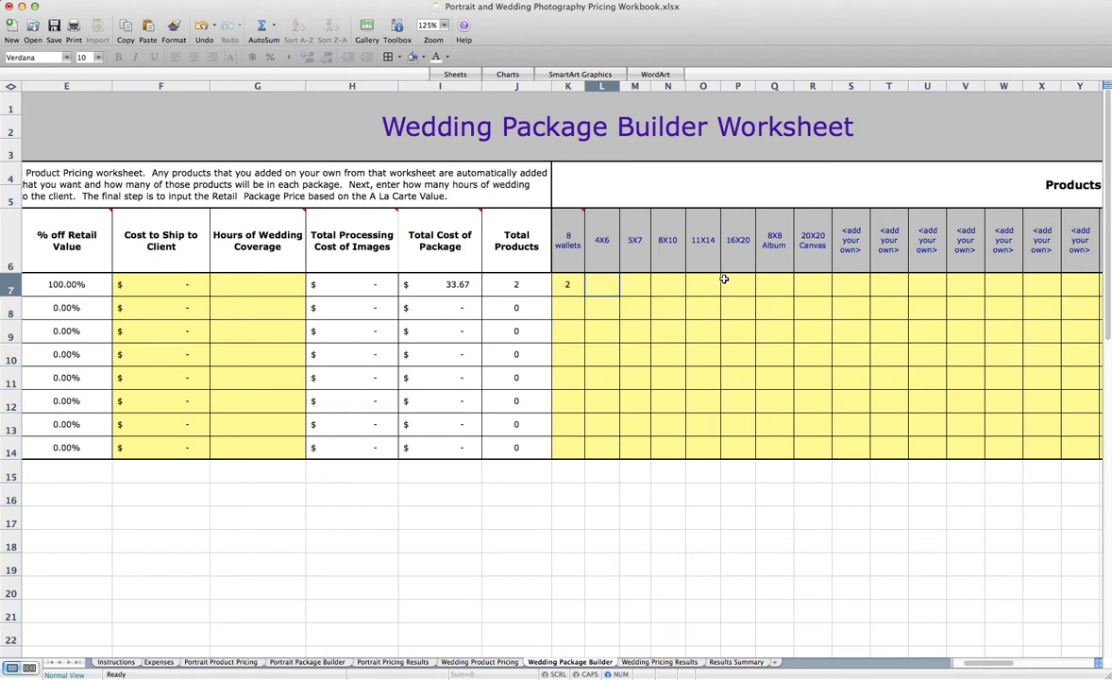
pyautogui.write('6')
pyautogui.press('Tab')
# Add a quantity of 1 for the 20X20 Canvas to Package #1
pyautogui.click(835, 288)
pyautogui.click(820, 285)
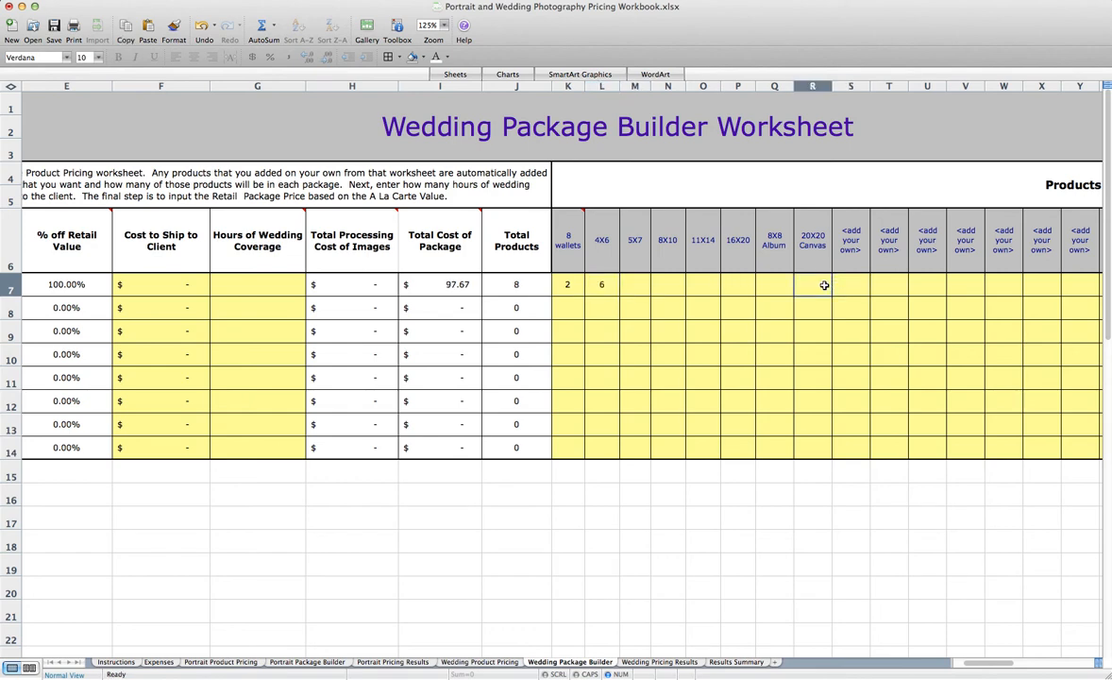
pyautogui.write('1')
pyautogui.press('Return')
# Set Package #1's Hours of Wedding Coverage to 6
pyautogui.hscroll(-5, 677, 304)
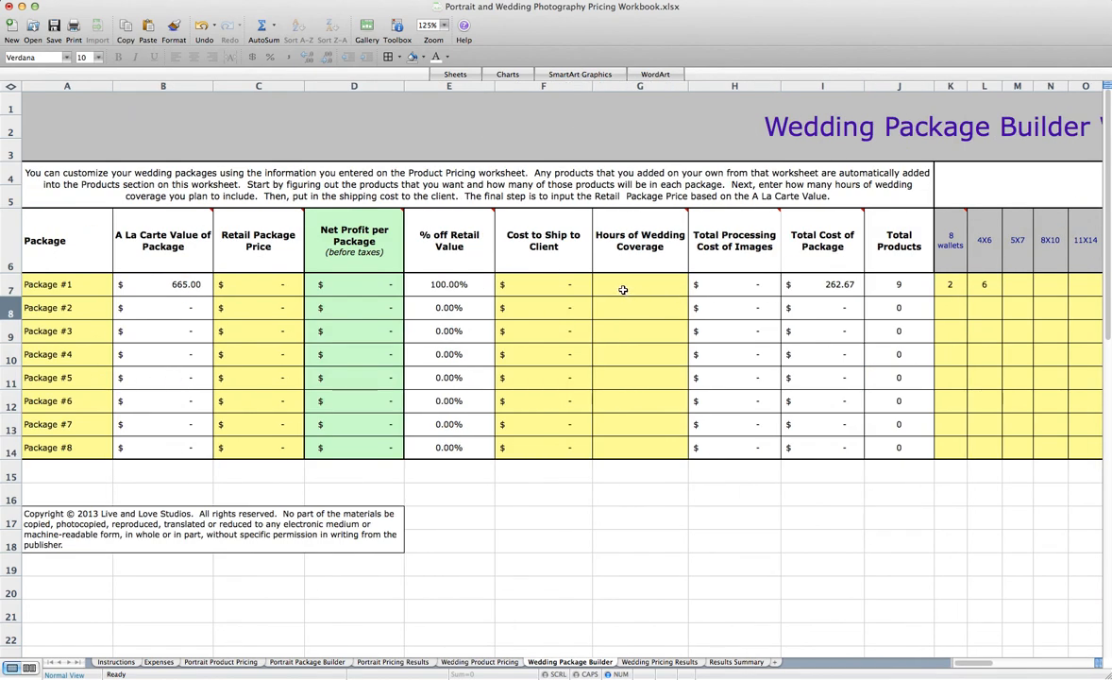
pyautogui.click(644, 284)
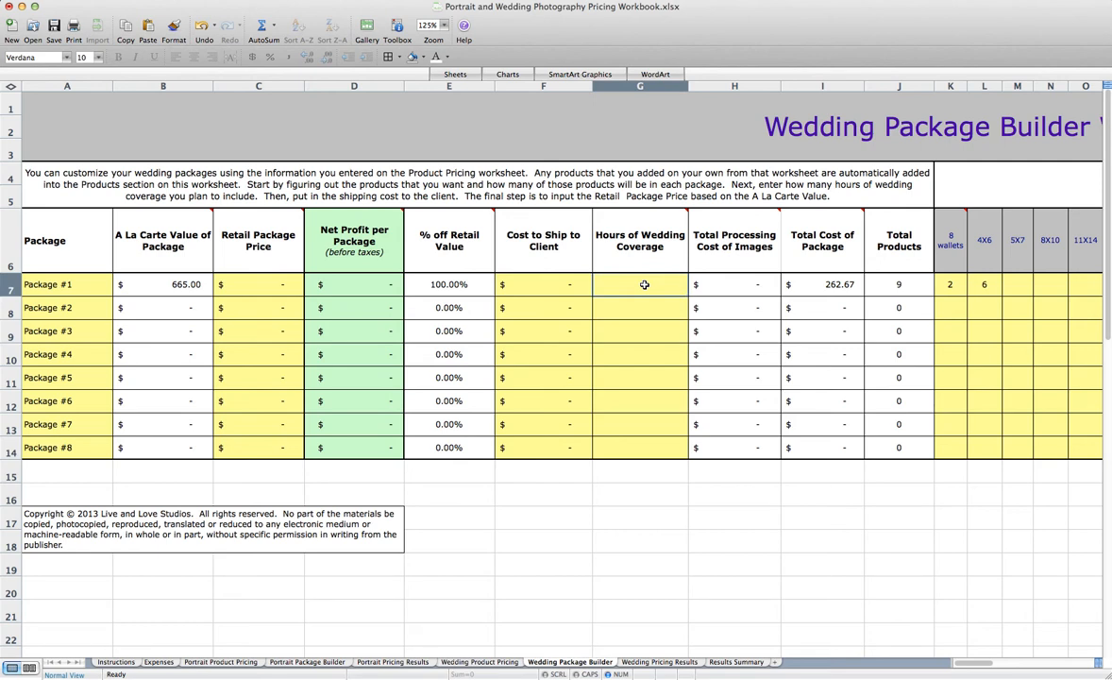
pyautogui.write('6')
pyautogui.press('Tab')
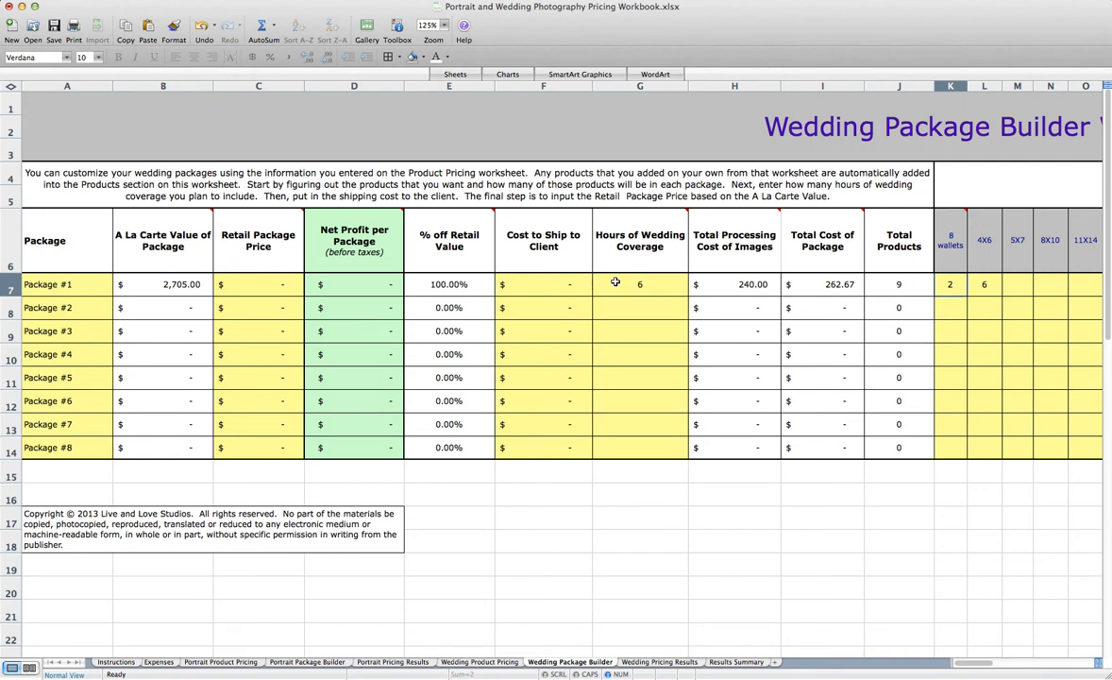
# Set Package #1's Retail Package Price to 2,400 and its Cost to Ship to Client to 10
pyautogui.click(529, 286)
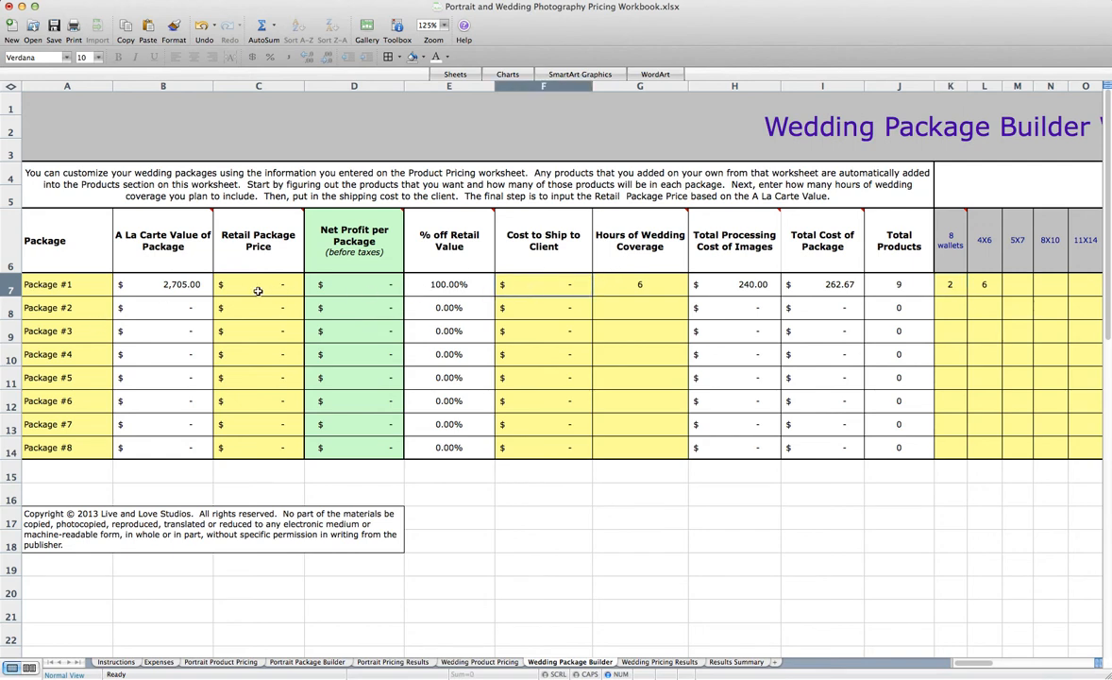
pyautogui.click(258, 291)
pyautogui.write('2')
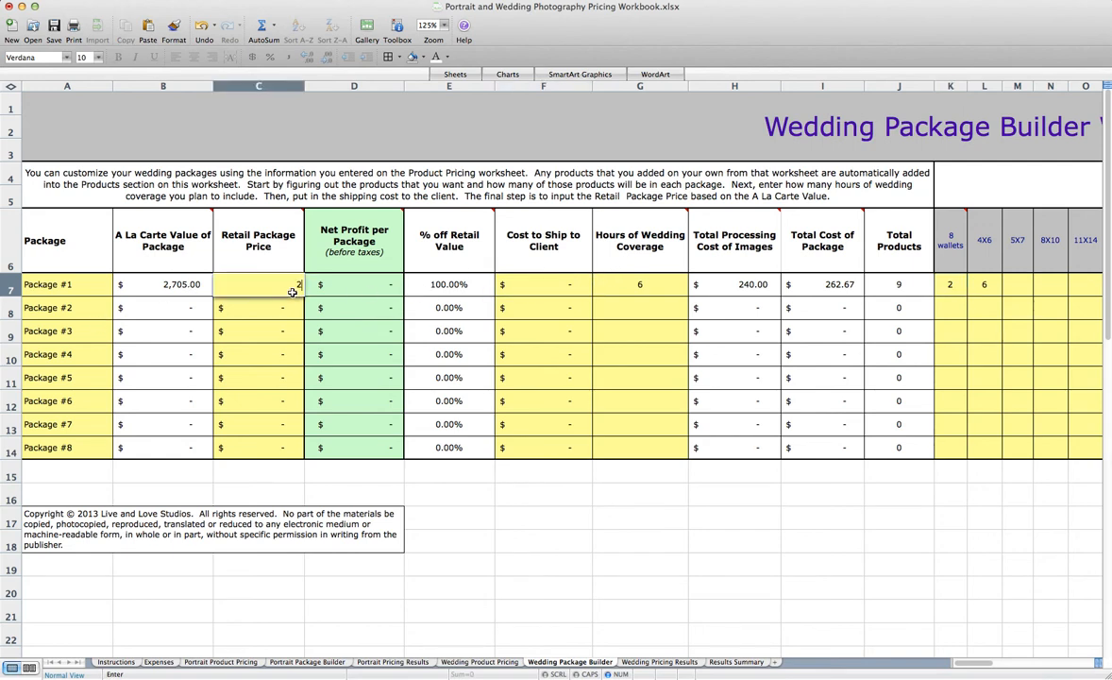
pyautogui.write(',400')
pyautogui.press('Tab')
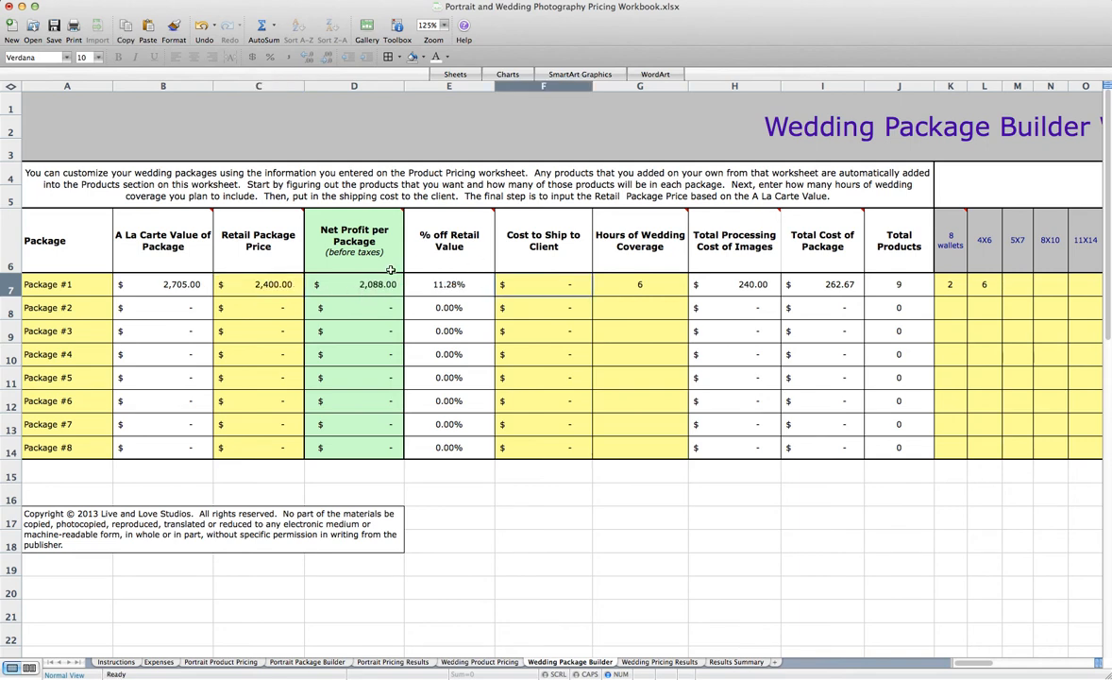
pyautogui.write('10')
pyautogui.press('Tab')
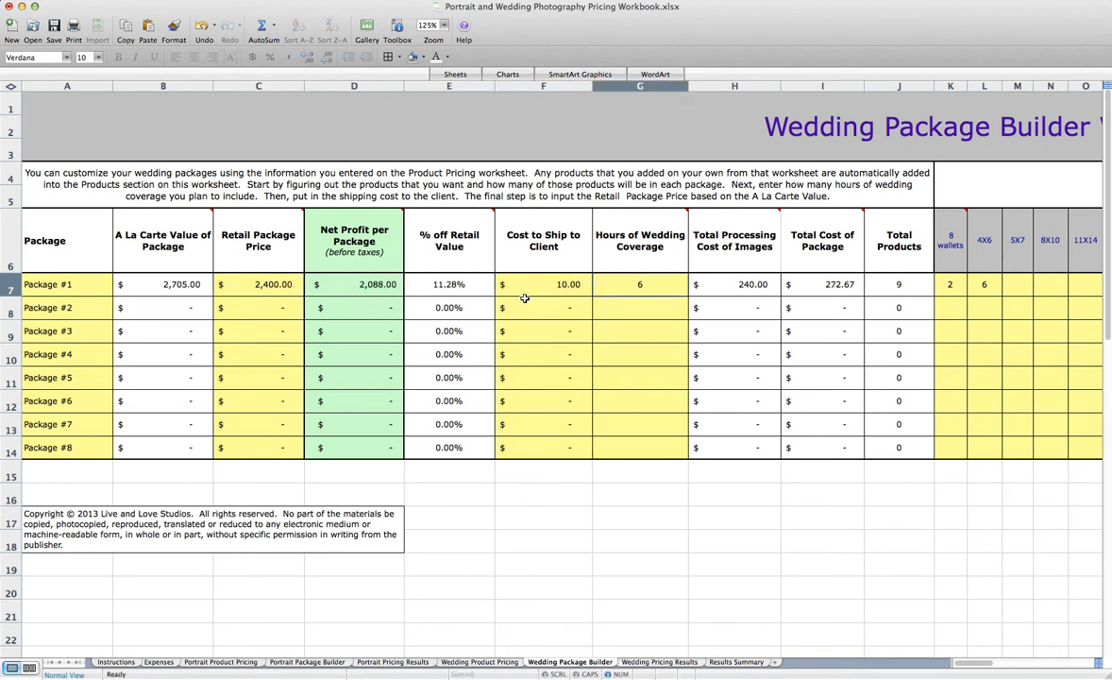
# Enter quantities of 2 for 8 wallets and 12 for 4X6 in Package #2
pyautogui.click(953, 310)
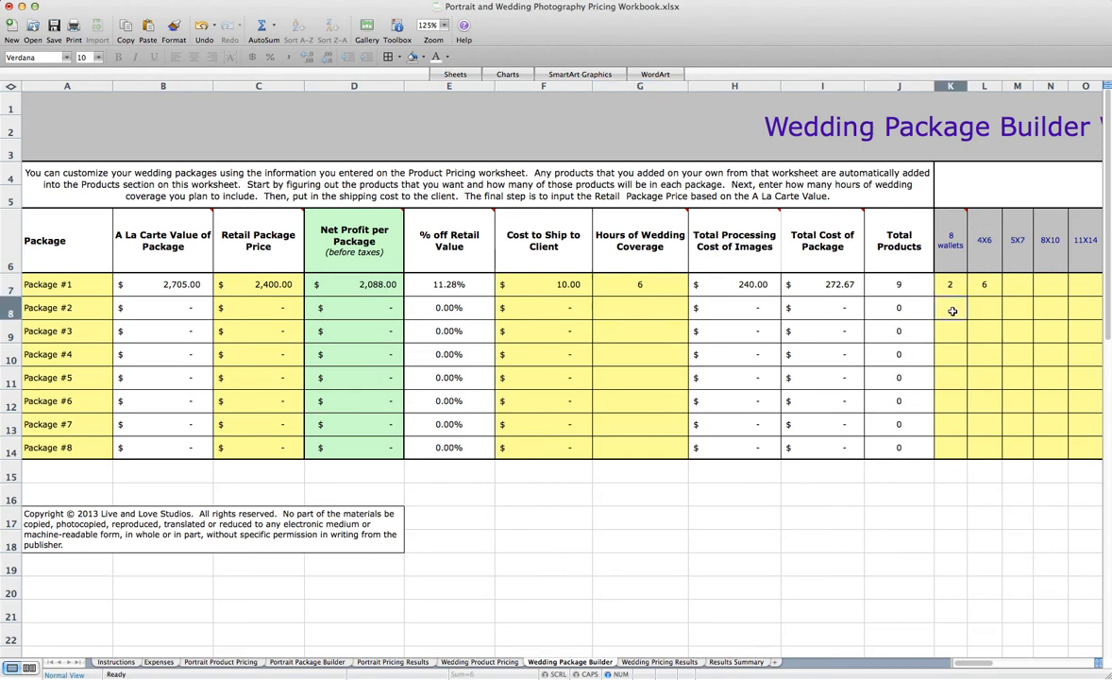
pyautogui.write('2')
pyautogui.press('Tab')
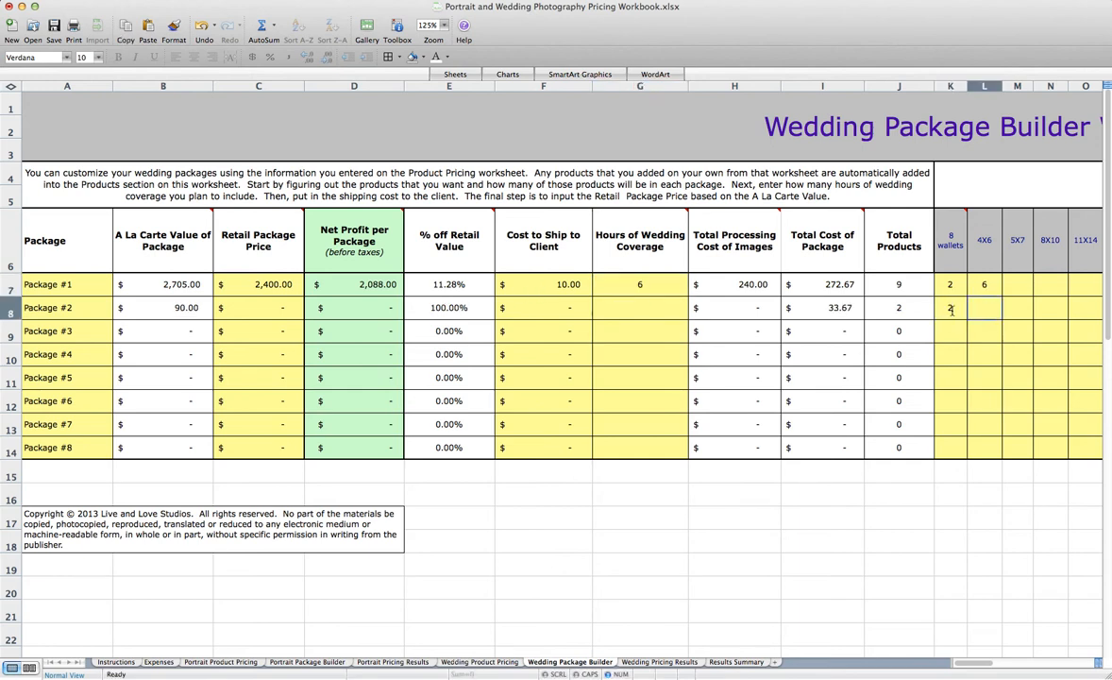
pyautogui.write('12')
pyautogui.press('Tab')
# Add a quantity of 1 each for the 20X20 Canvas and the 8X8 Album to Package #2
pyautogui.hscroll(5, 986, 322)
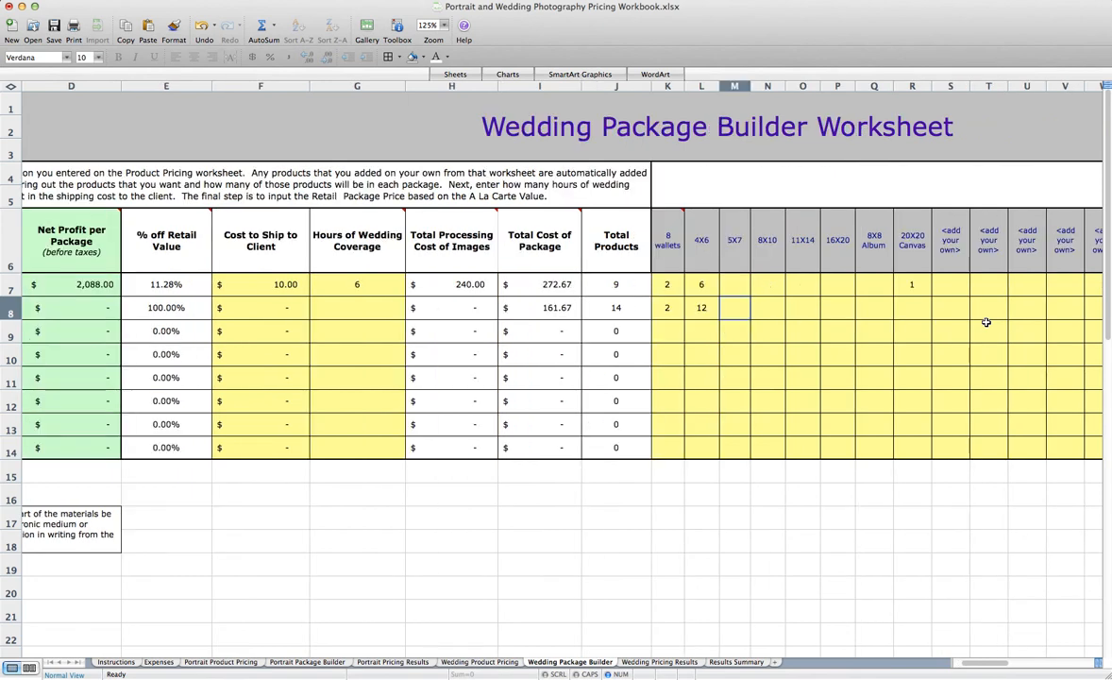
pyautogui.click(917, 308)
pyautogui.write('1')
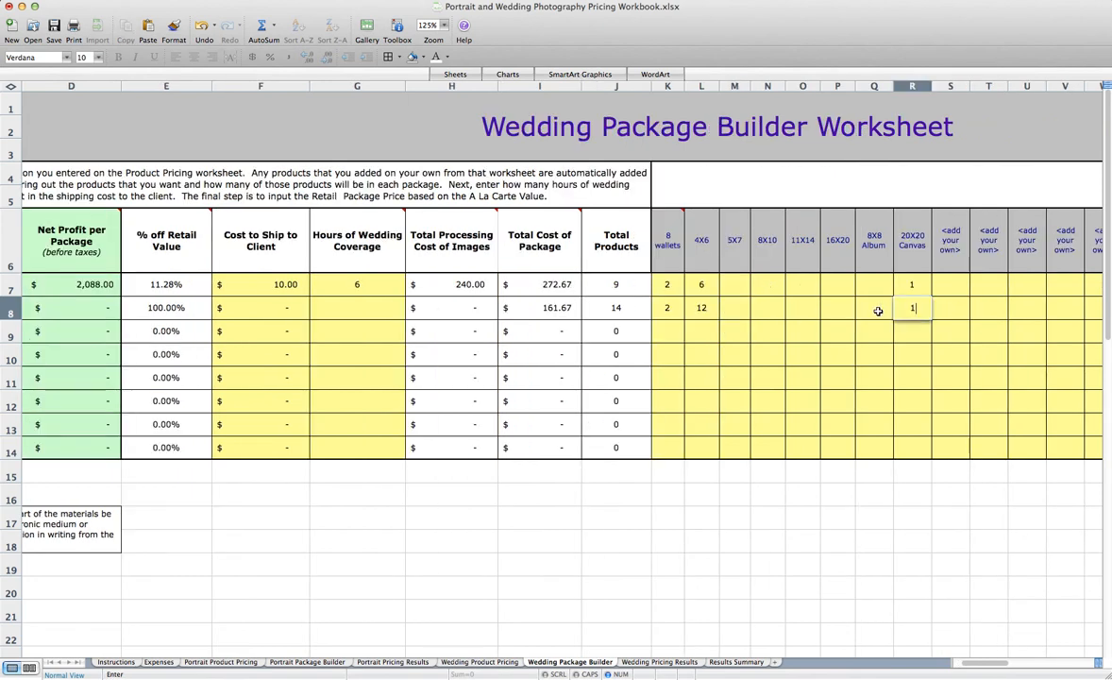
pyautogui.click(878, 311)
pyautogui.write('1')
pyautogui.press('Tab')
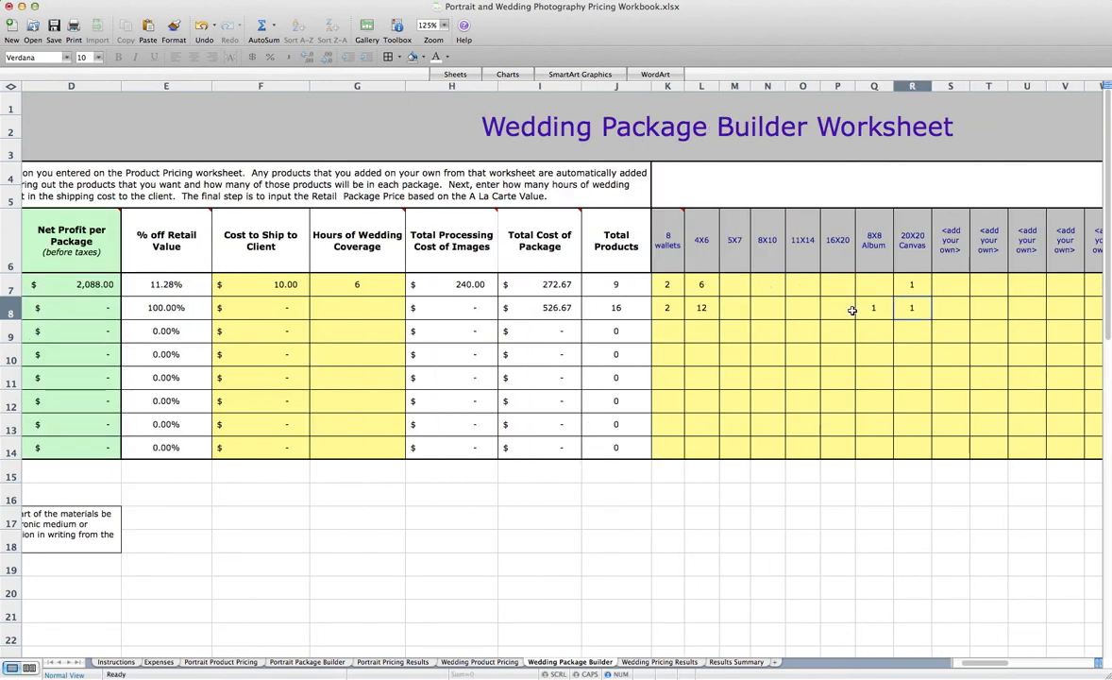
# Set Package #2's Hours of Wedding Coverage to 8
pyautogui.click(383, 315)
pyautogui.write('8')
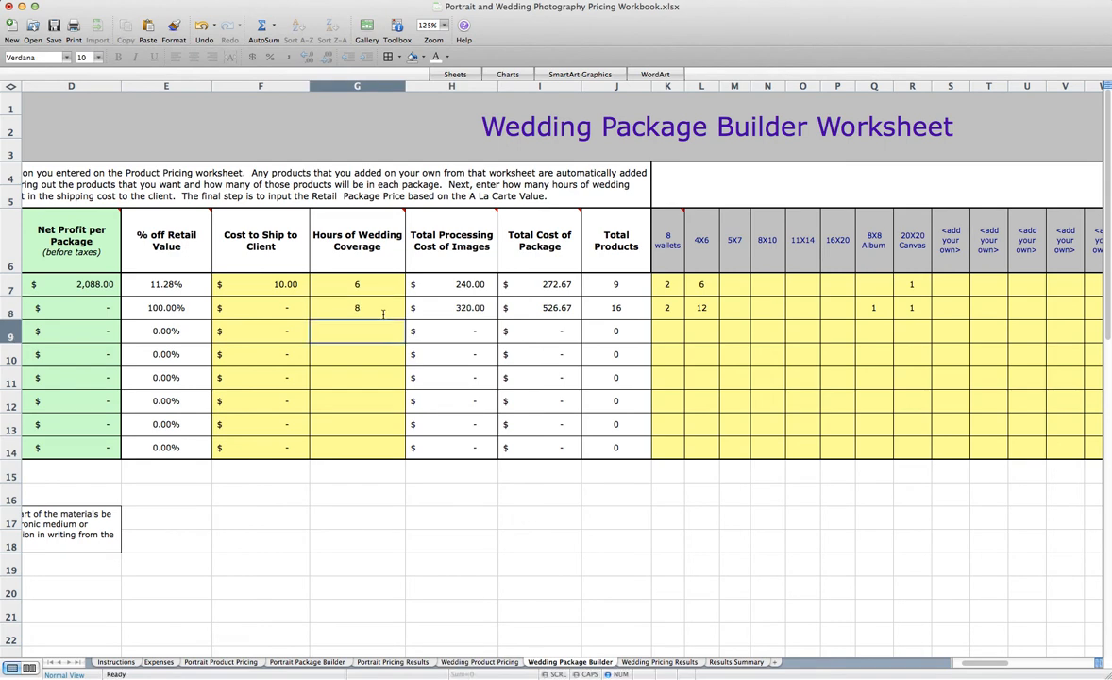
pyautogui.press('Return')
# Set Package #2's Retail Package Price to 3,500
pyautogui.hscroll(-5, 348, 290)
pyautogui.click(157, 314)
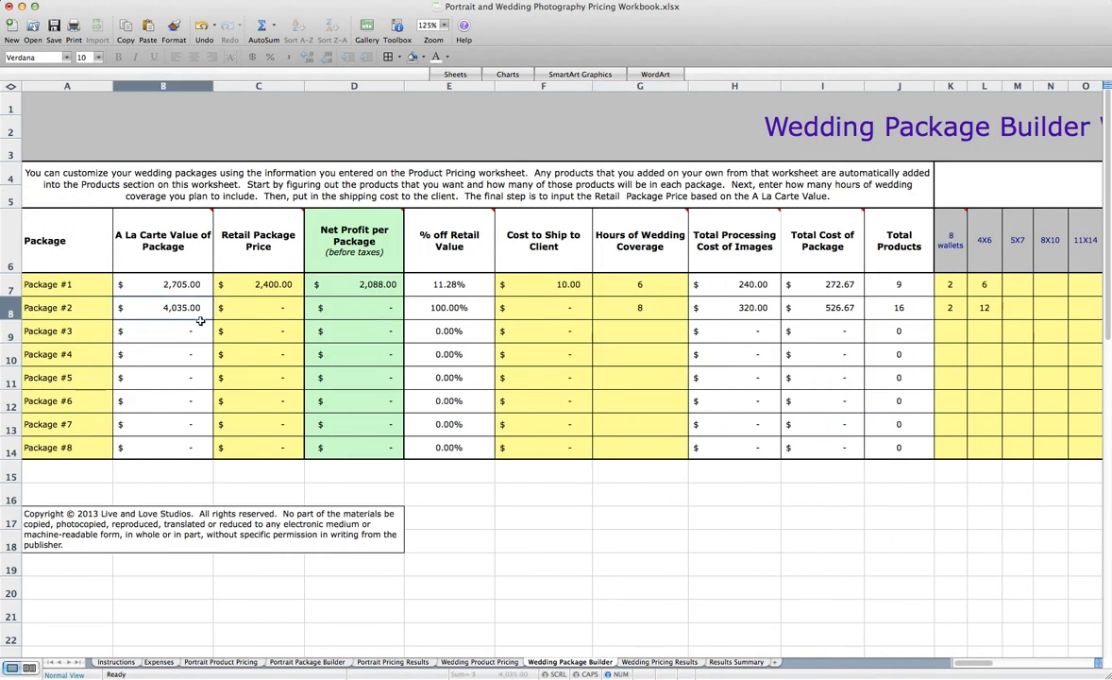
pyautogui.click(244, 306)
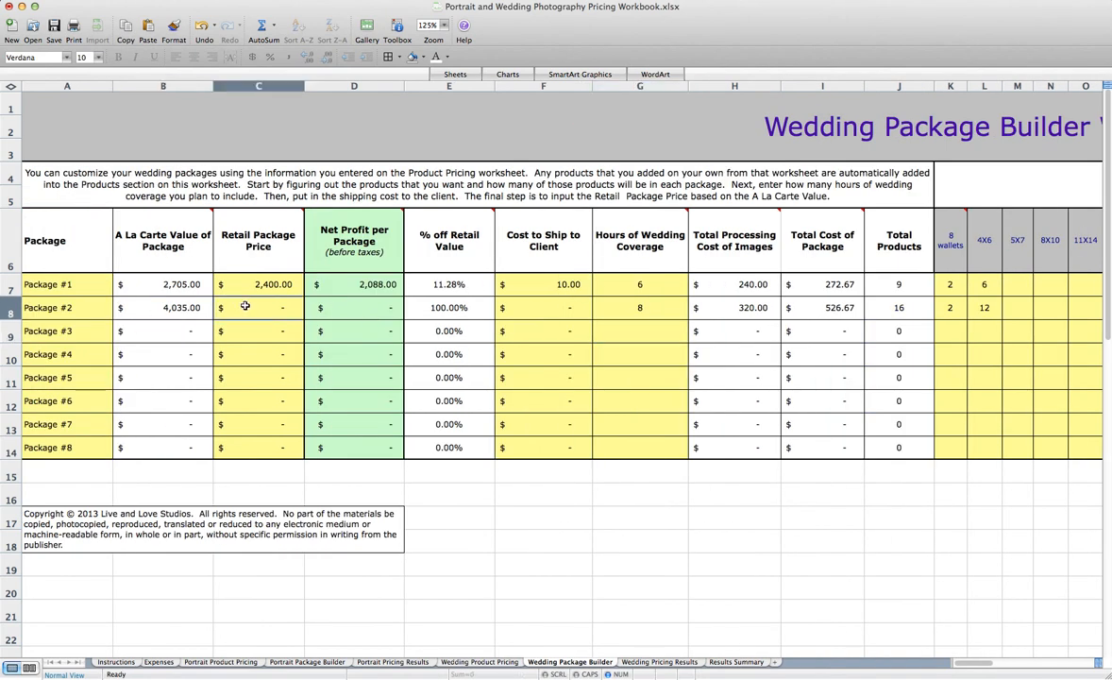
pyautogui.write('3,')
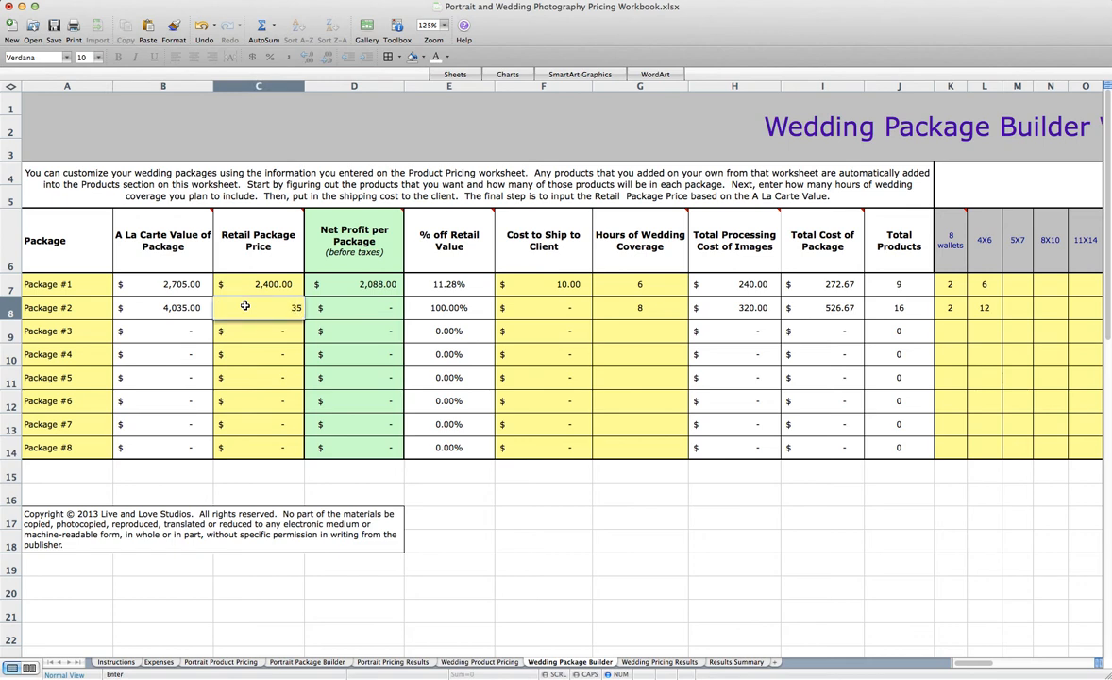
pyautogui.write('500')
pyautogui.press('Tab')
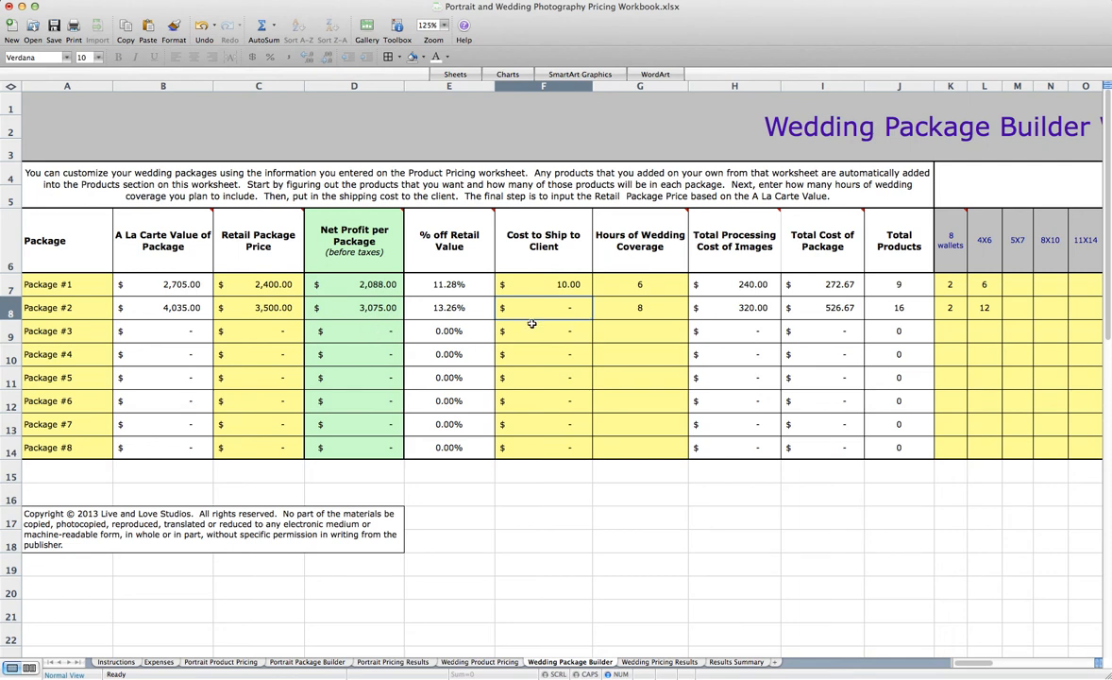
# Set Package #2's Cost to Ship to Client to 25
pyautogui.write('10')
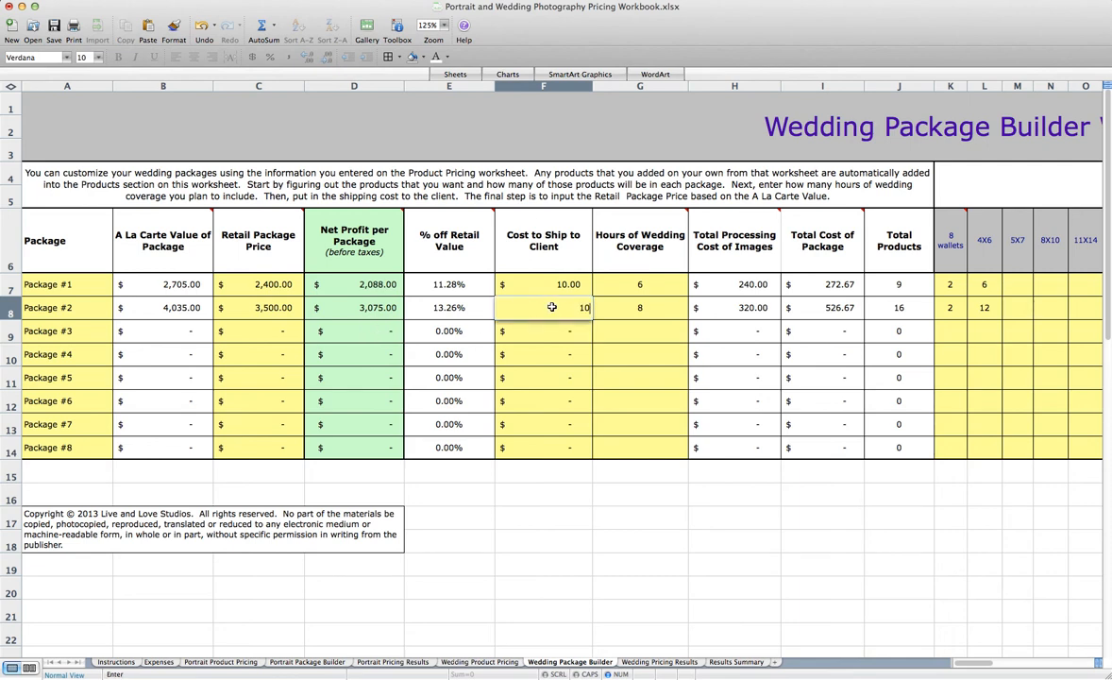
pyautogui.press('Tab')
pyautogui.click(555, 307)
pyautogui.write('25')
pyautogui.press('Tab')
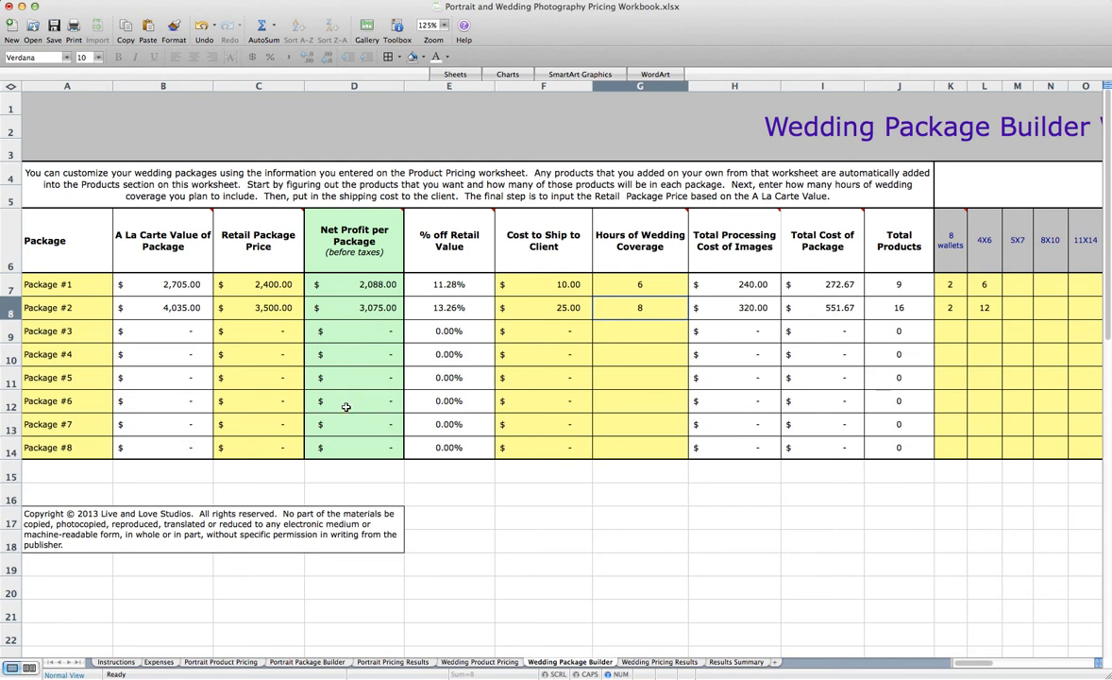
# On the Wedding Pricing Results sheet, set the share of weddings paid via credit card to 25% and the average processing fee to 3%
pyautogui.click(641, 665)
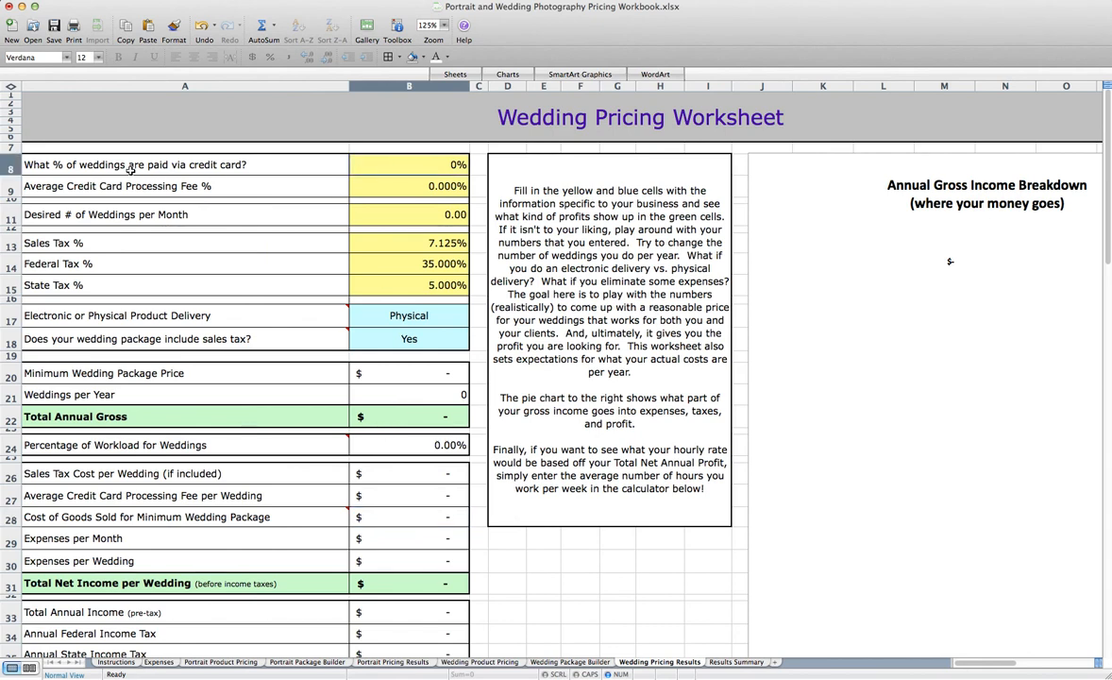
pyautogui.write('25')
pyautogui.press('Return')
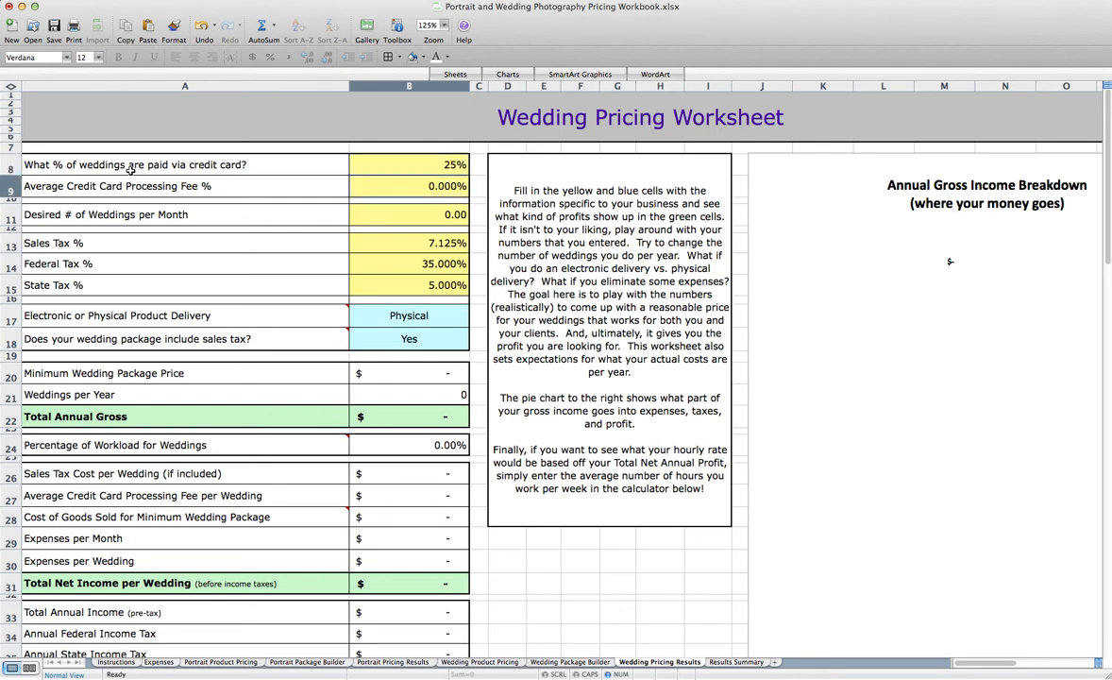
pyautogui.write('3')
pyautogui.press('Return')
pyautogui.press('Return')
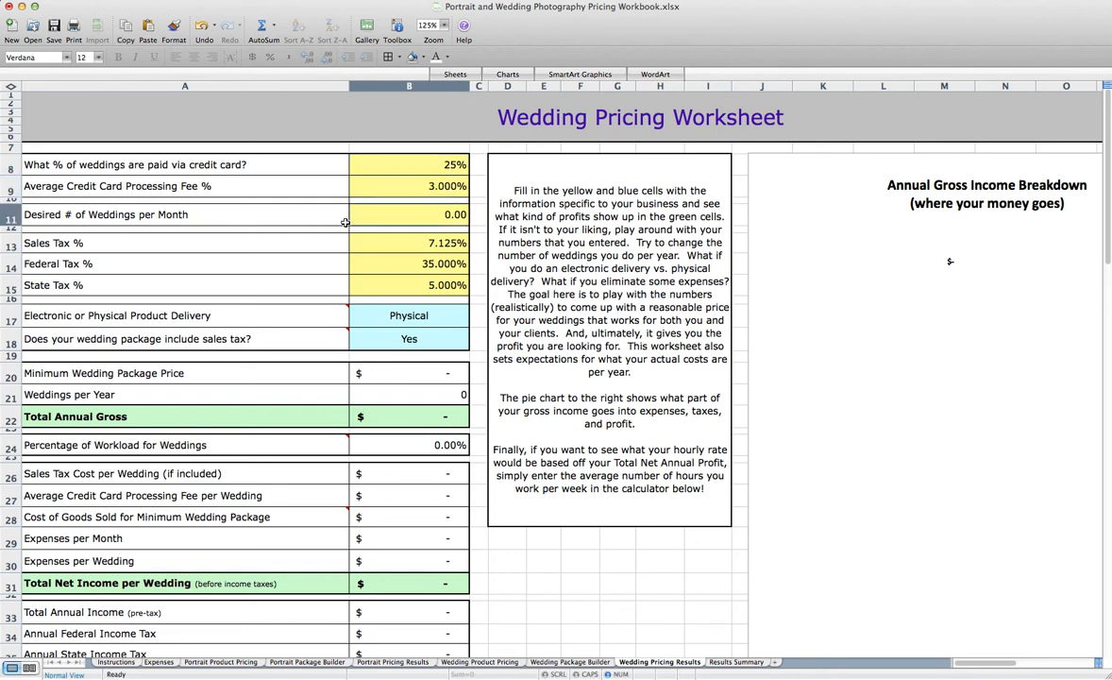
# Set the Desired # of Weddings per Month to 2
pyautogui.write('2')
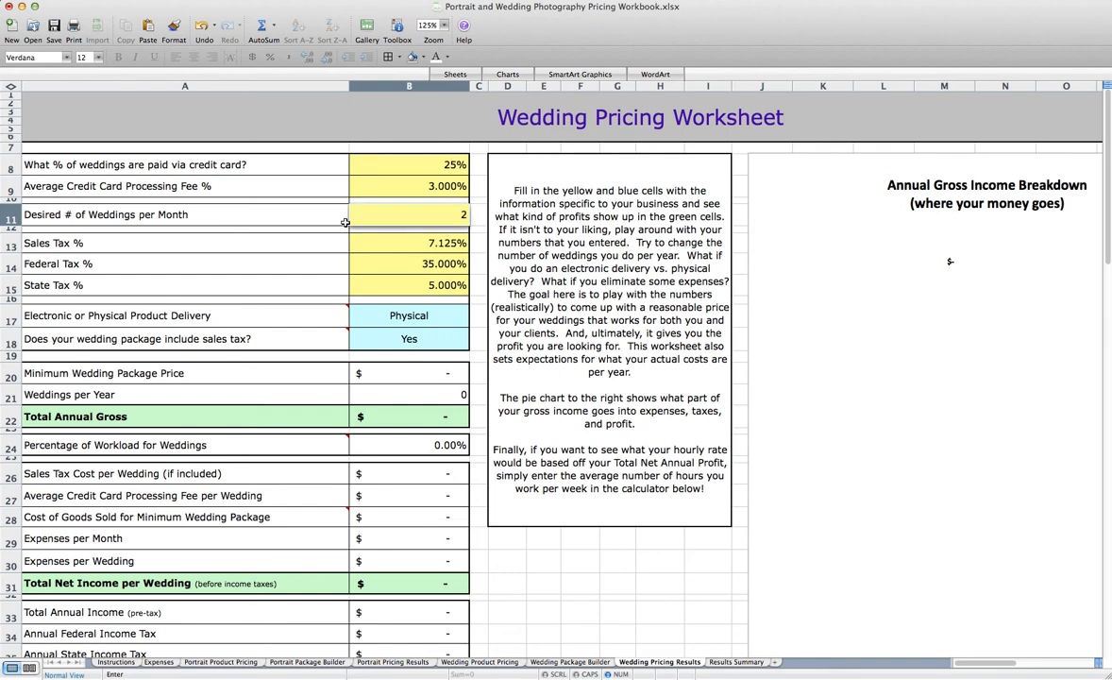
pyautogui.press('Return')
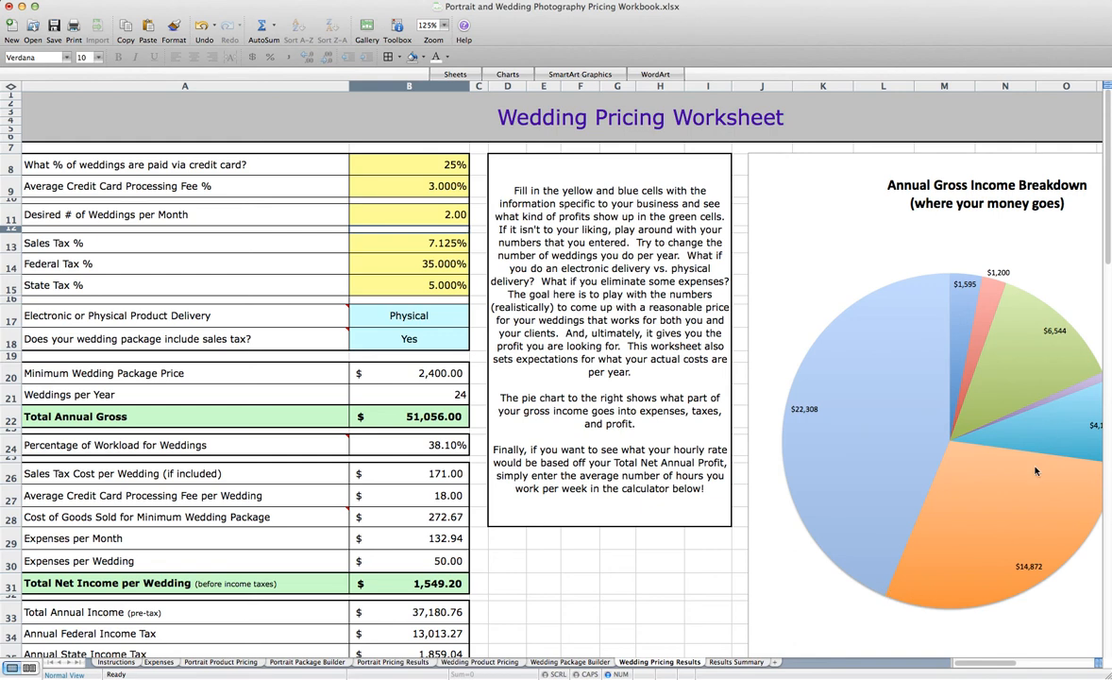
# Examine the Annual Gross Income Breakdown pie chart and its legend for the wedding results
pyautogui.click(450, 242)
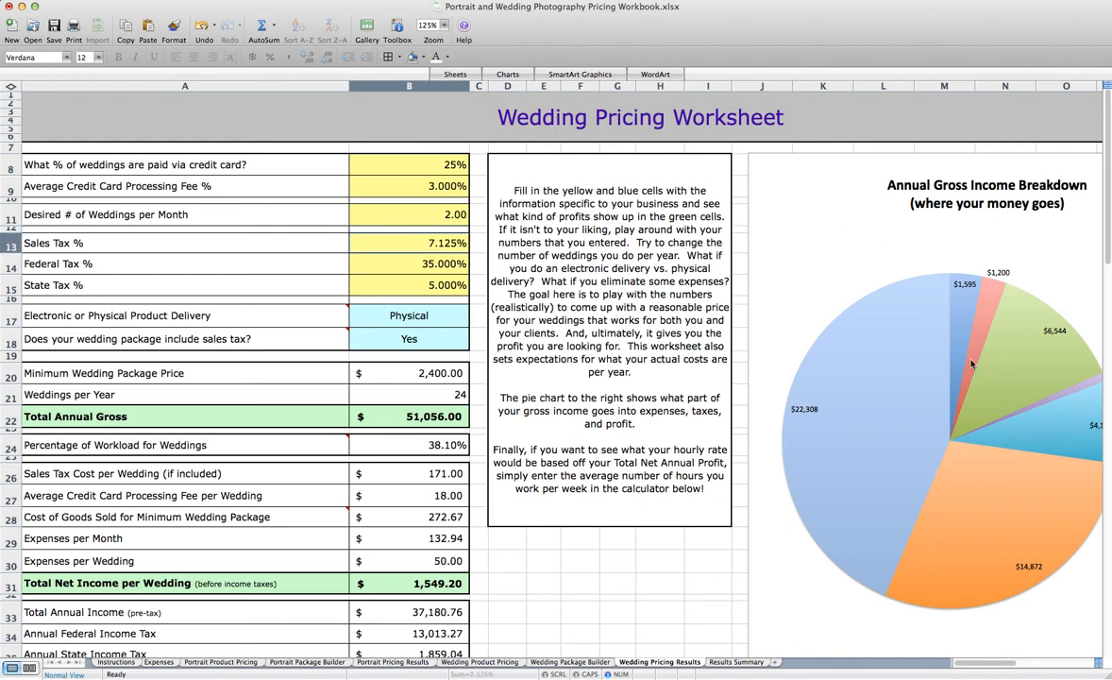
pyautogui.hscroll(2, 954, 581)
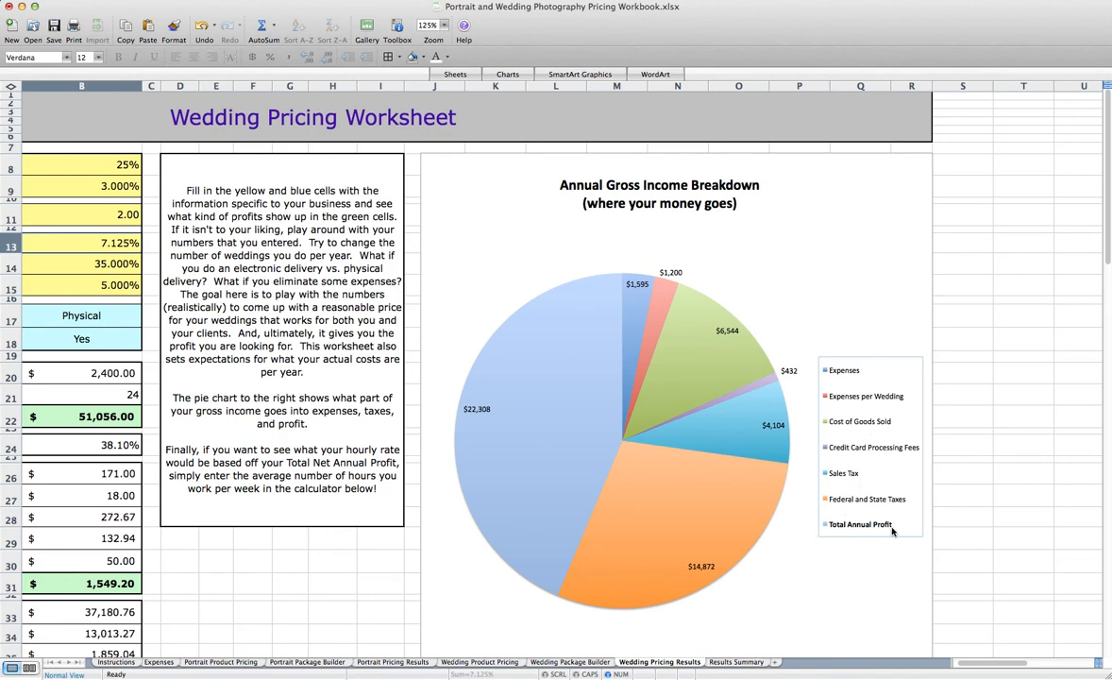
pyautogui.hscroll(-2, 350, 377)
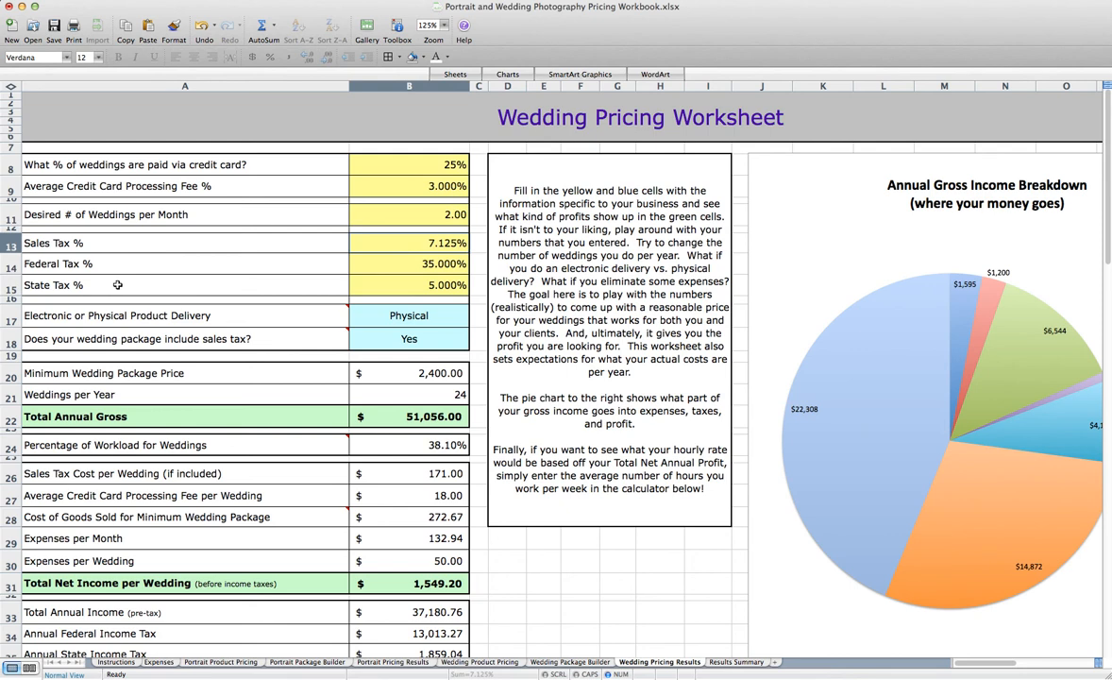
# Check the available options for product delivery and for whether the wedding package includes sales tax, keeping Physical and Yes
pyautogui.click(421, 315)
pyautogui.click(476, 324)
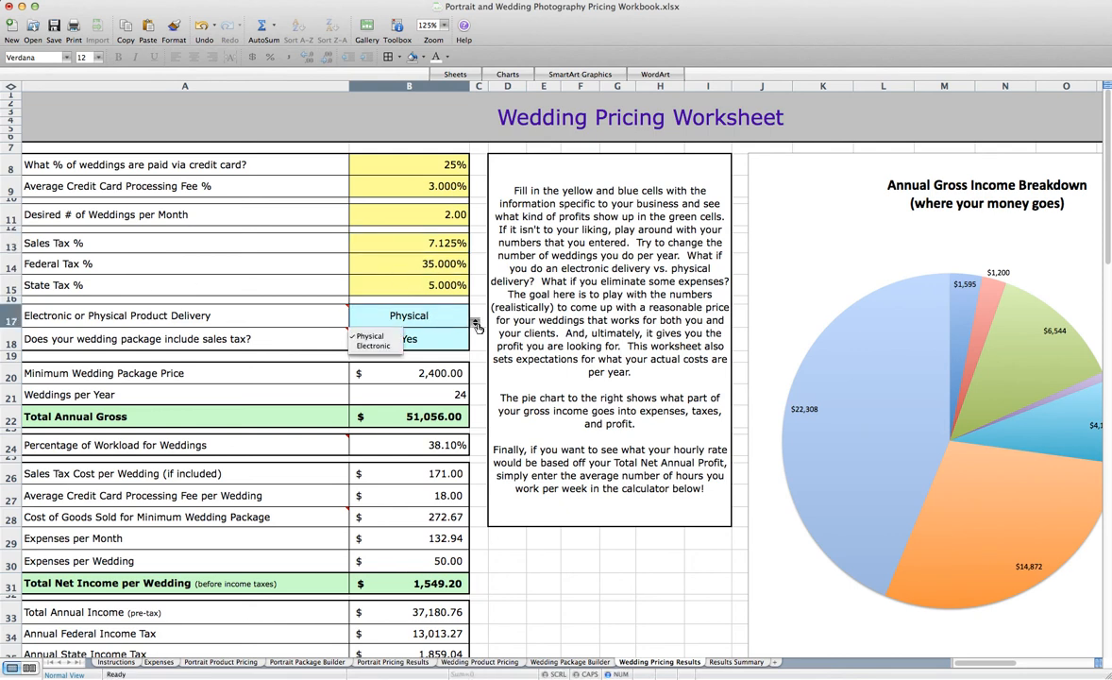
pyautogui.click(478, 327)
pyautogui.click(445, 341)
pyautogui.click(475, 347)
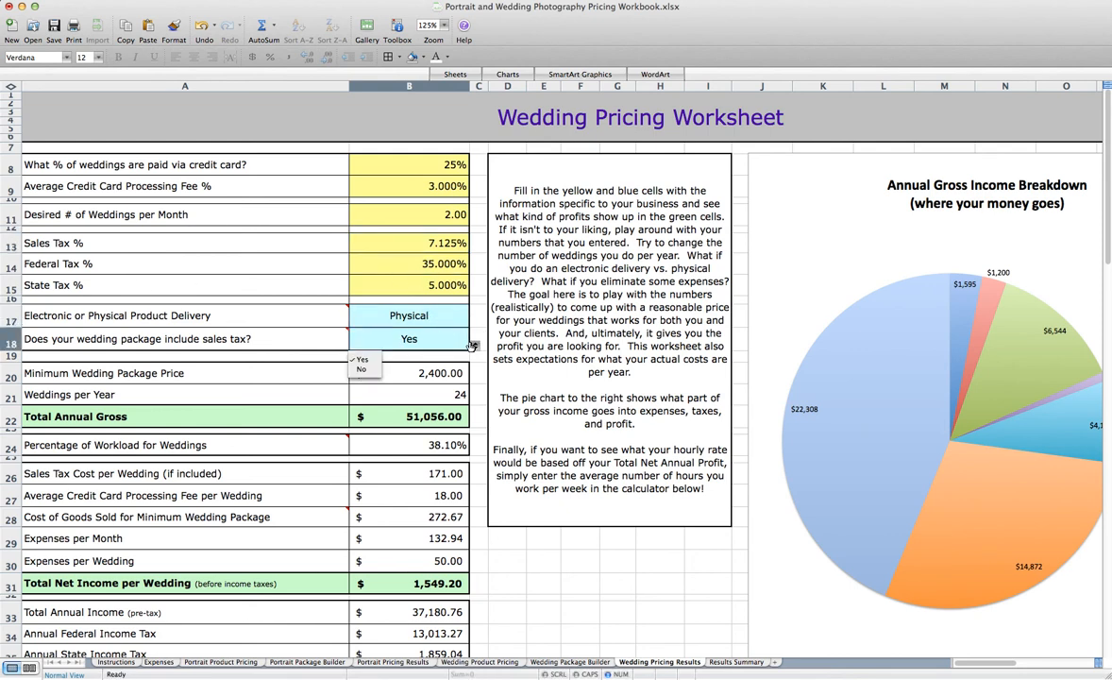
pyautogui.click(414, 345)
pyautogui.moveTo(265, 350)
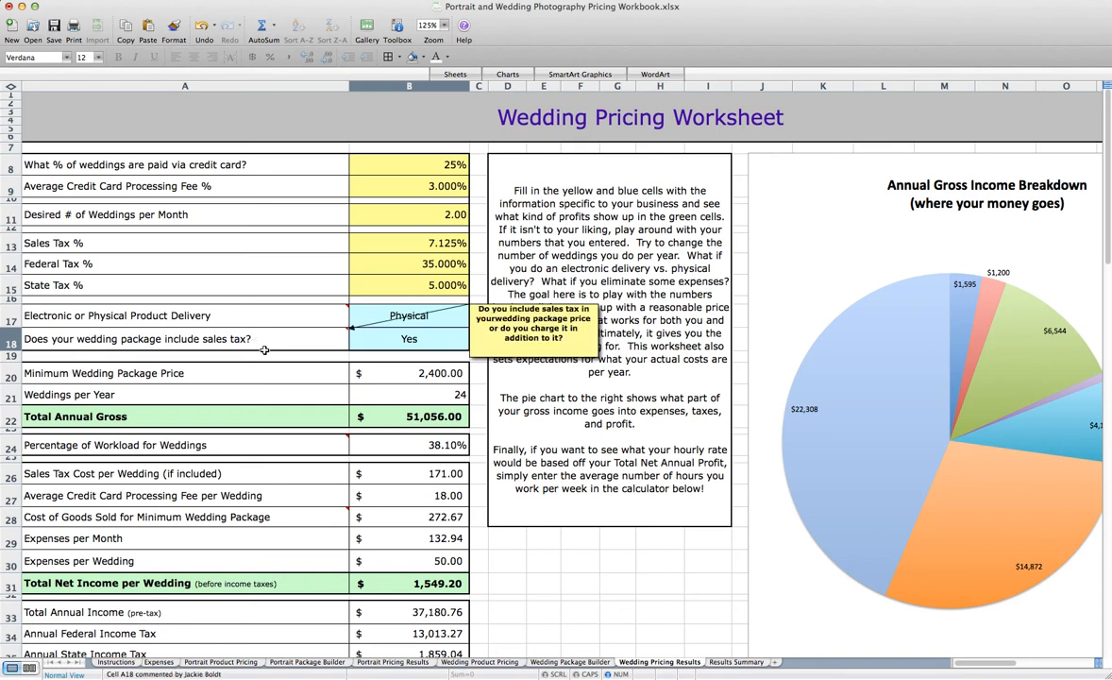
# Trace the minimum wedding package price to the Wedding Package Builder, and compare the workload percentages on the wedding and portrait results sheets
pyautogui.click(392, 373)
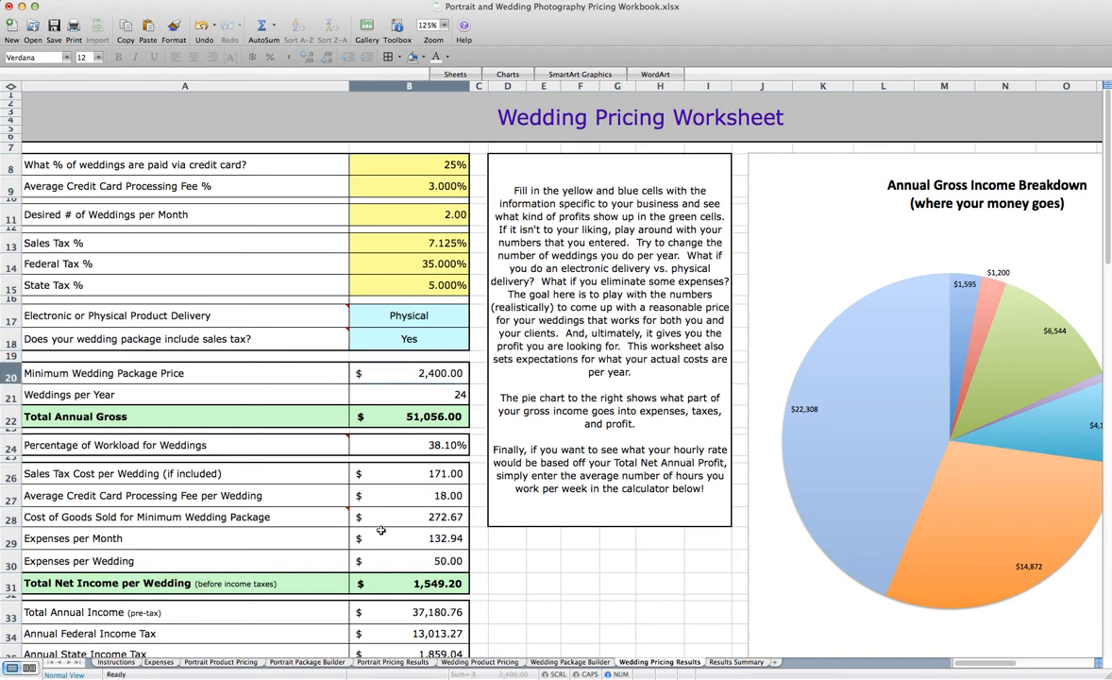
pyautogui.click(570, 662)
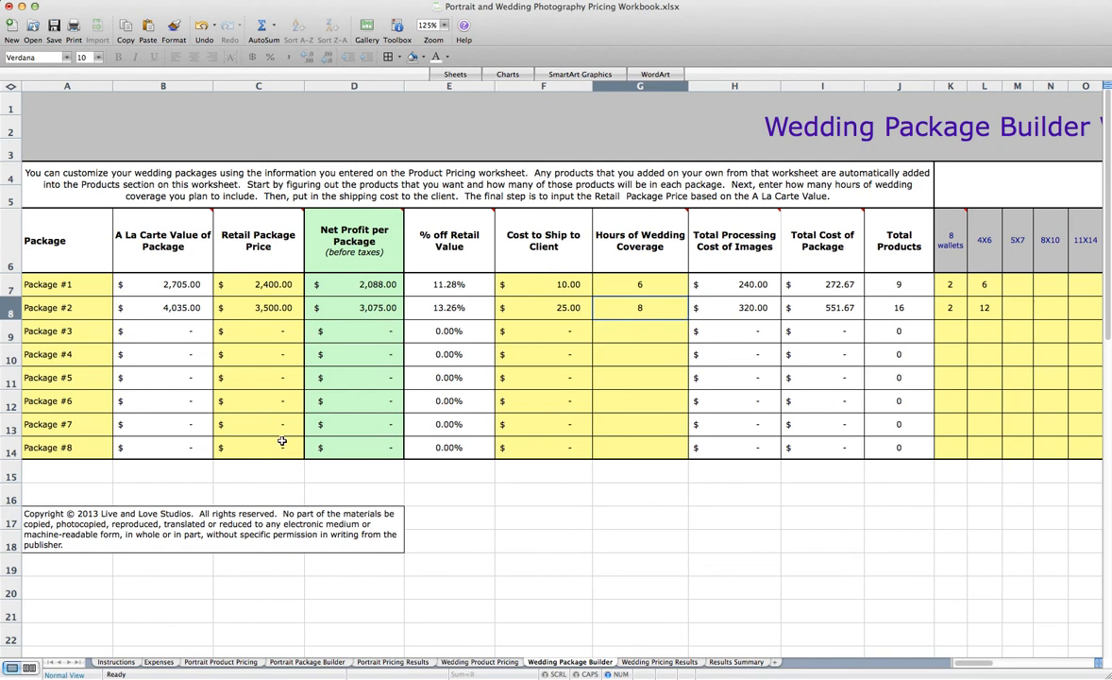
pyautogui.click(660, 662)
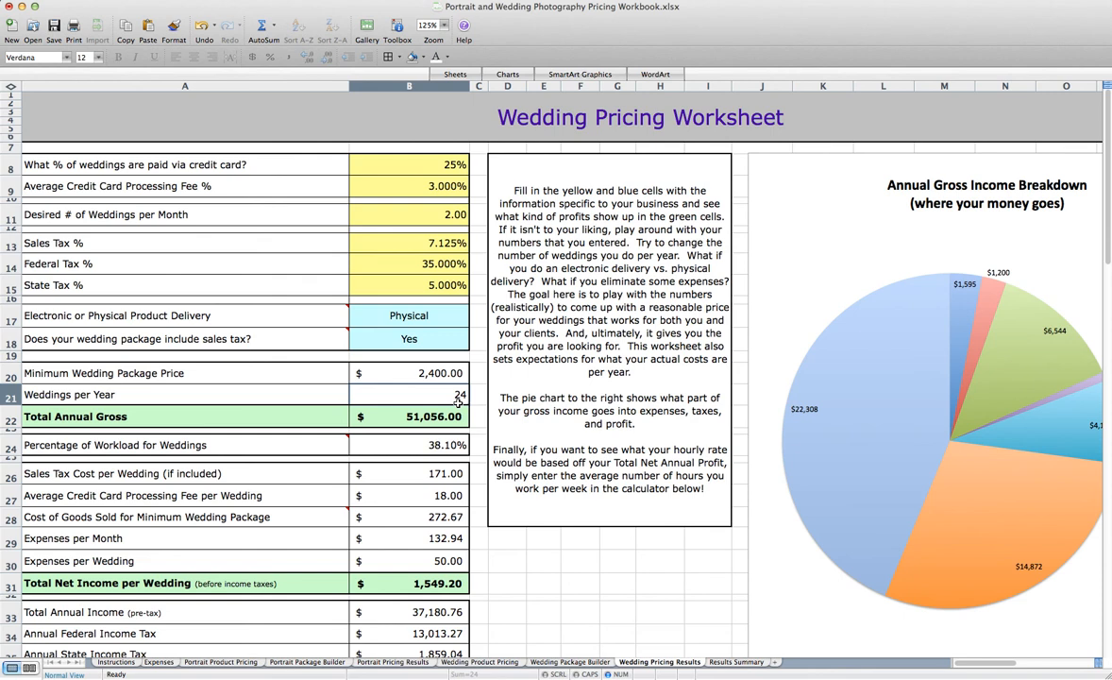
pyautogui.click(406, 416)
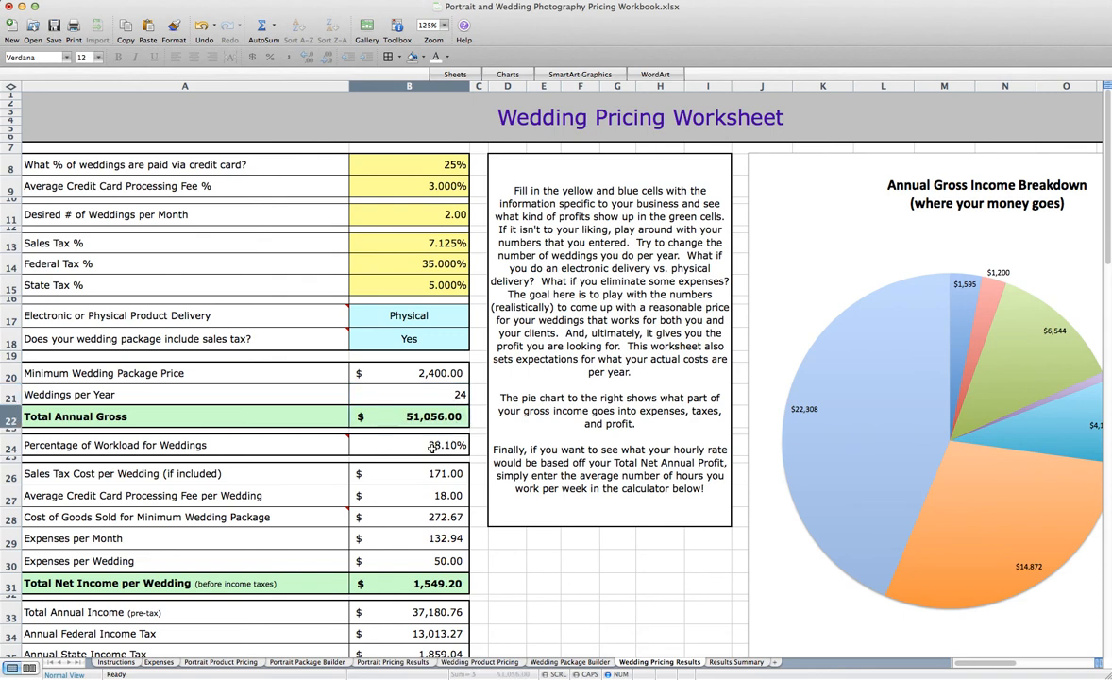
pyautogui.click(397, 442)
pyautogui.moveTo(215, 447)
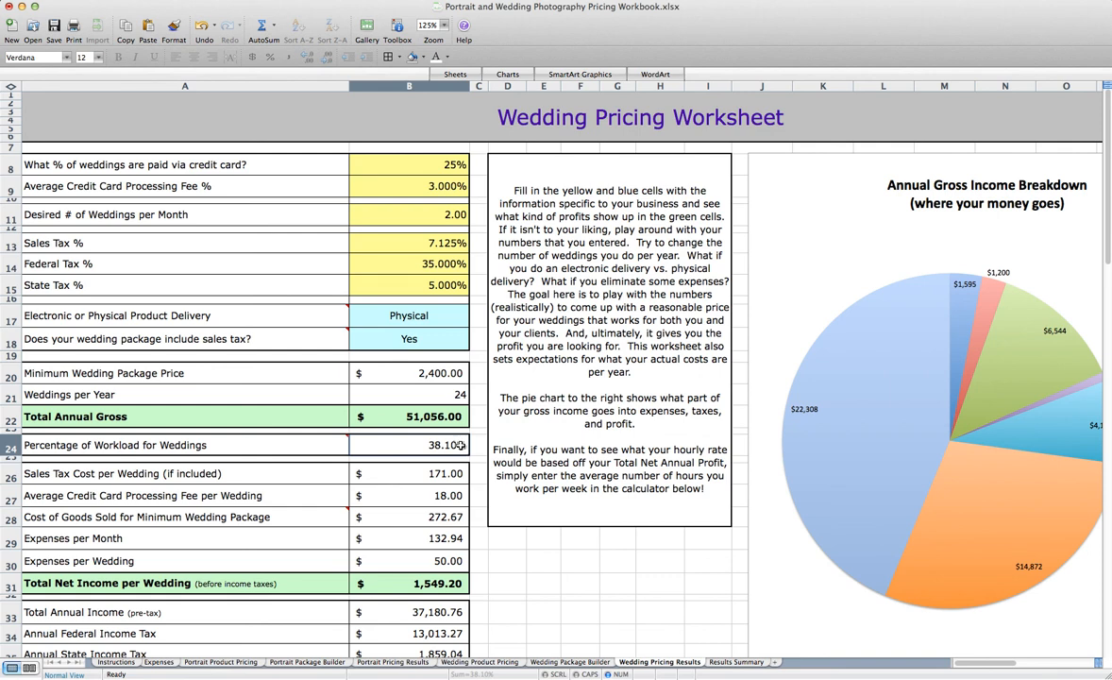
pyautogui.click(387, 662)
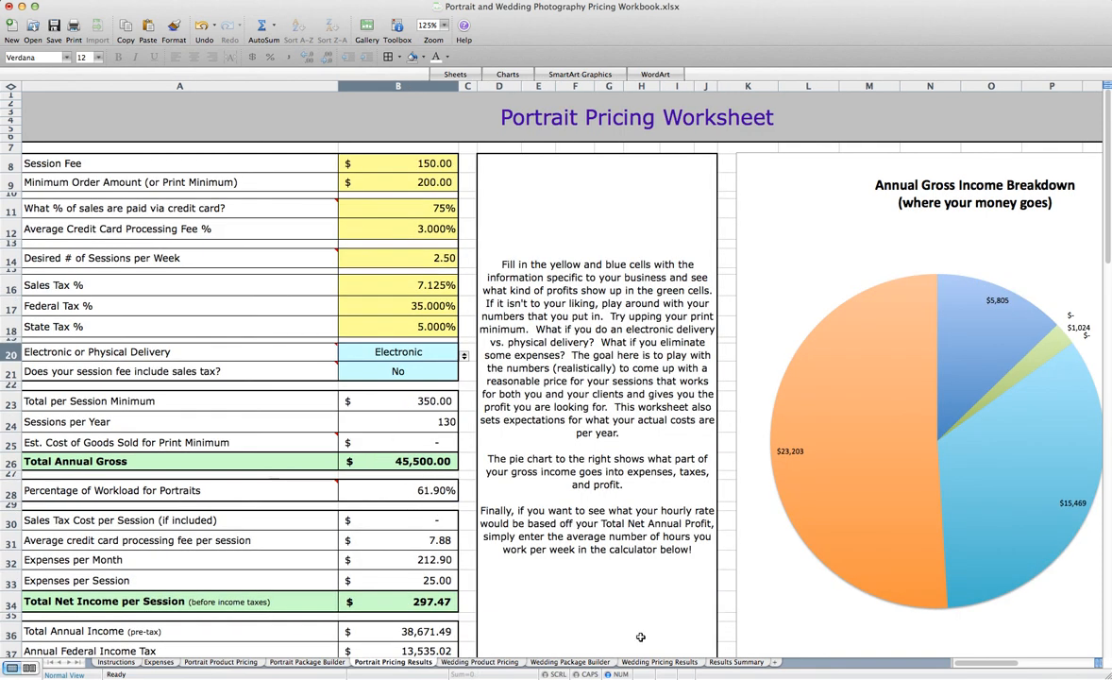
pyautogui.click(665, 665)
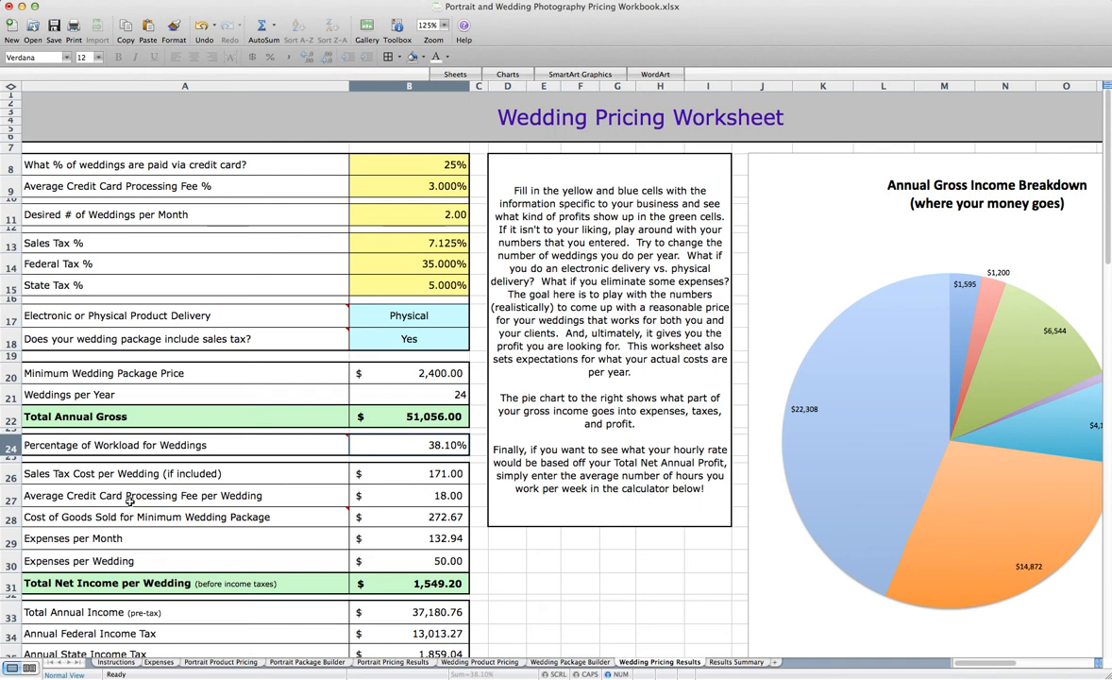
# Review the per-wedding costs and annual profit rows, and set the Average Number of Hours Worked per Week to 20
pyautogui.moveTo(151, 516)
pyautogui.scroll(-1, 288, 561)
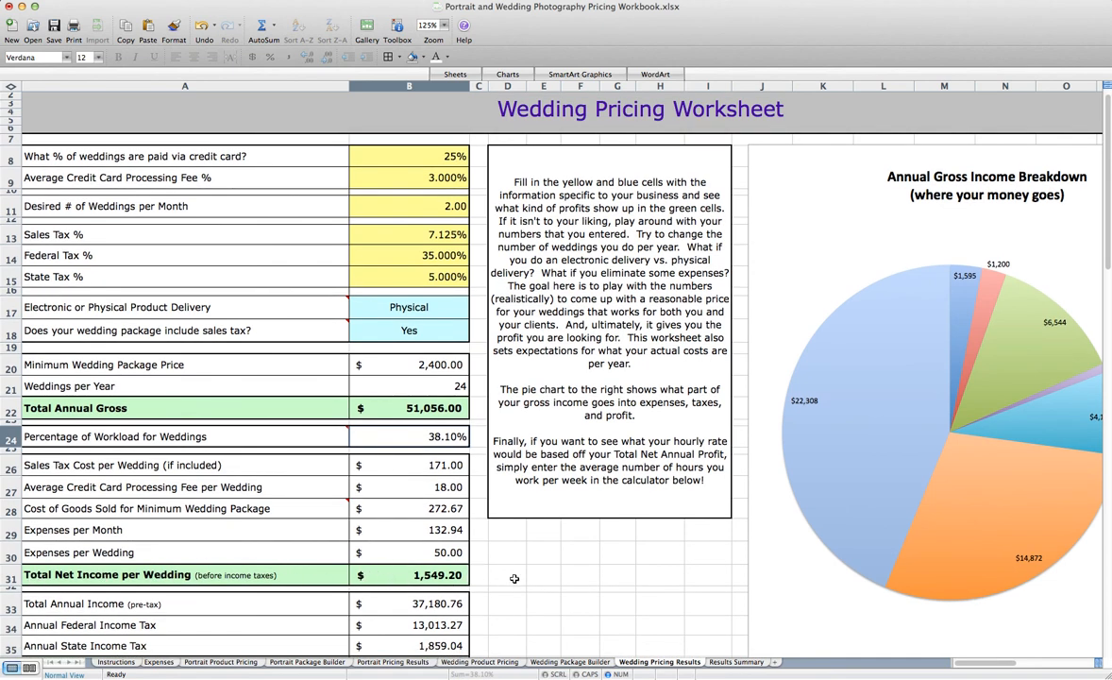
pyautogui.scroll(-2, 460, 577)
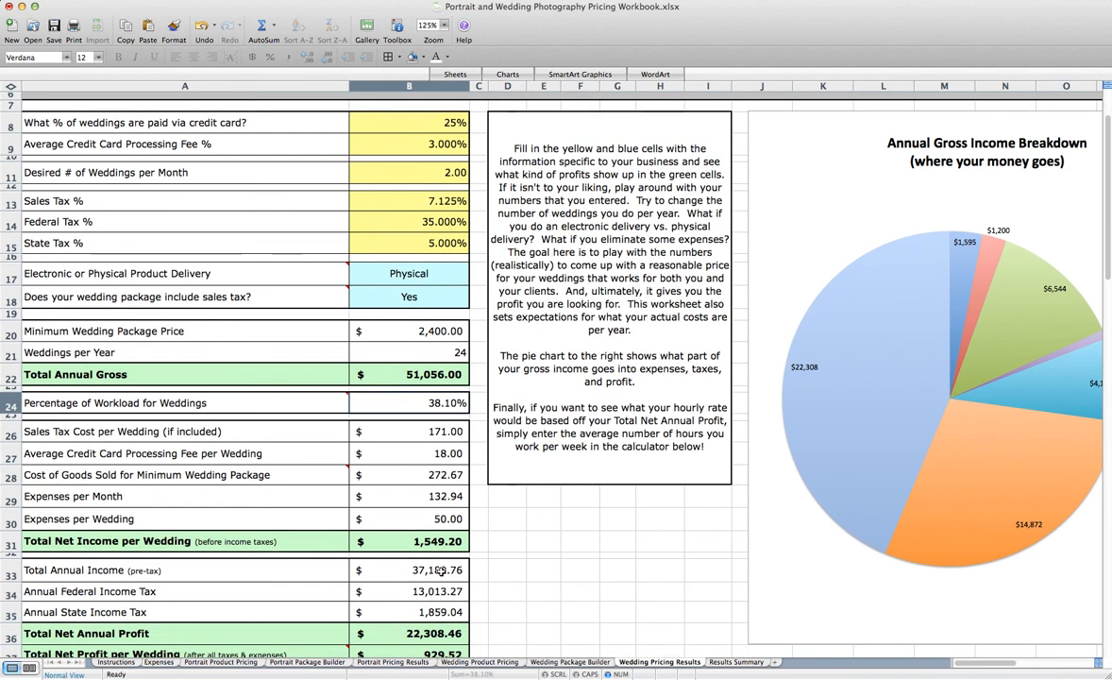
pyautogui.scroll(-2, 415, 552)
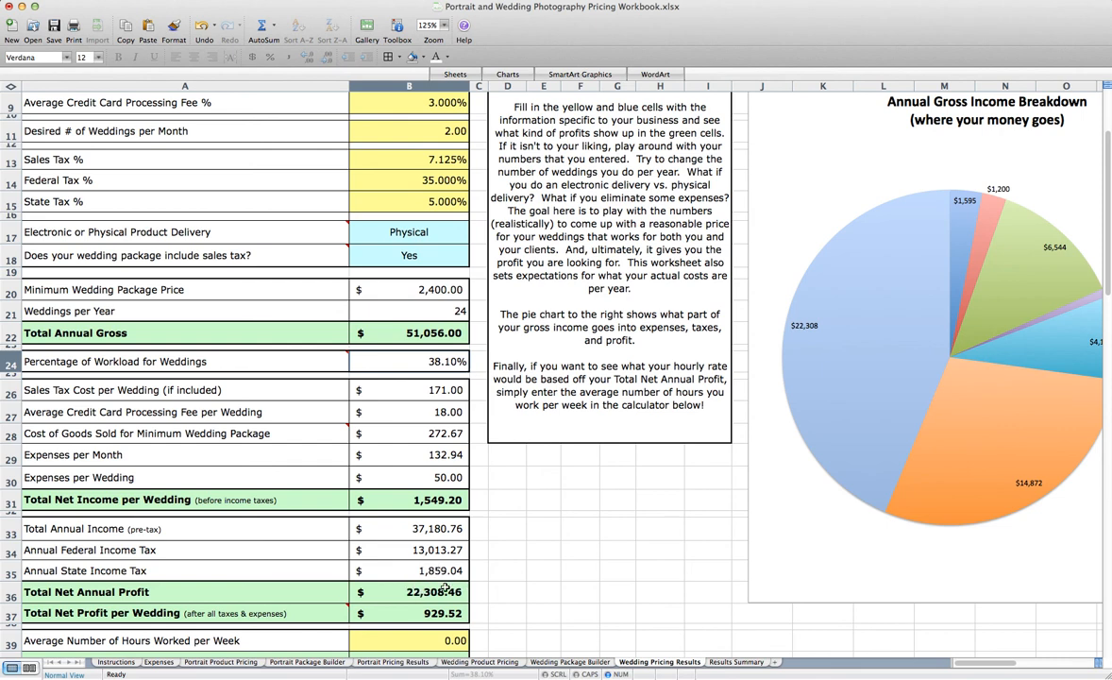
pyautogui.scroll(-1, 378, 557)
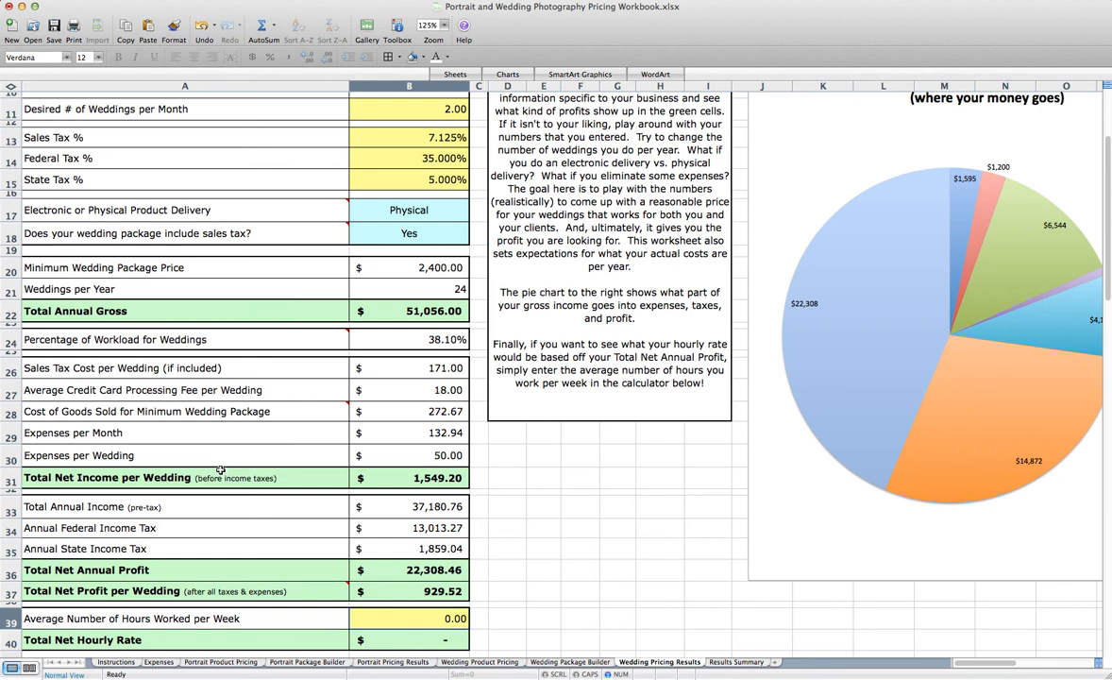
pyautogui.scroll(2, 220, 469)
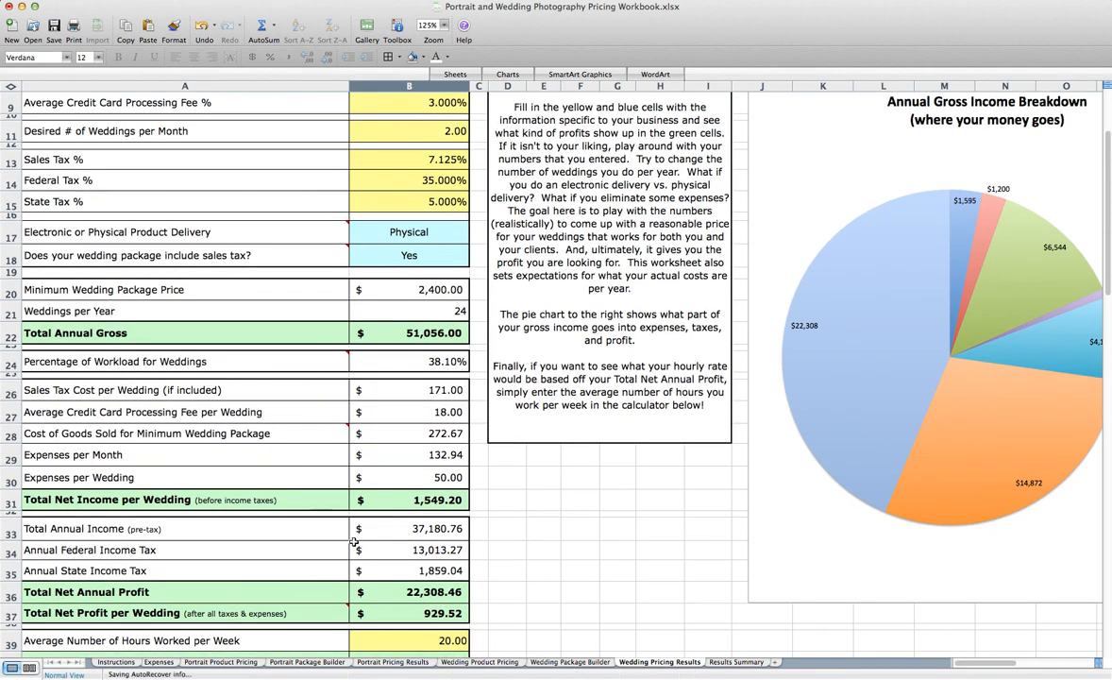
pyautogui.scroll(-1, 364, 550)
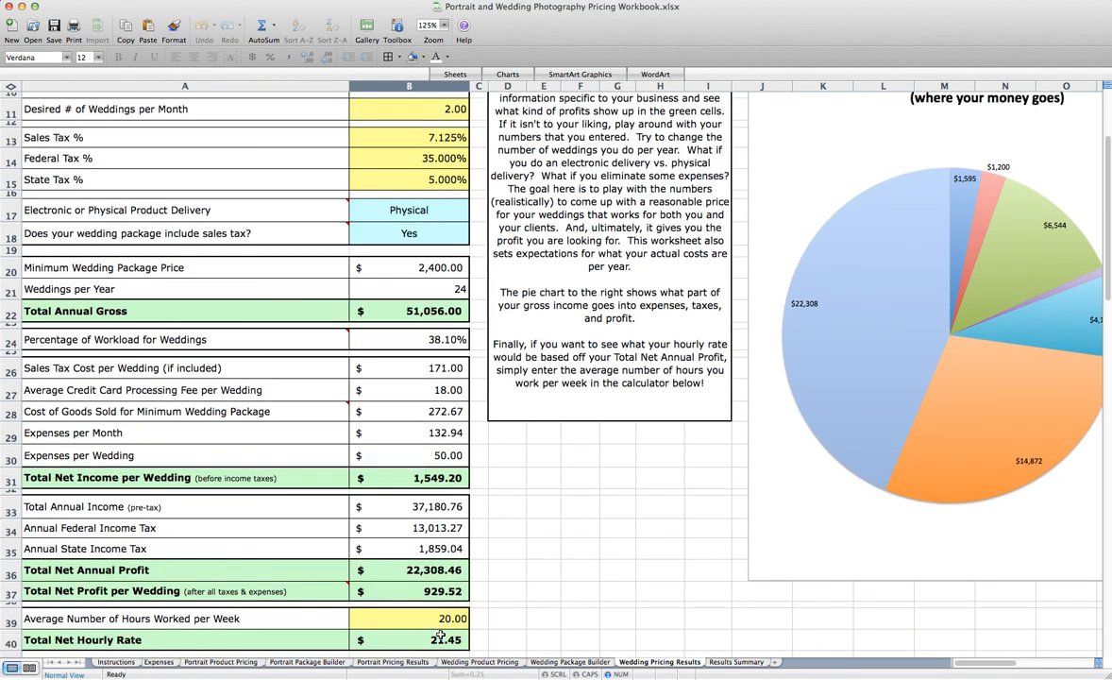
# Set the Desired # of Weddings per Month to 1 and review the recalculated income figures
pyautogui.scroll(5, 417, 504)
pyautogui.scroll(-1, 372, 184)
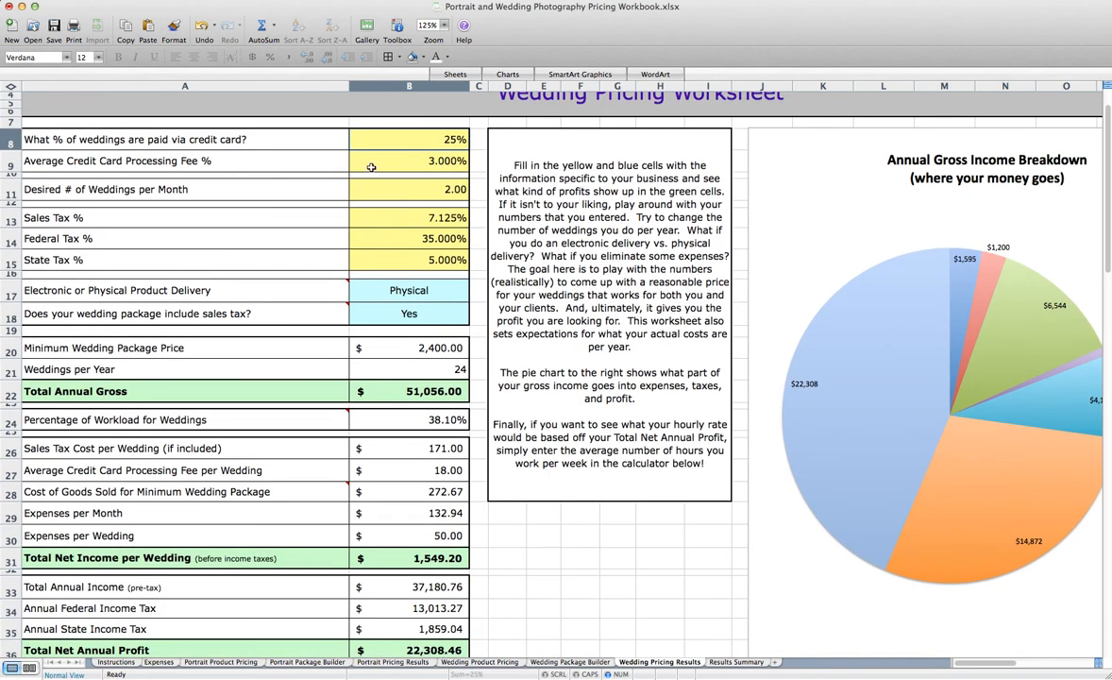
pyautogui.click(387, 194)
pyautogui.write('1')
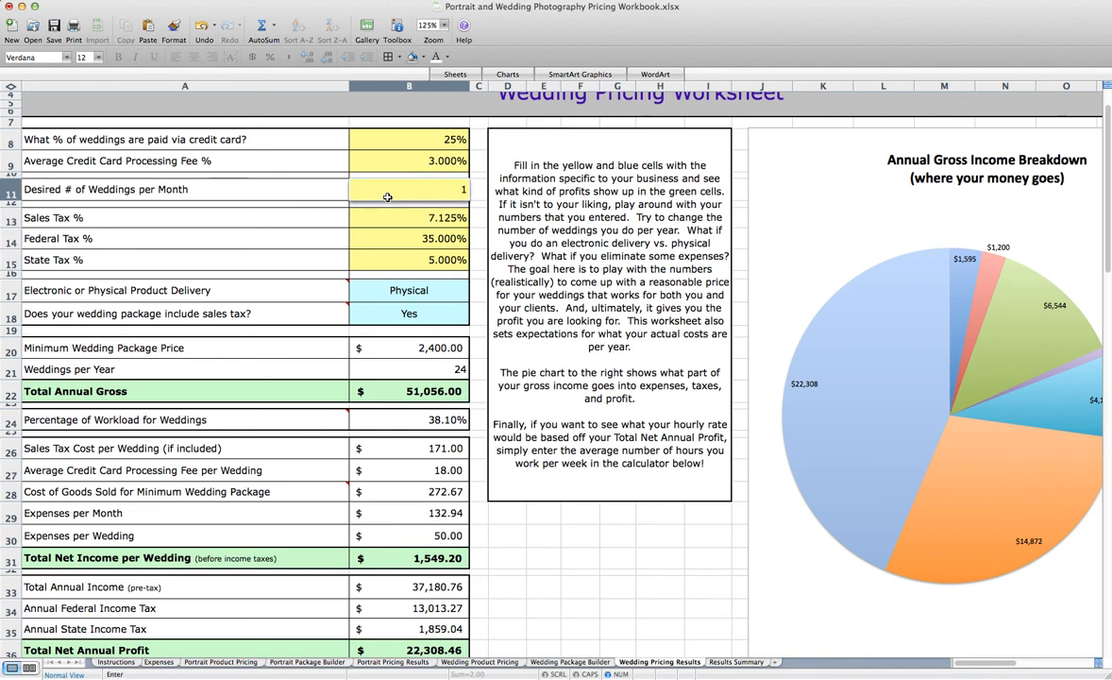
pyautogui.press('Return')
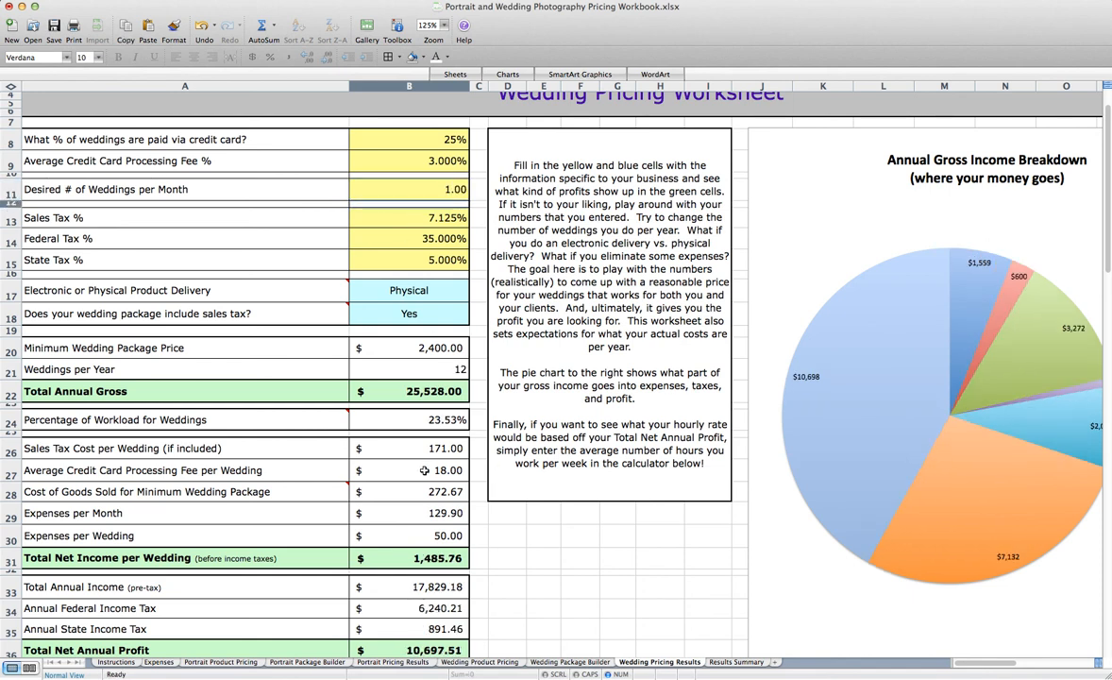
pyautogui.scroll(-1, 425, 470)
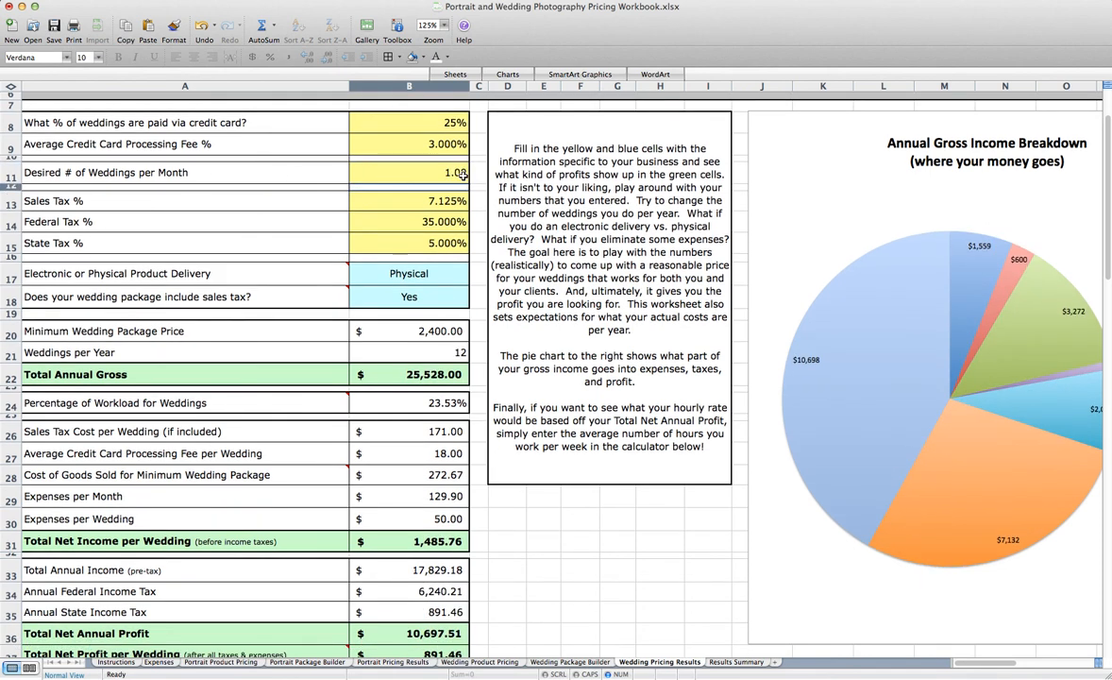
# On the Wedding Package Builder sheet, set Package #1's Hours of Wedding Coverage to 7 and its Retail Package Price to 2,800
pyautogui.click(570, 662)
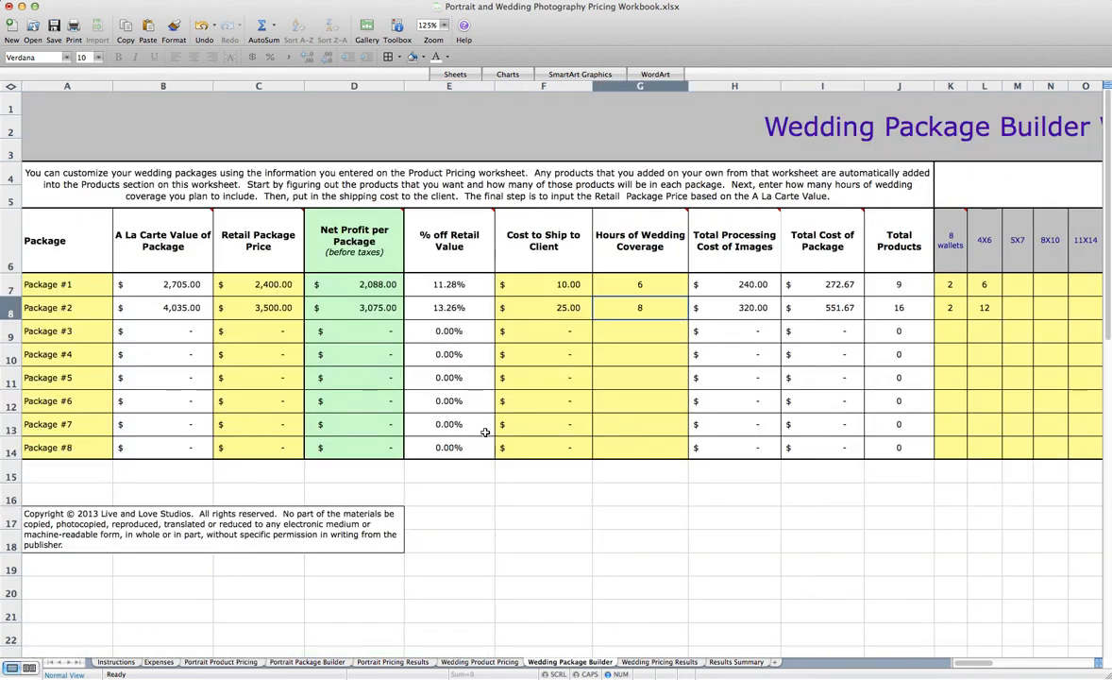
pyautogui.click(663, 286)
pyautogui.write('7')
pyautogui.press('Return')
pyautogui.click(269, 288)
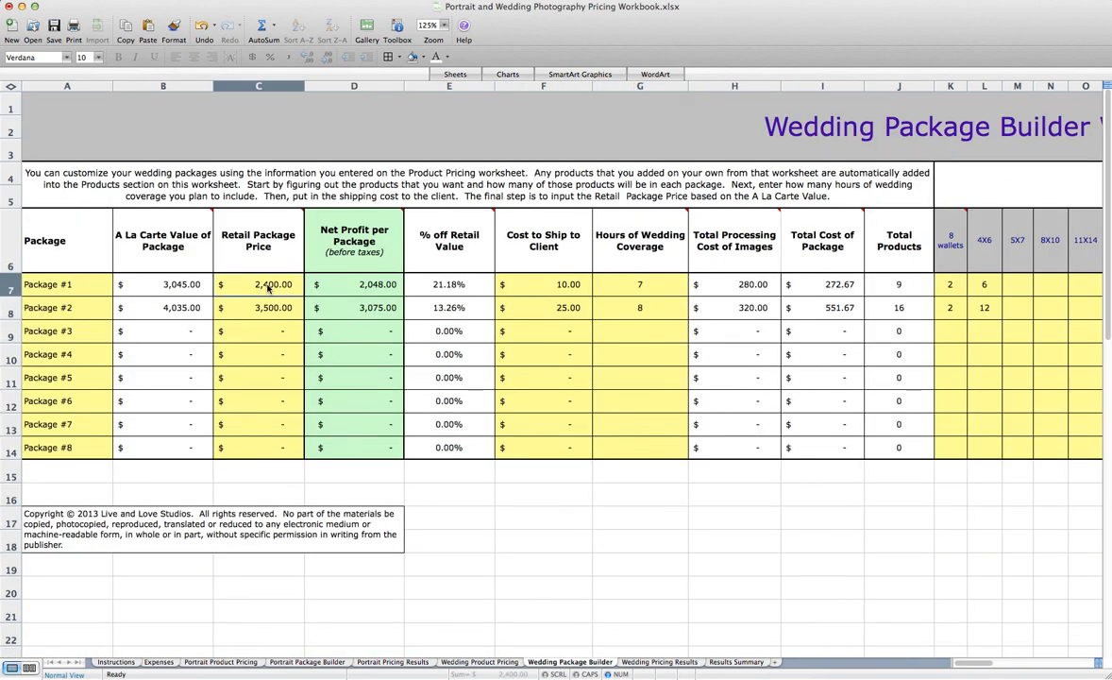
pyautogui.write('28')
pyautogui.press('Return')
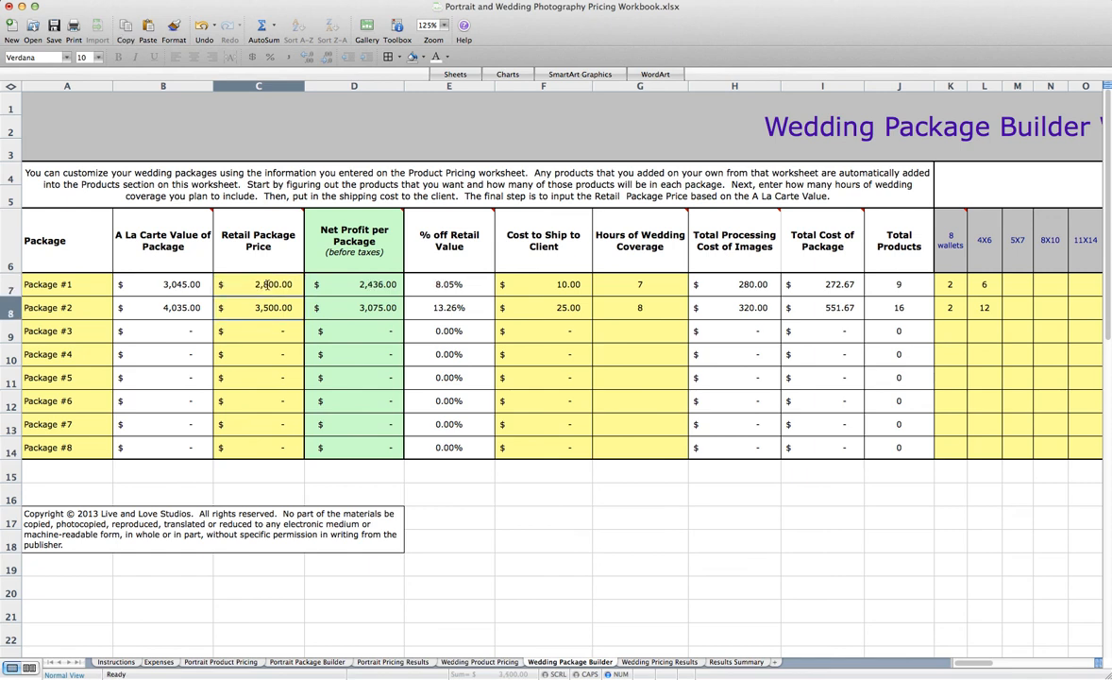
# Review the recalculated profit and hourly rate on the Wedding Pricing Results sheet, and open the Results Summary sheet
pyautogui.click(659, 662)
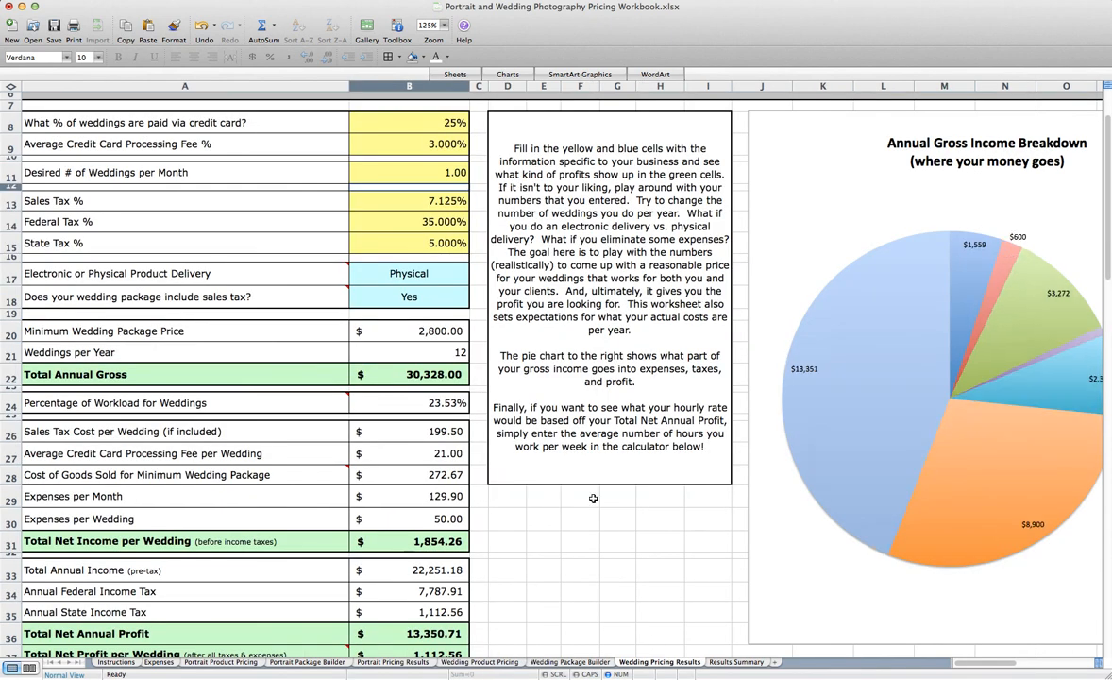
pyautogui.scroll(-5, 344, 397)
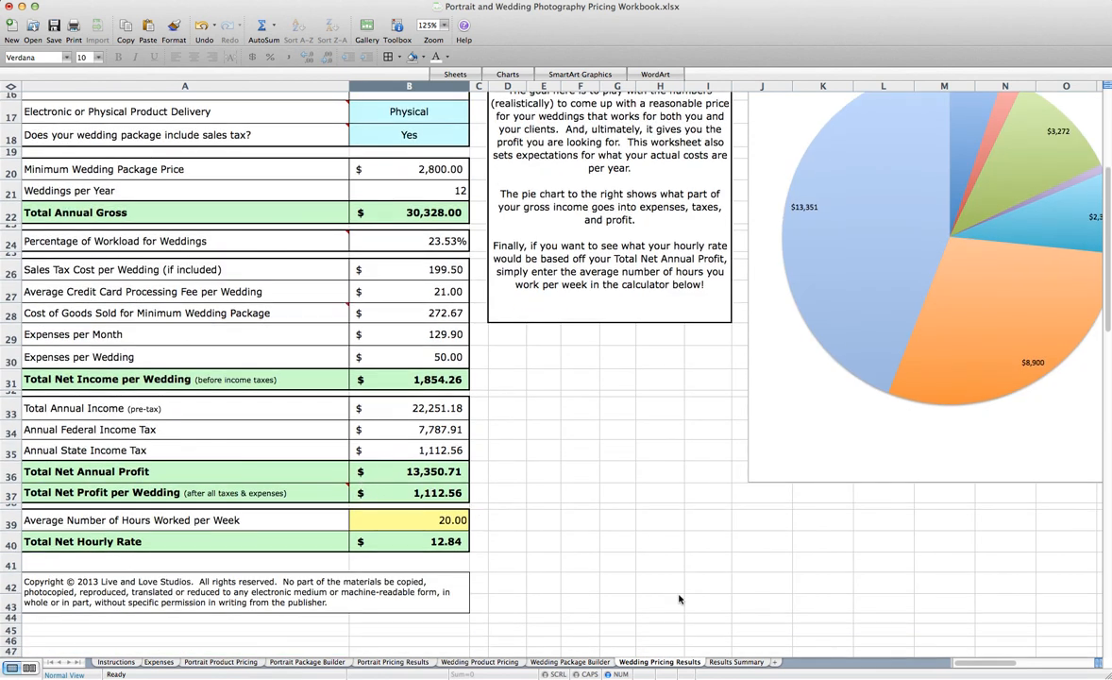
pyautogui.click(729, 662)
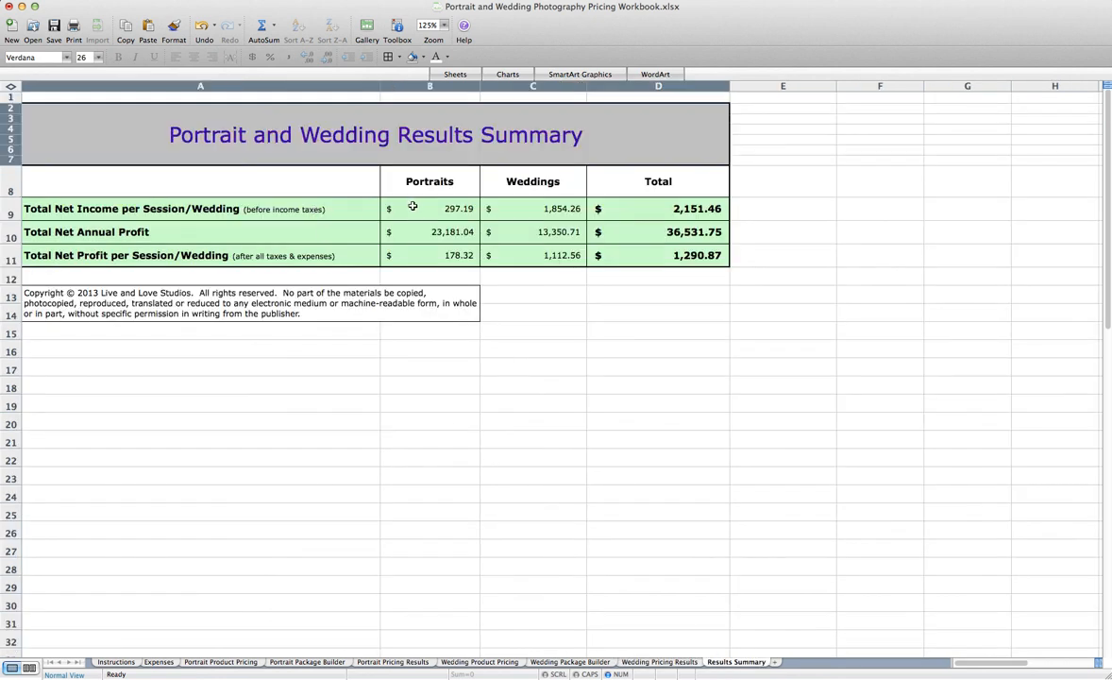